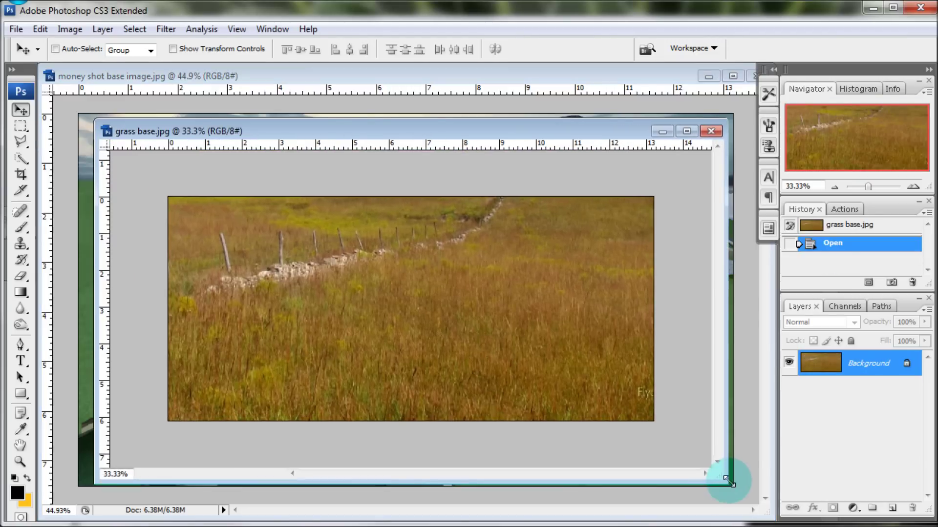
Enlarge and zoom the grass photo, then clone grass over the left stone wall and fence posts.
left_click_drag(673, 438, 734, 491)
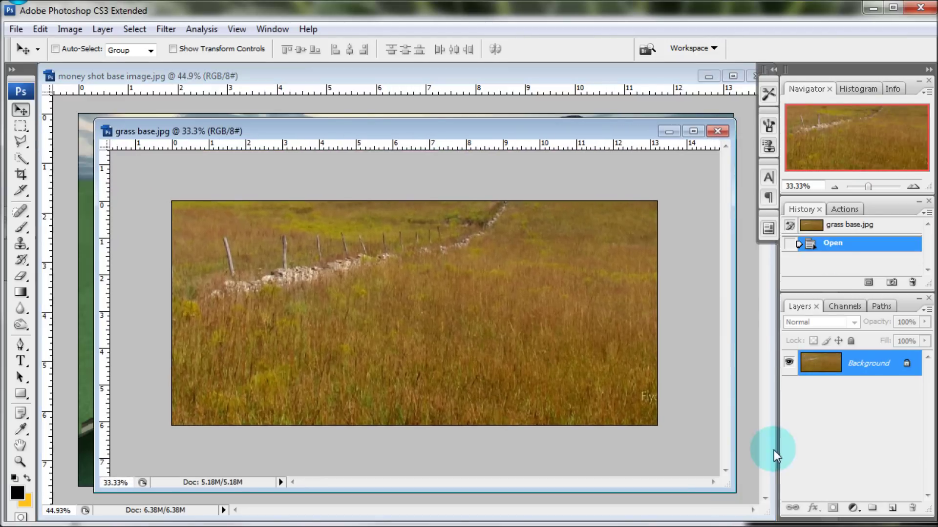
left_click_drag(867, 188, 869, 186)
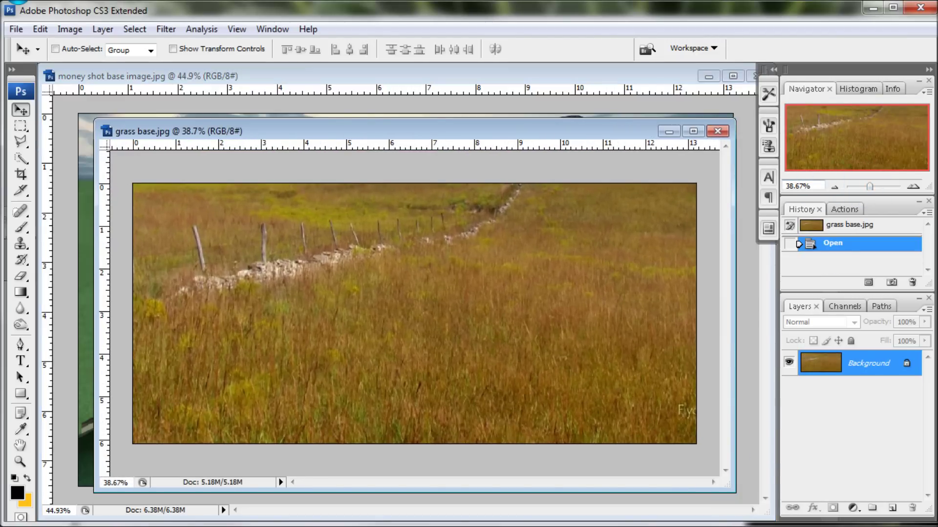
left_click(21, 243)
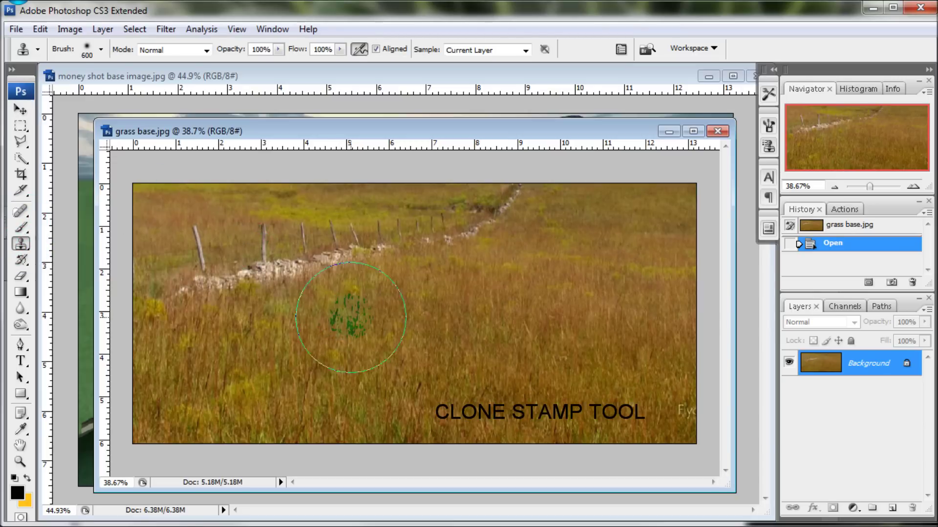
left_click_drag(303, 256, 244, 269)
left_click_drag(244, 269, 195, 280)
left_click_drag(190, 281, 146, 288)
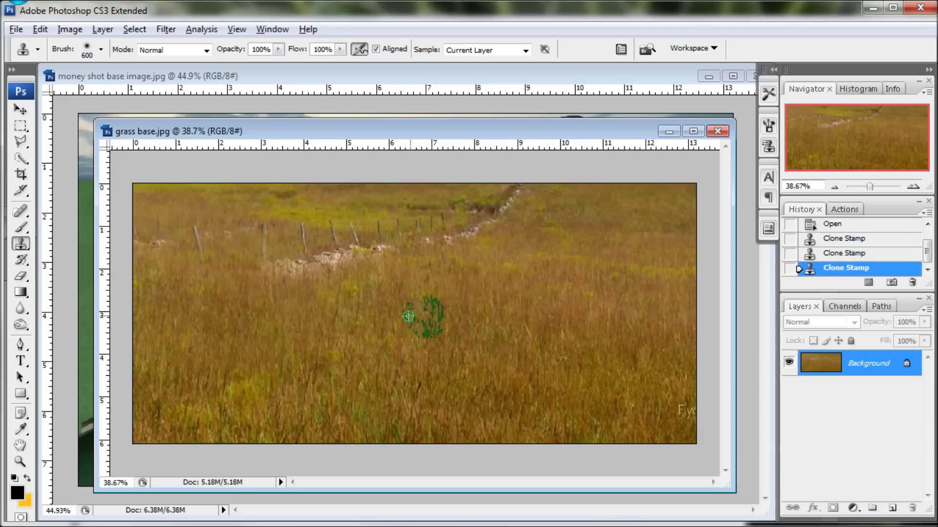
Clone grass over the remaining stone walls, the upper-left fence post and the rocks.
left_click_drag(317, 249, 183, 231)
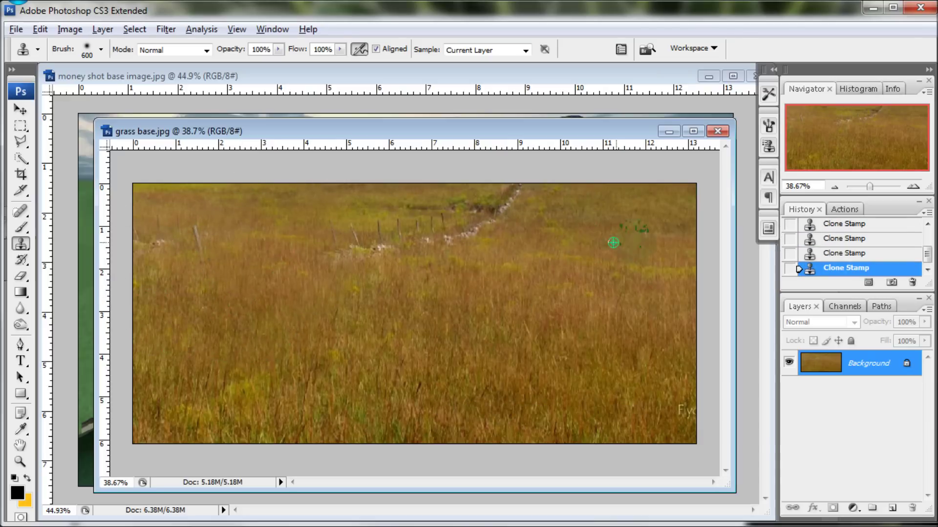
left_click_drag(555, 220, 325, 210)
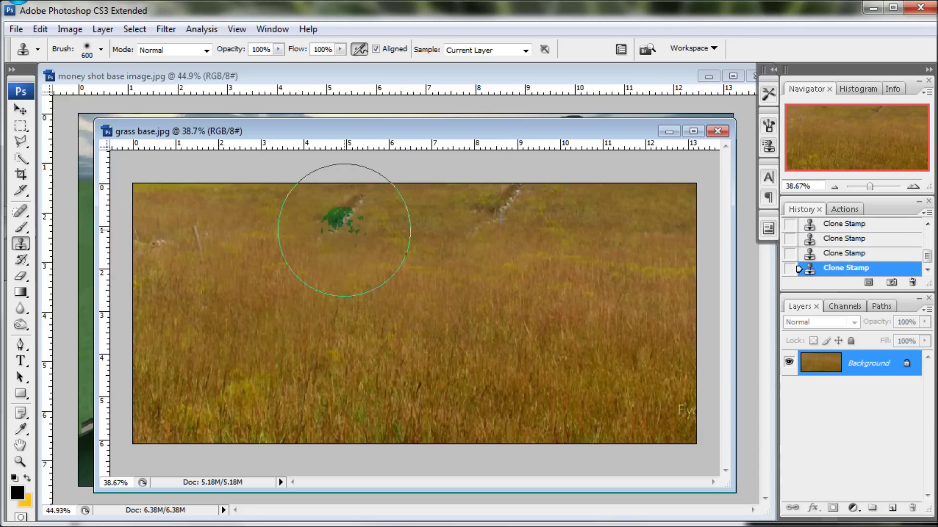
left_click(580, 223, "alt")
left_click_drag(502, 199, 324, 209)
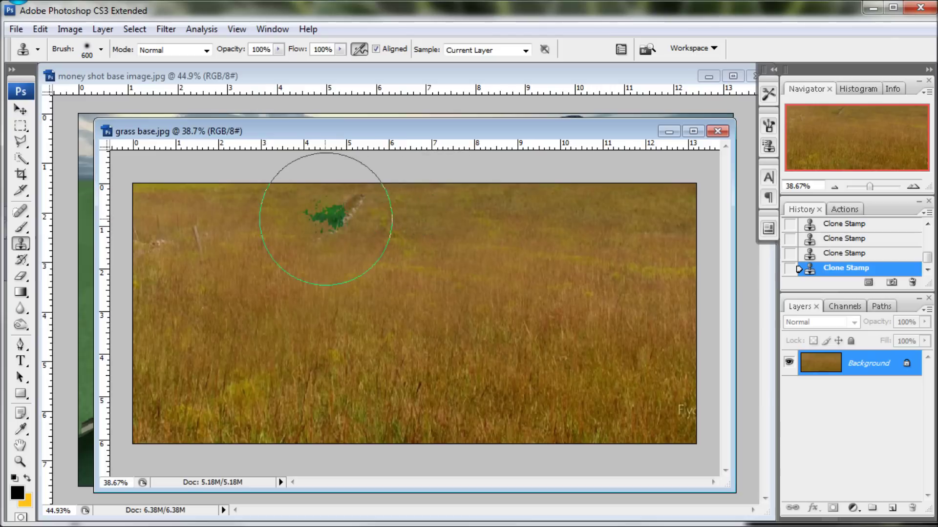
left_click_drag(178, 220, 163, 244)
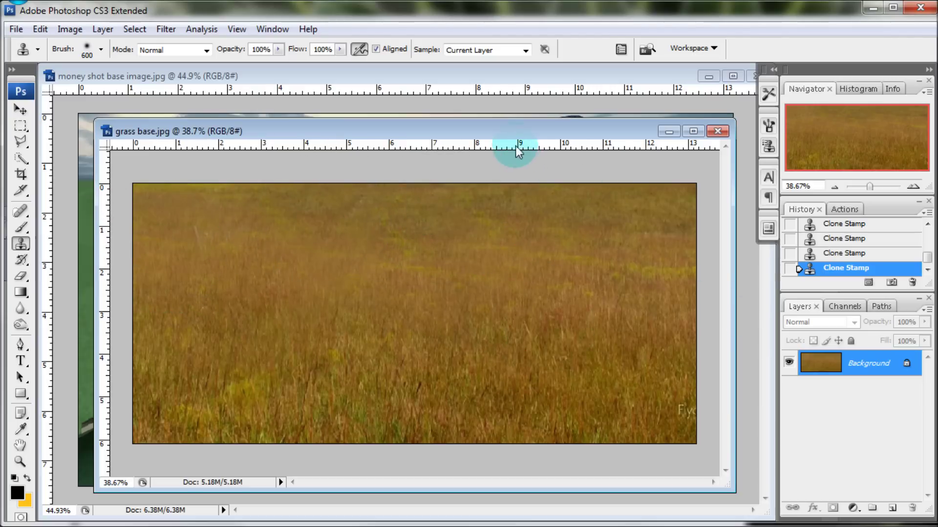
Drag the cleaned grass photo into the render as a new layer, Layer 1.
left_click_drag(508, 131, 345, 165)
left_click(20, 109)
left_click_drag(456, 350, 643, 346)
left_click_drag(540, 377, 641, 381)
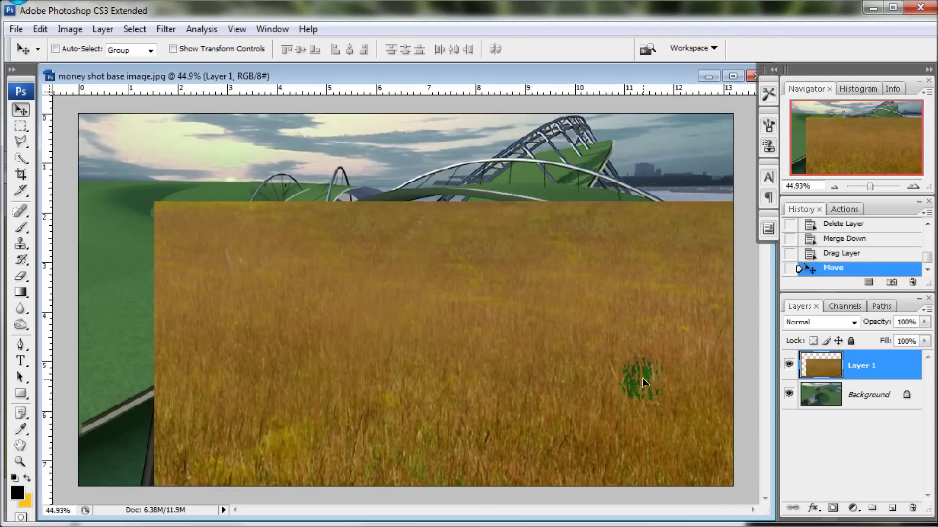
Scale the grass layer to about 53% and place it over the render's lower-right foreground.
key("ctrl+t")
left_click_drag(152, 199, 460, 342)
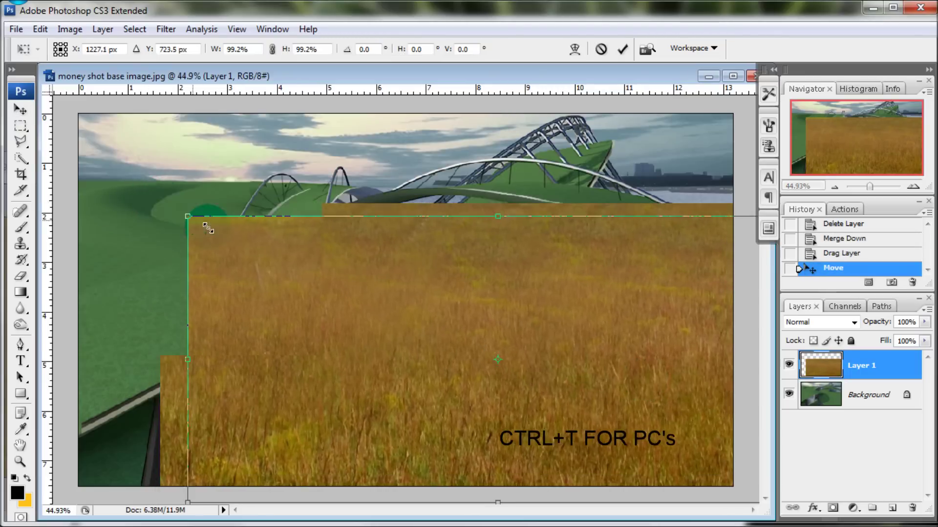
mouse_move(534, 401)
left_mouse_down()
mouse_move(418, 357)
mouse_move(477, 389)
mouse_move(410, 380)
left_mouse_up()
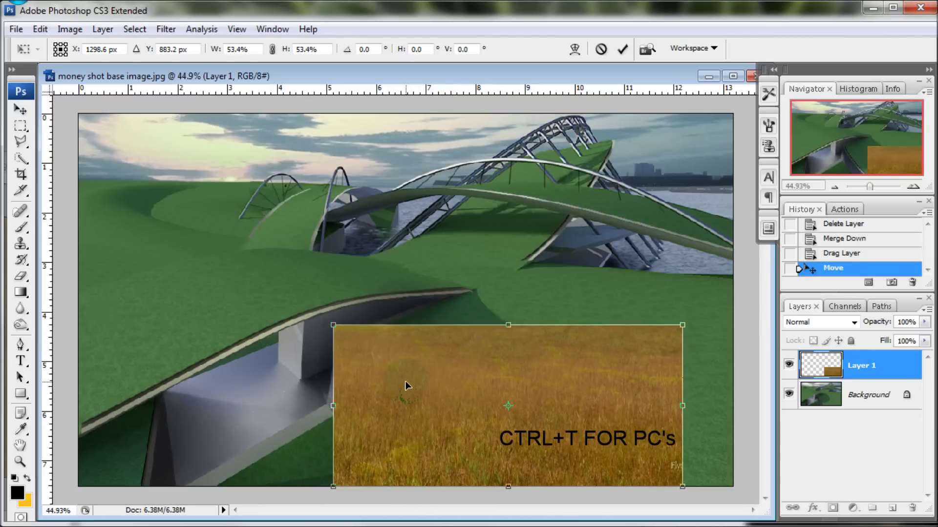
left_click_drag(687, 407, 743, 409)
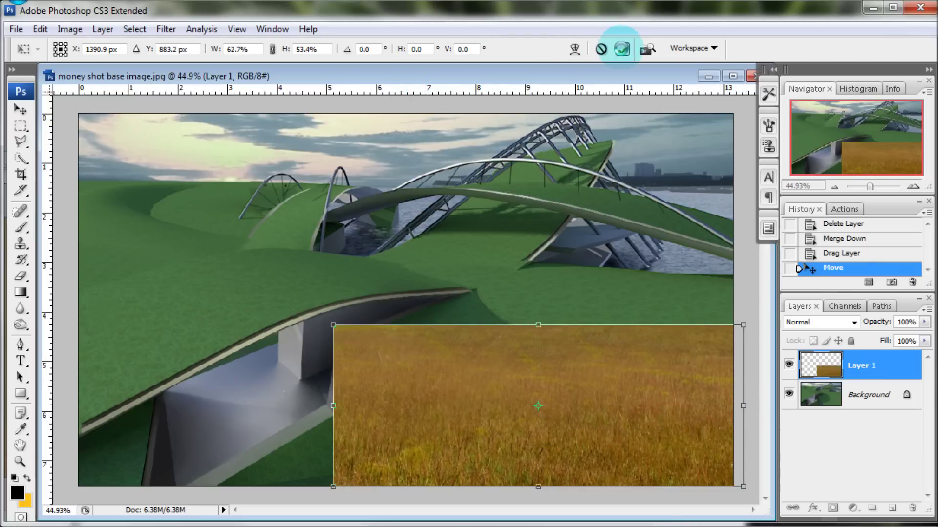
left_click(621, 48)
left_click(20, 243)
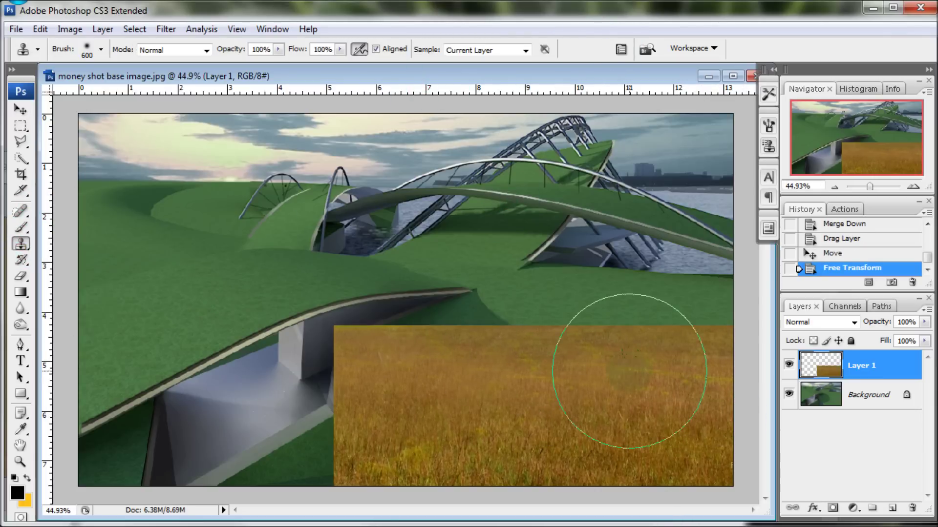
Clone grass with a 300 px brush up over the green hill, then set opacity to 43%.
key("bracketleft")
key("bracketleft")
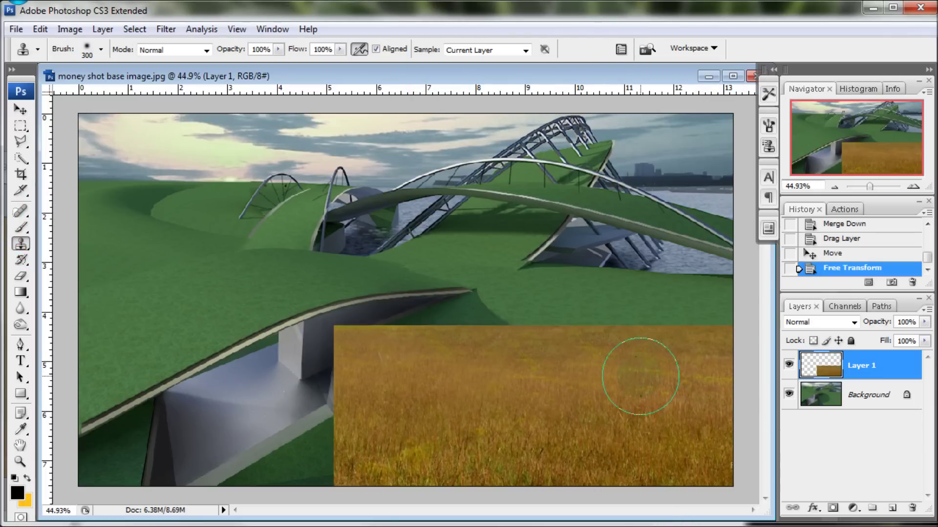
left_click(693, 404, "alt")
mouse_move(722, 337)
left_mouse_down()
mouse_move(549, 310)
mouse_move(578, 337)
left_mouse_up()
mouse_move(460, 326)
left_mouse_down()
mouse_move(565, 310)
mouse_move(509, 272)
mouse_move(728, 273)
left_mouse_up()
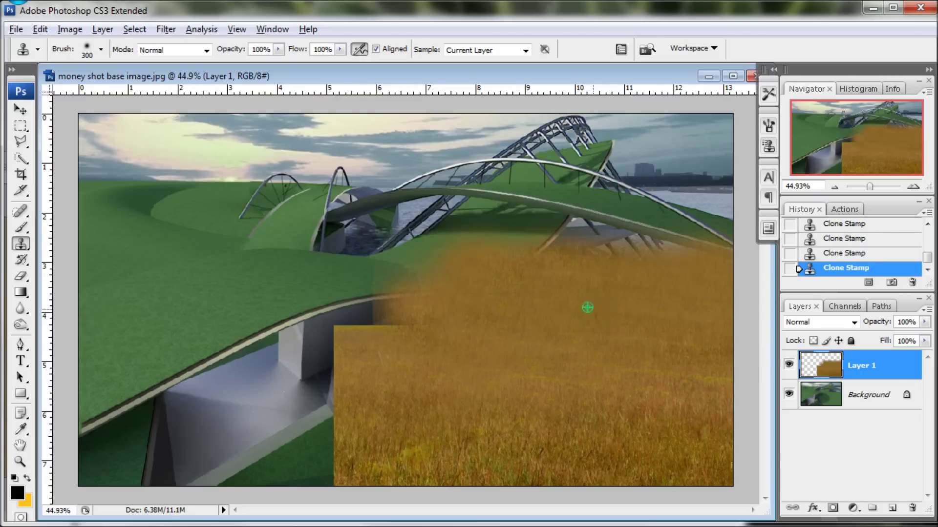
left_click_drag(440, 298, 341, 313)
left_click_drag(225, 51, 196, 50)
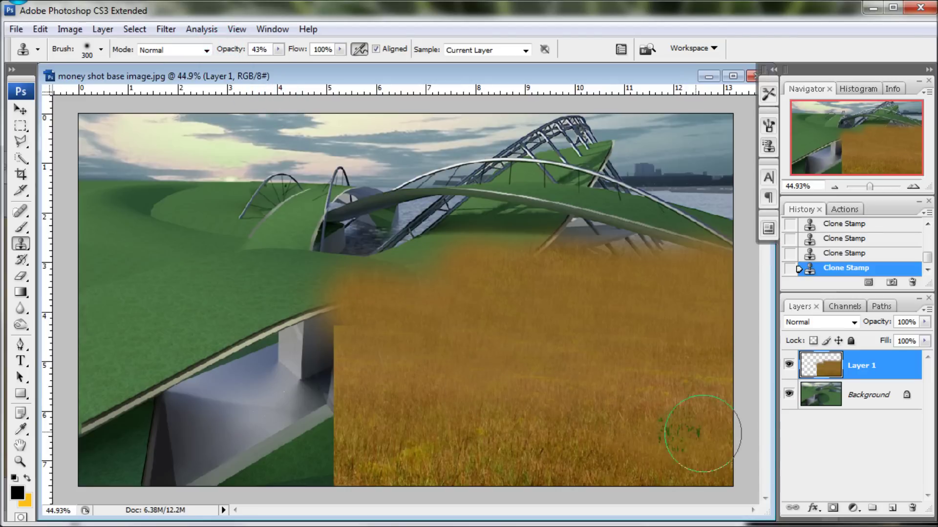
left_click(70, 29)
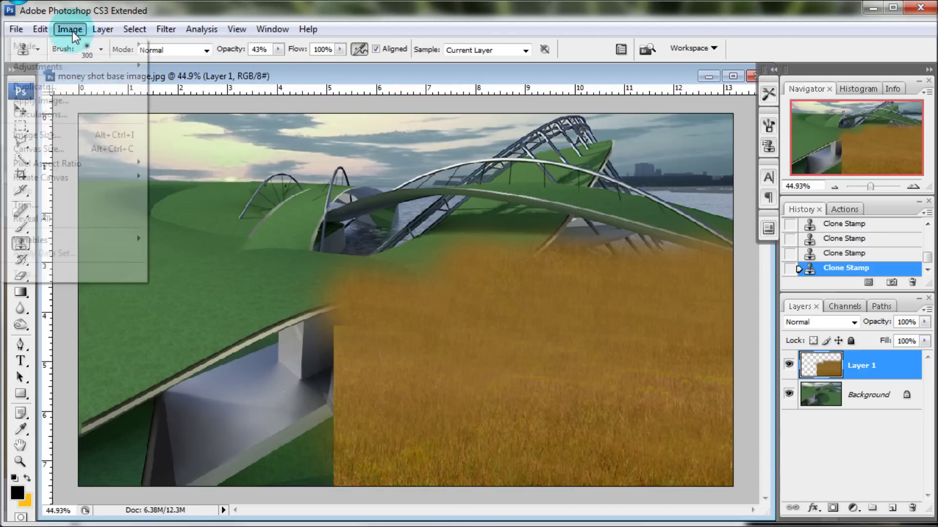
Apply Levels to the grass layer with black input 40, then shrink the brush to 175.
left_click(158, 63)
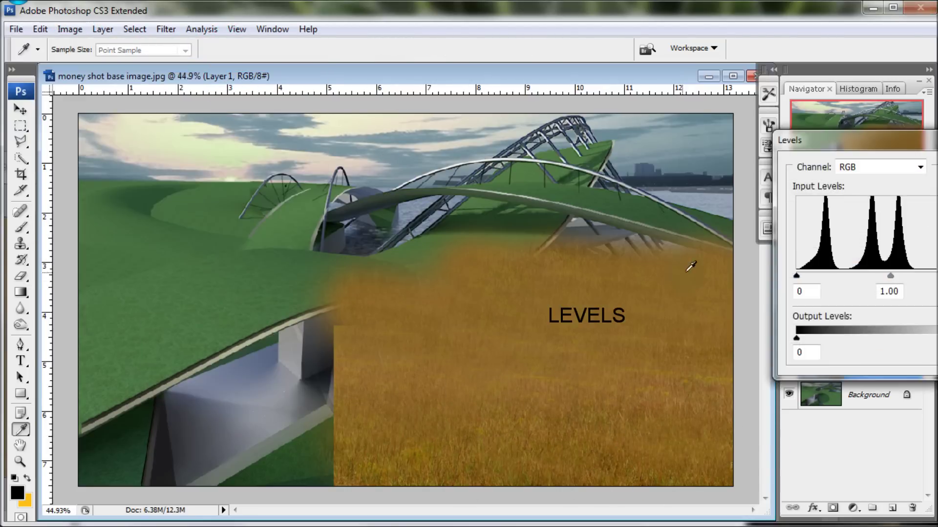
left_click_drag(798, 274, 812, 276)
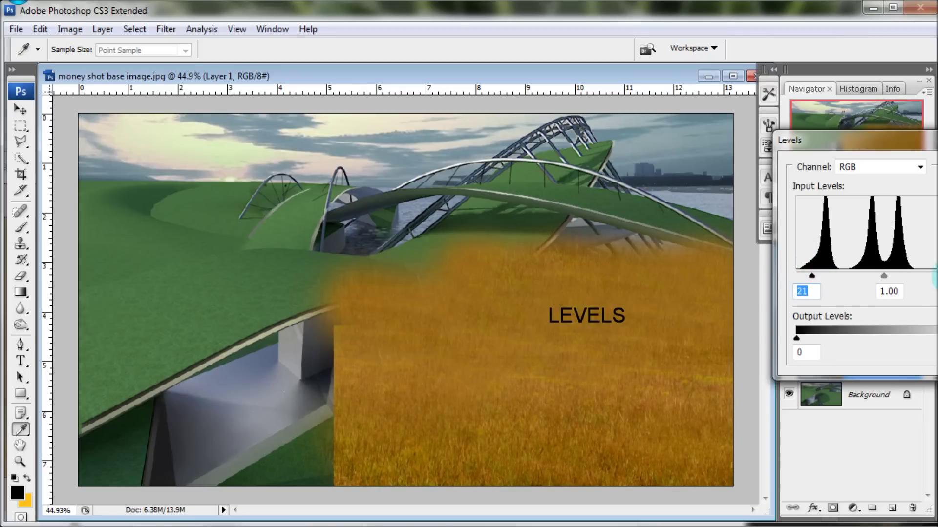
left_click_drag(812, 276, 824, 277)
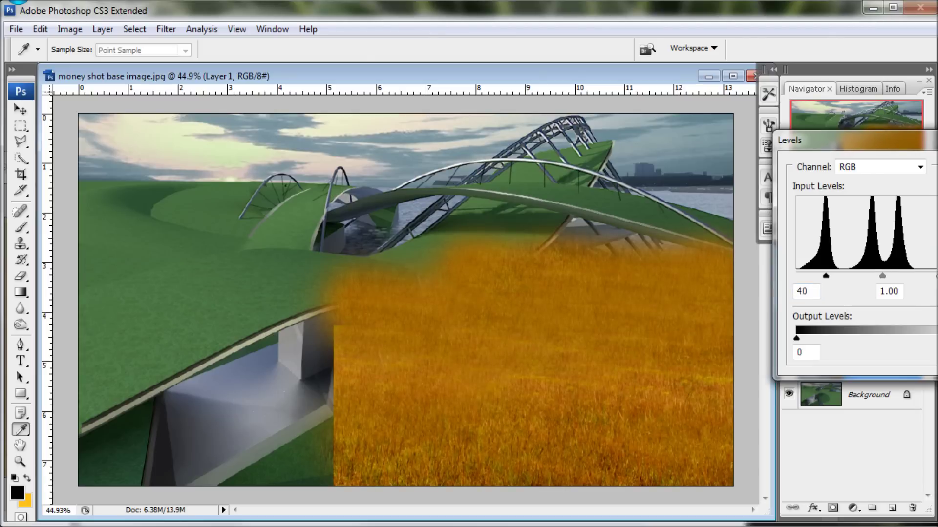
key("Return")
key("bracketleft")
key("bracketleft")
key("bracketleft")
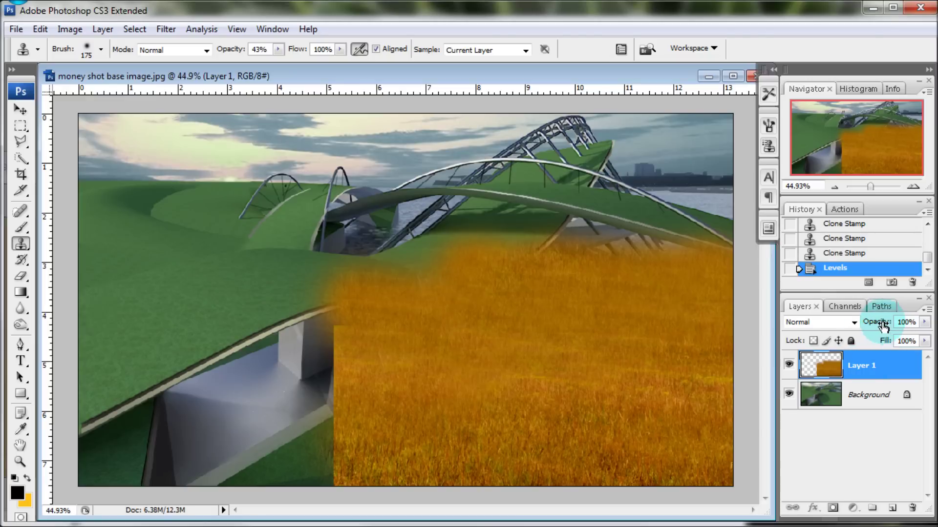
Set Layer 1 to 49% opacity and start a polygonal lasso outline along the plank edge.
left_click_drag(883, 326, 854, 331)
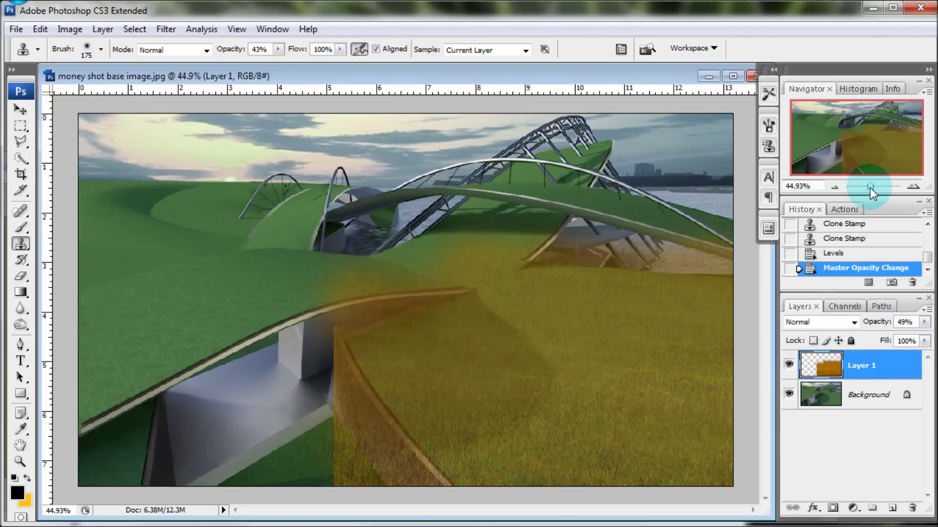
left_click_drag(872, 192, 874, 186)
left_click_drag(858, 139, 865, 165)
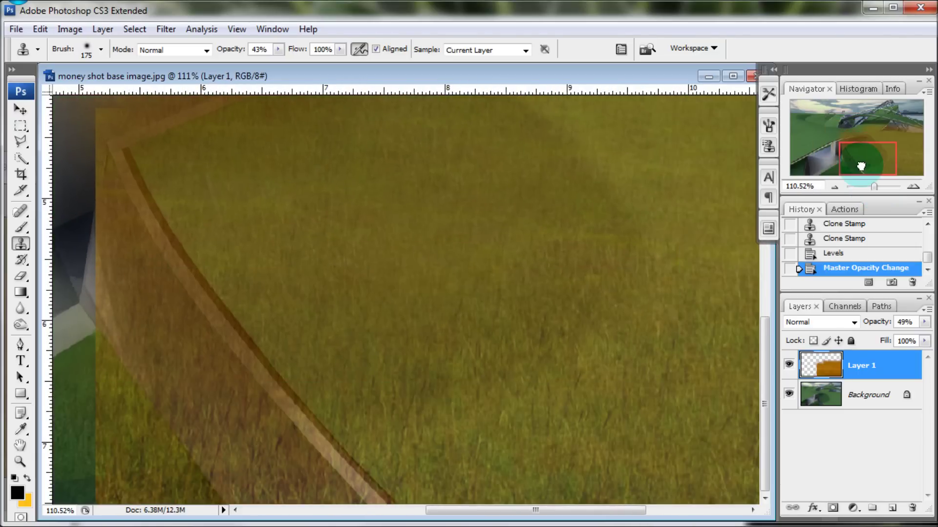
left_click(21, 141)
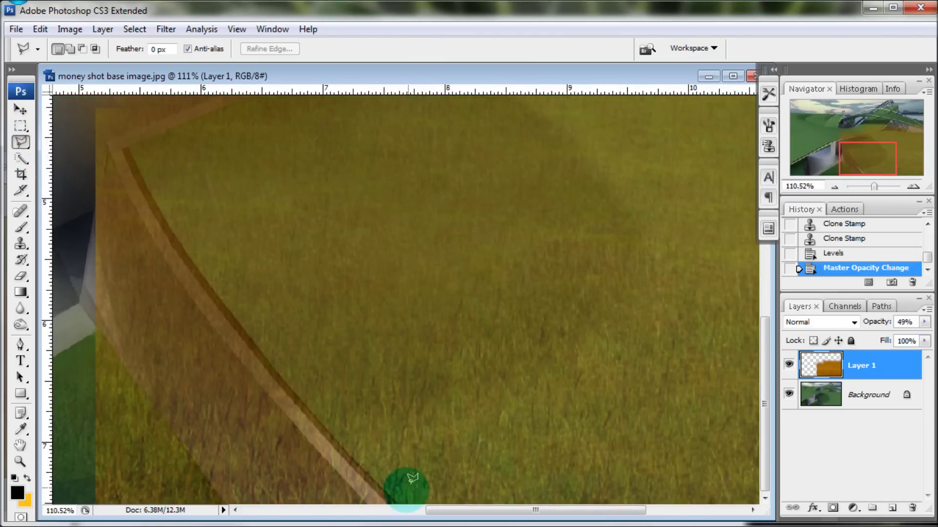
left_click(402, 497)
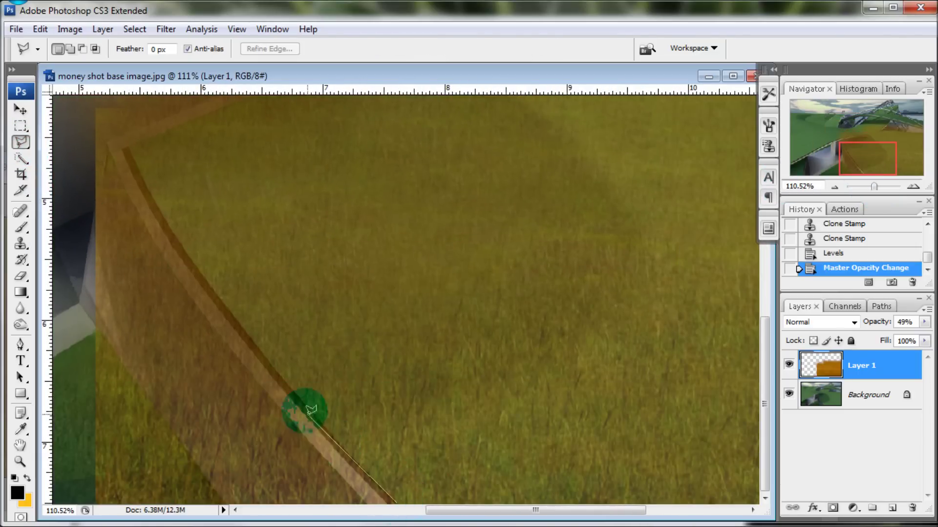
left_click(292, 386)
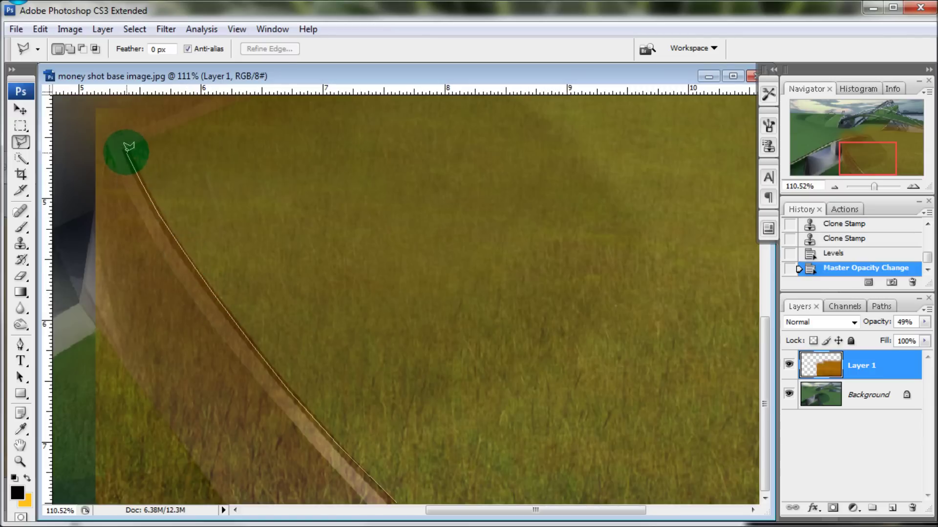
scroll(128, 141, "up", 5)
left_click(126, 457)
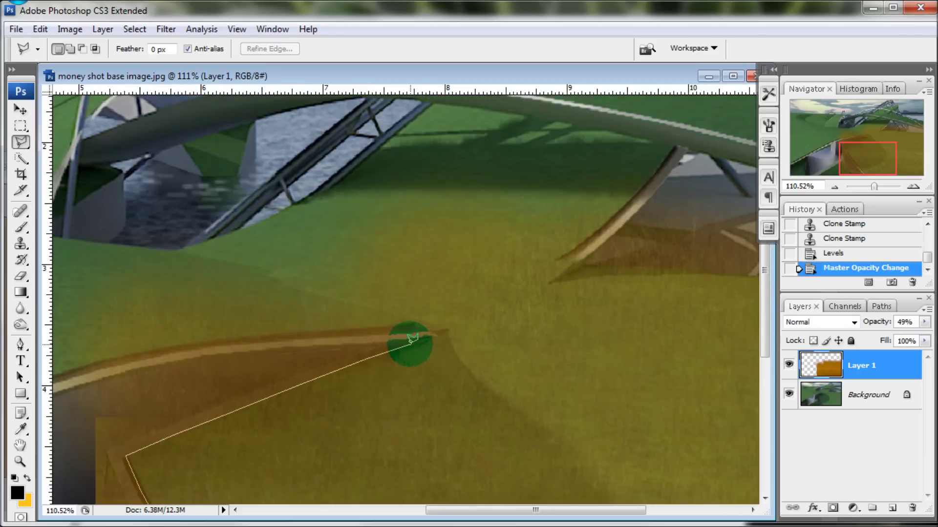
Continue the outline along the hill and bridge shadow to the right edge and close it.
left_click(434, 335)
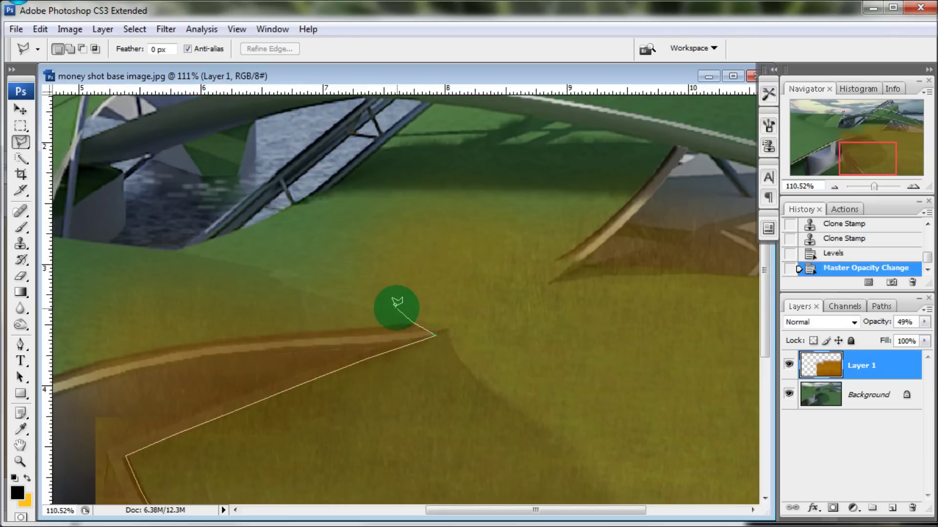
left_click(413, 322)
left_click(585, 266)
scroll(587, 266, "right", 5)
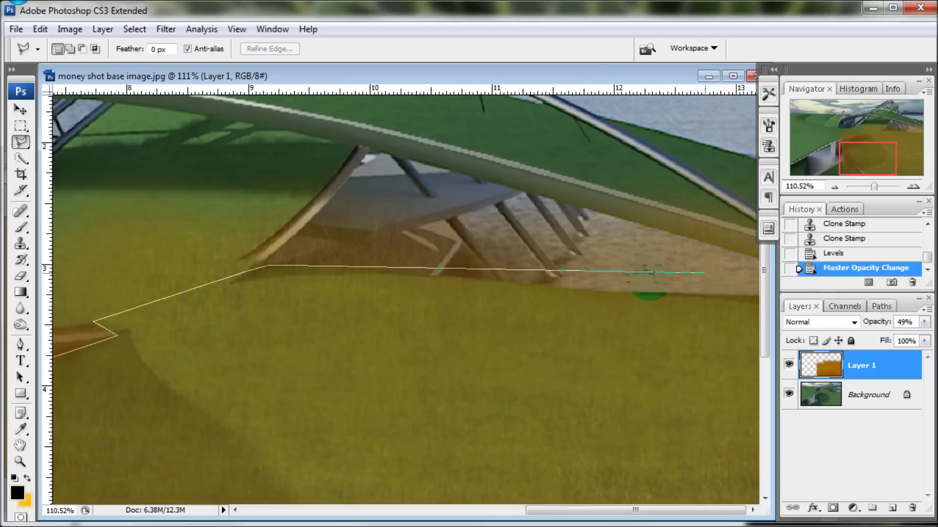
left_click(343, 268)
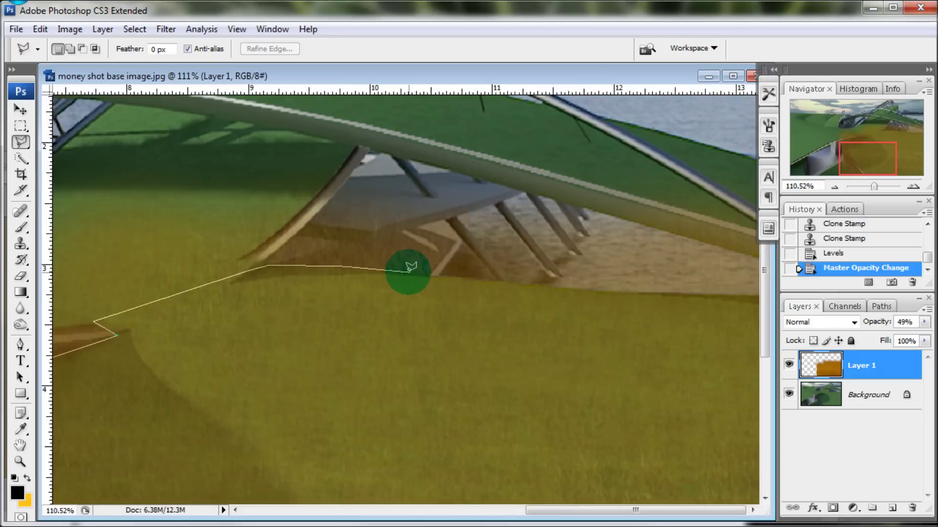
left_click(512, 284)
left_click(758, 294)
left_click(766, 500)
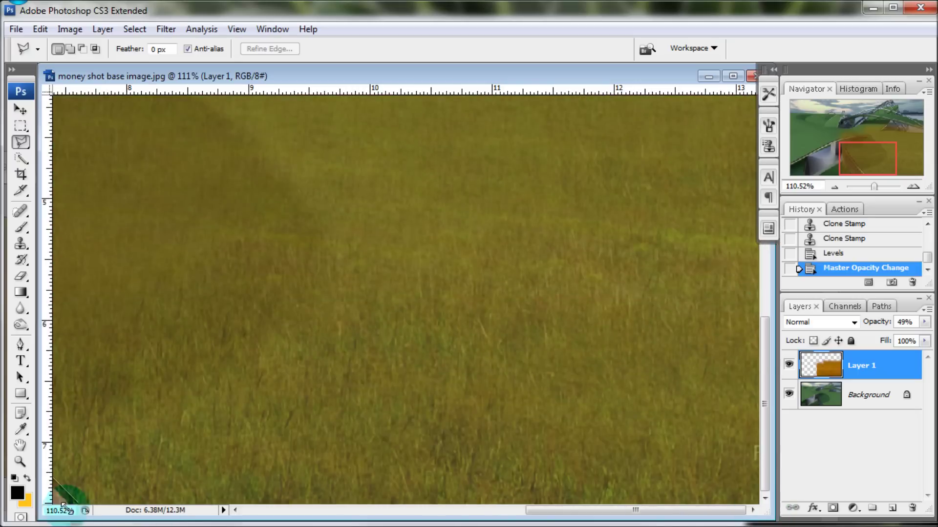
left_click(426, 509)
double_click(512, 502)
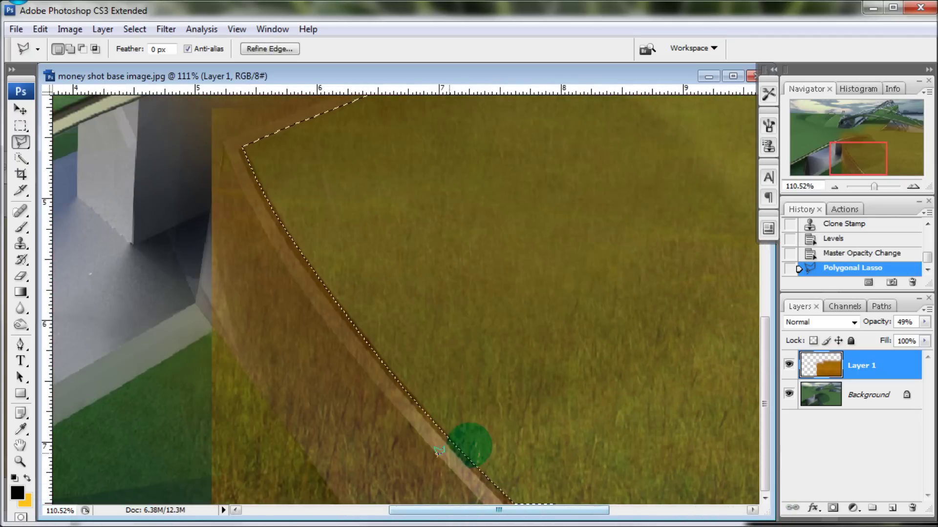
left_click_drag(872, 186, 869, 185)
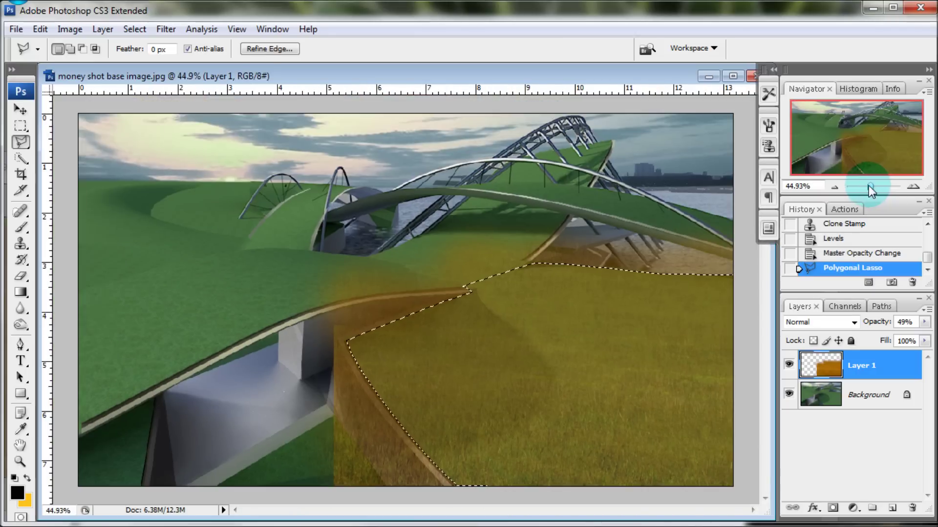
Invert the field selection, delete the grass outside it, and deselect.
left_click(134, 29)
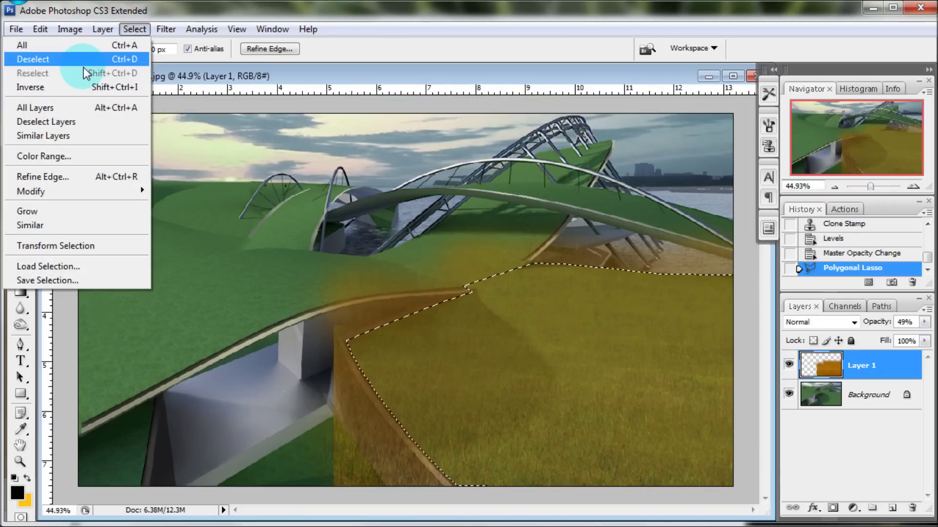
left_click(67, 92)
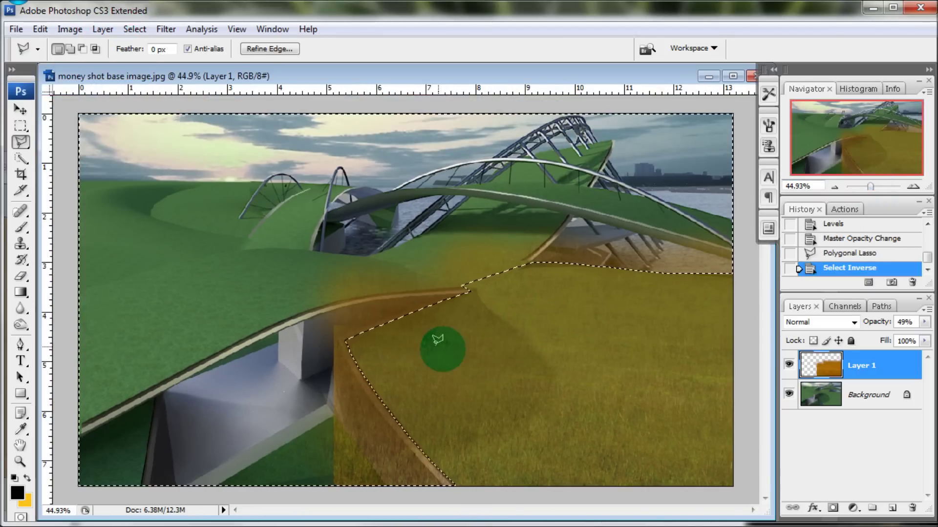
key("Delete")
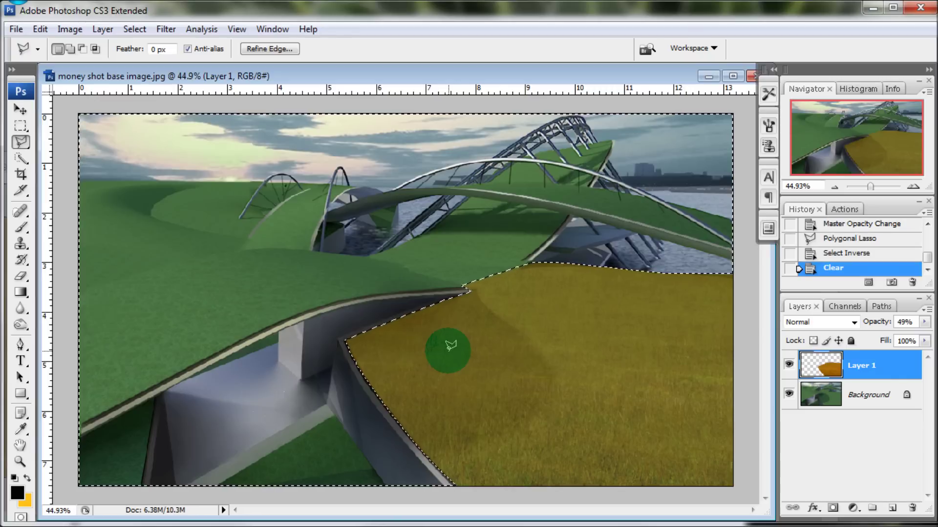
left_click(134, 29)
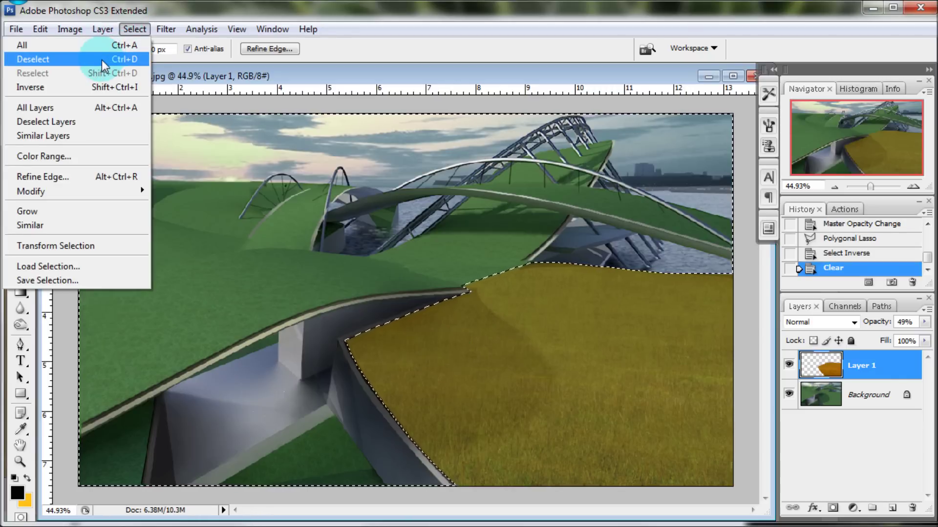
left_click(102, 59)
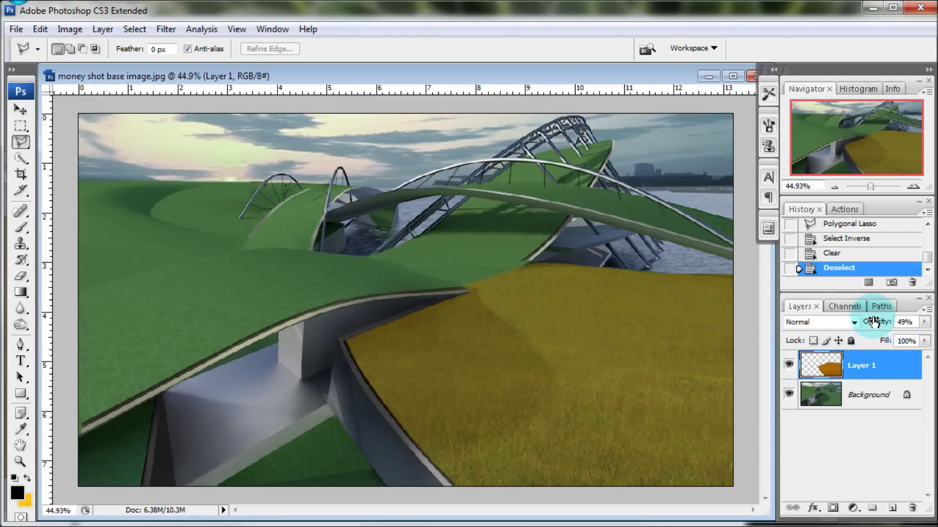
Restore Layer 1 to 100% opacity and zoom in on the field edge by the road.
left_click_drag(877, 322, 919, 323)
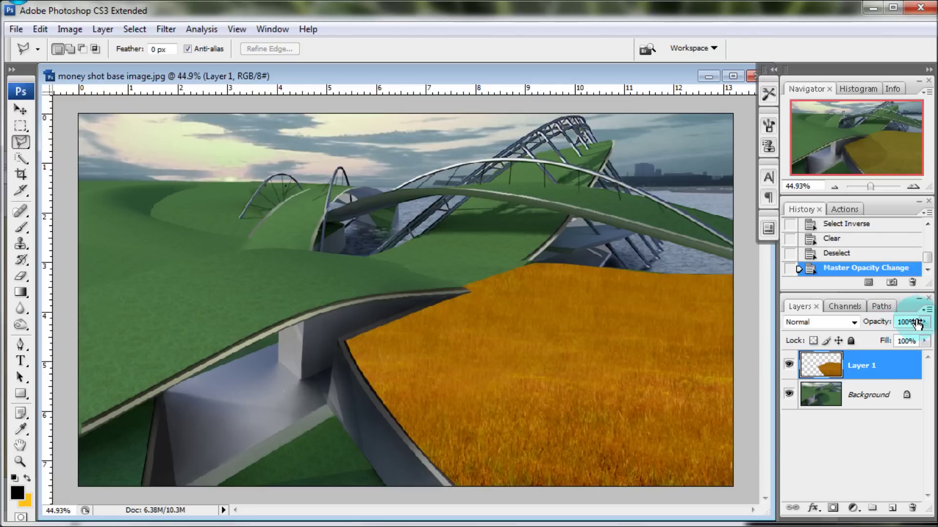
left_click_drag(871, 187, 876, 185)
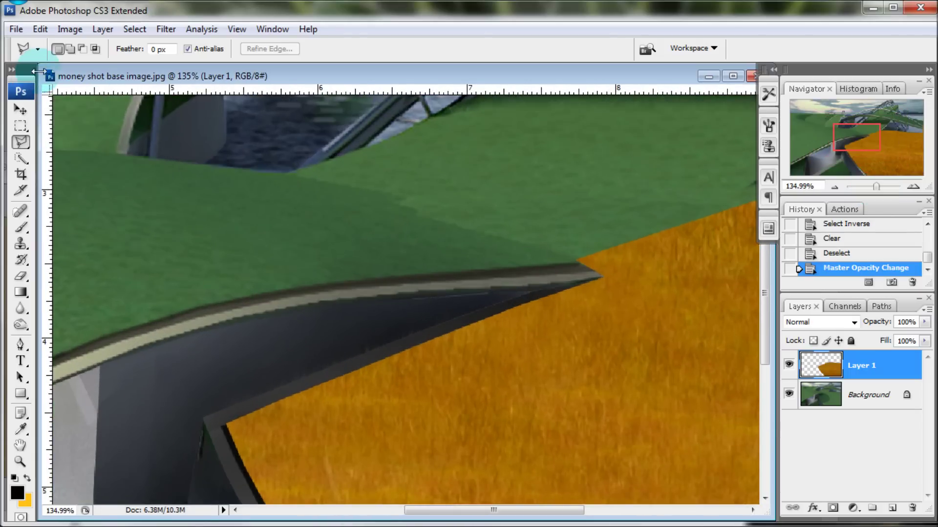
left_click(20, 245)
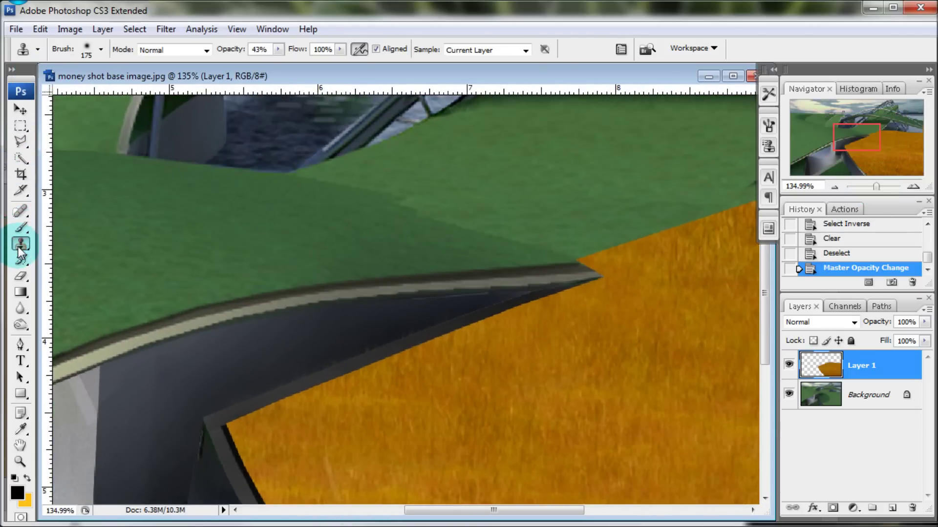
Set the Clone Stamp to the grass-blade brush tip at size 35 and 100% opacity.
left_click(101, 51)
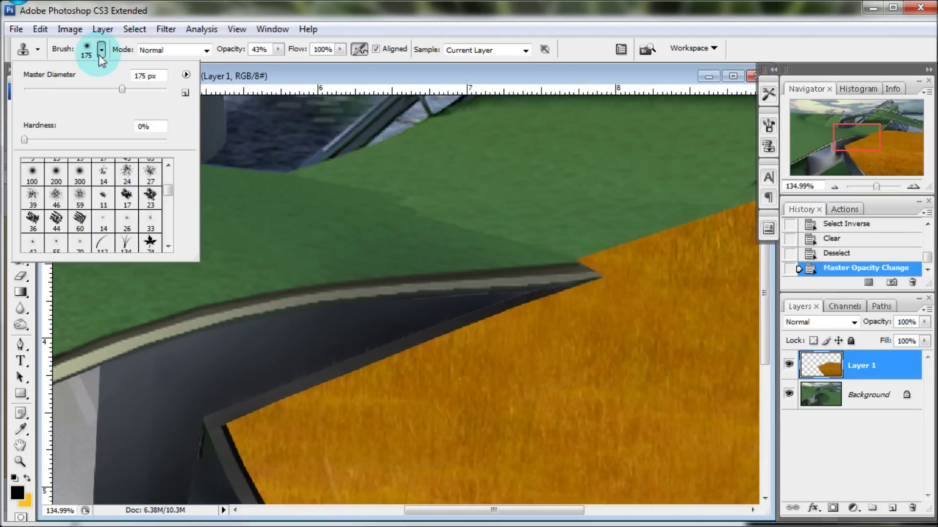
left_click(127, 245)
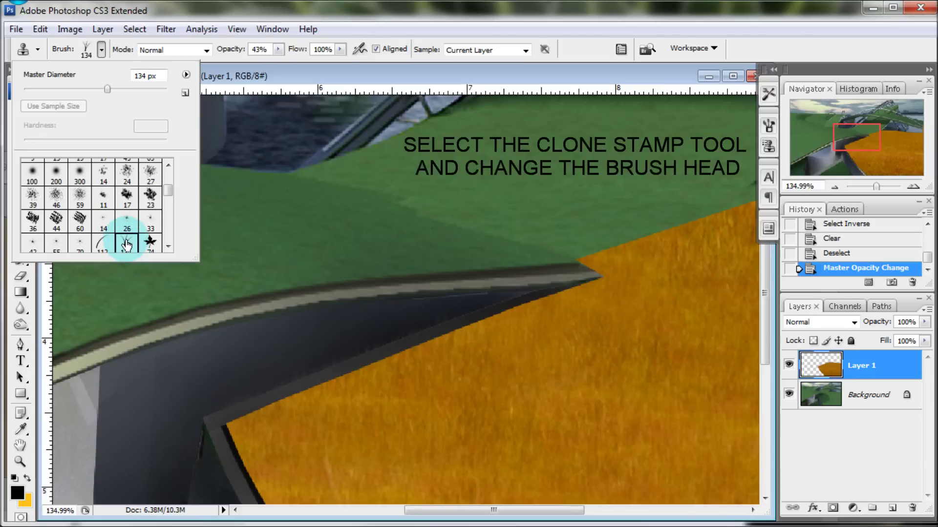
left_click(101, 51)
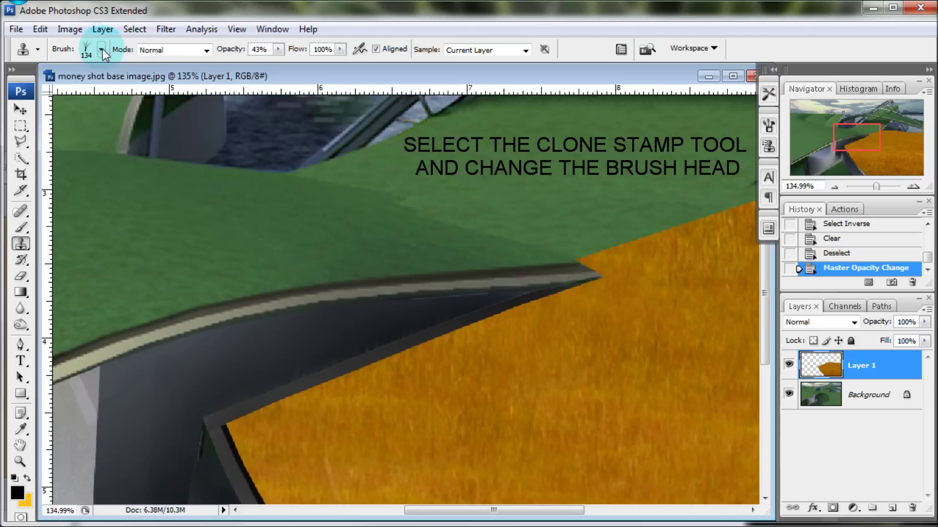
key("bracketleft")
key("bracketleft")
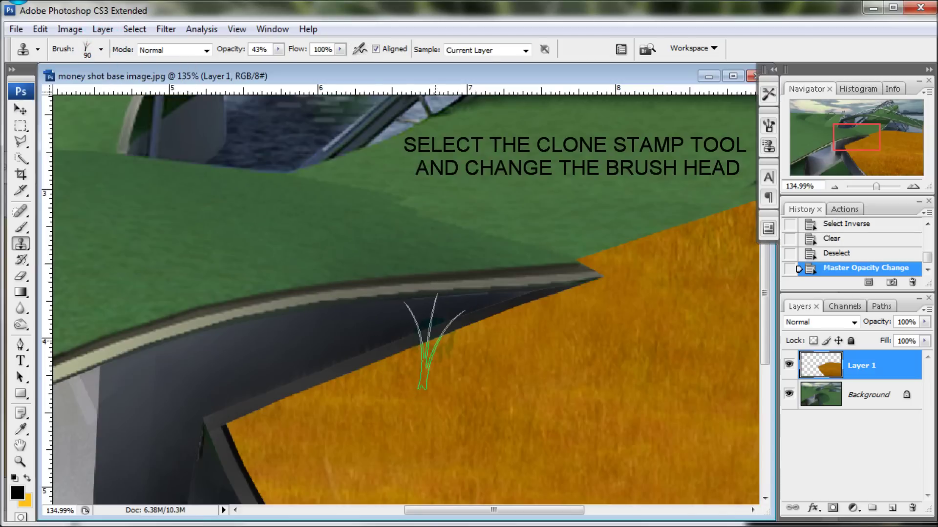
key("bracketleft")
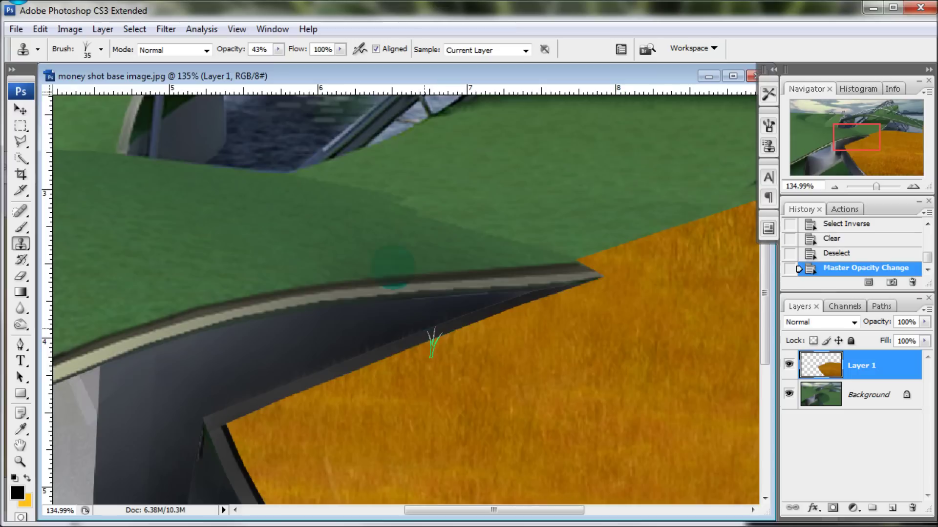
left_click_drag(232, 52, 323, 61)
Stamp grass blades along the road edge and over the dark green patches at the field edge.
left_click_drag(467, 328, 474, 326)
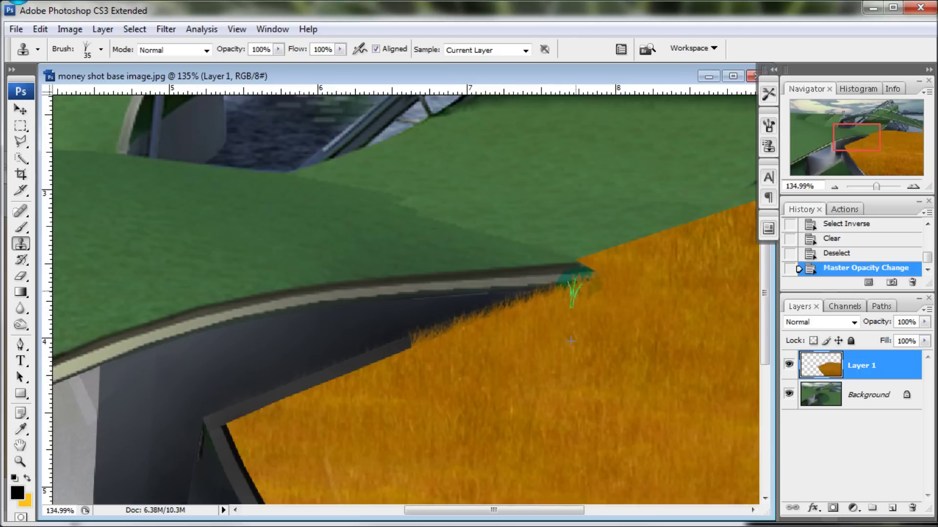
left_click(290, 398)
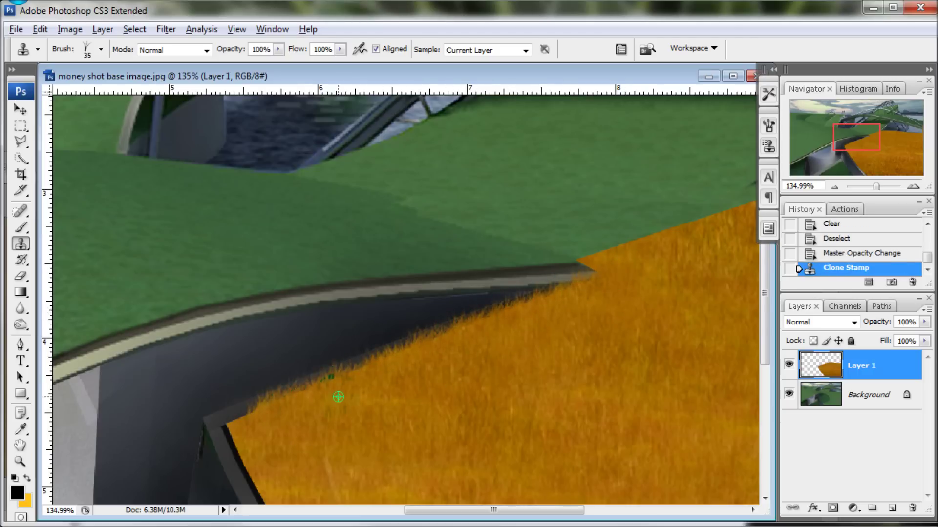
left_click(334, 400)
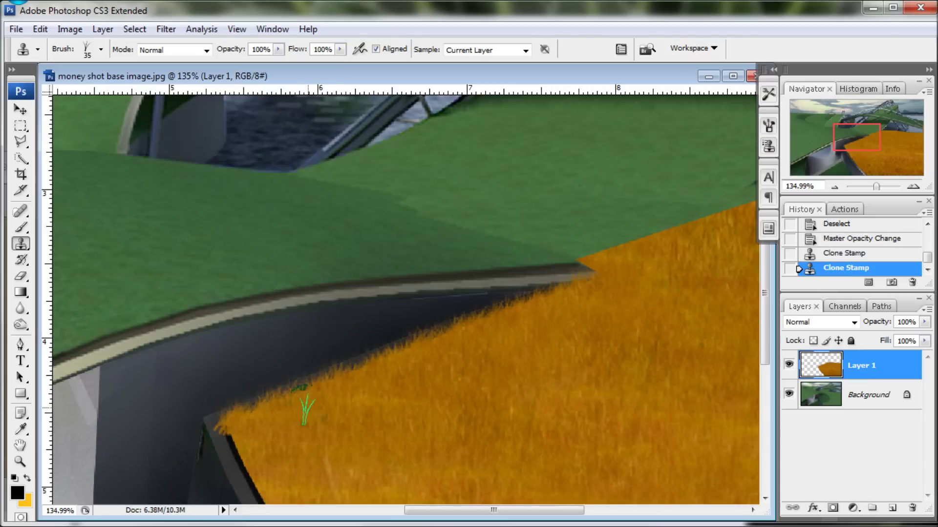
left_click(255, 407)
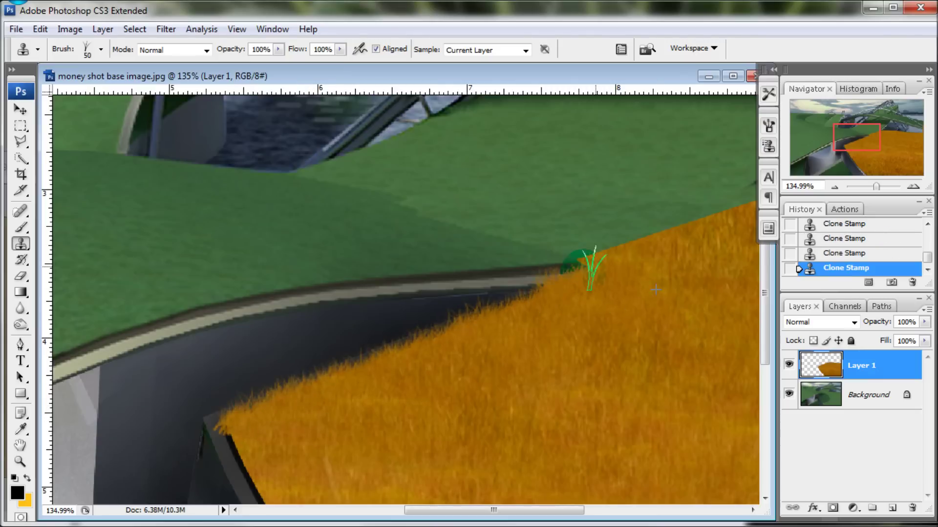
left_click_drag(862, 135, 906, 134)
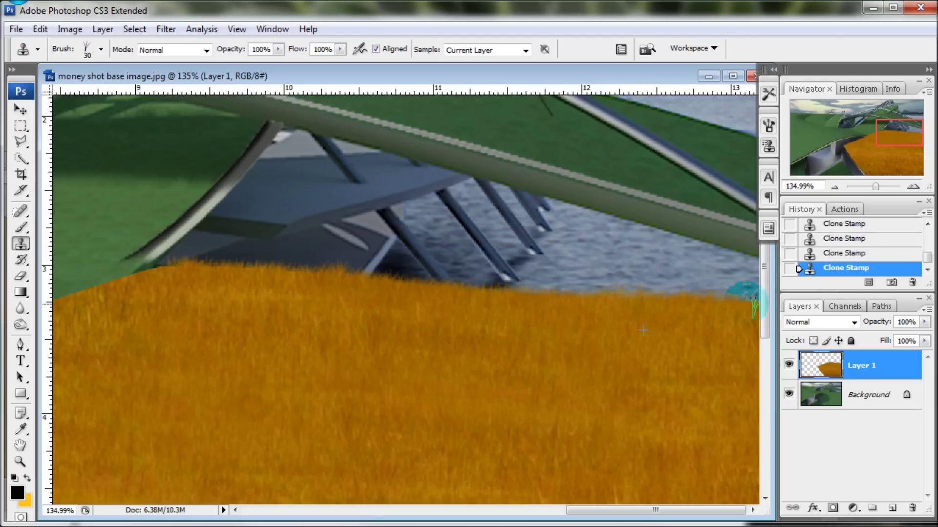
left_click_drag(898, 142, 899, 139)
left_click_drag(867, 186, 876, 186)
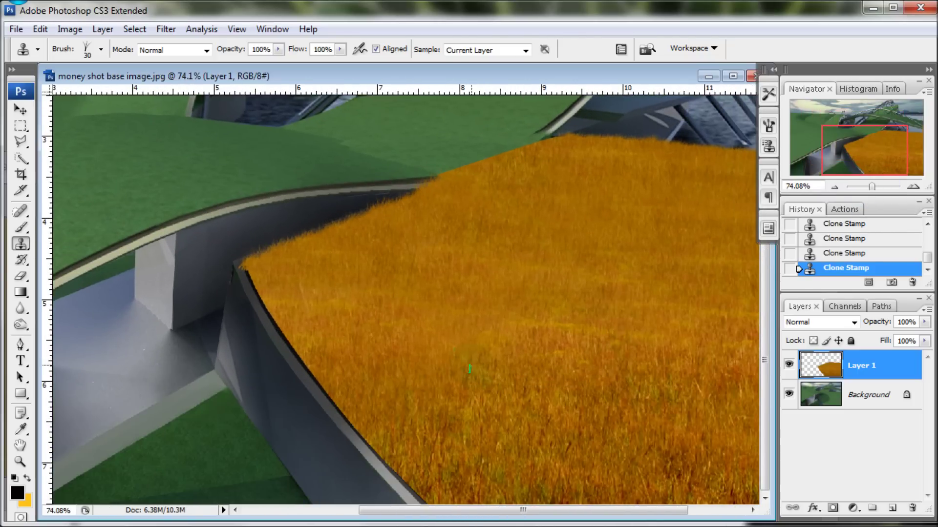
left_click(21, 326)
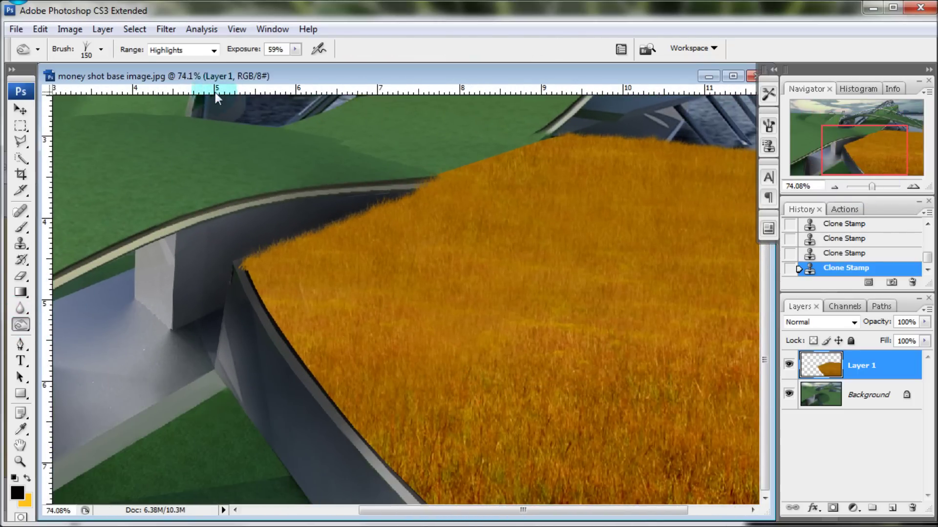
Burn the grass along the field's left edge with a smaller Highlights brush.
left_click(214, 51)
left_click(215, 52)
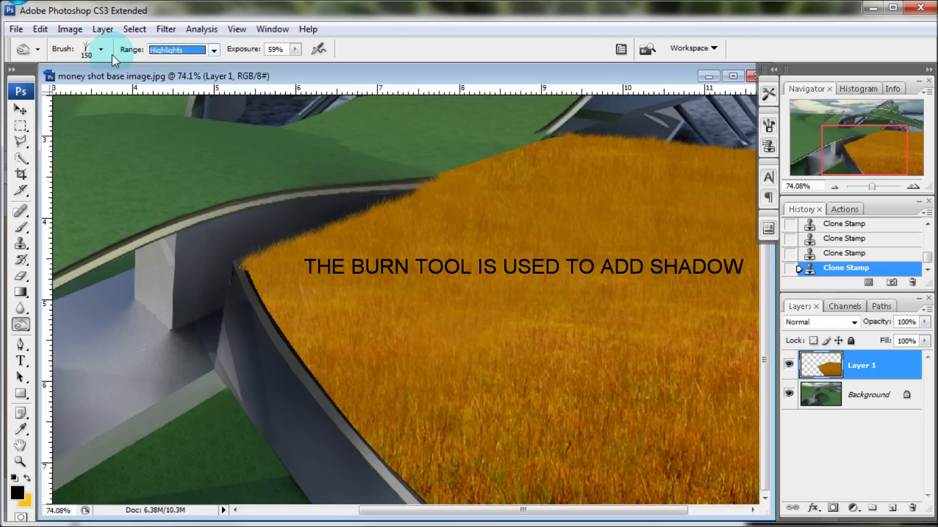
key("bracketleft")
key("bracketleft")
key("bracketleft")
key("bracketleft")
key("bracketleft")
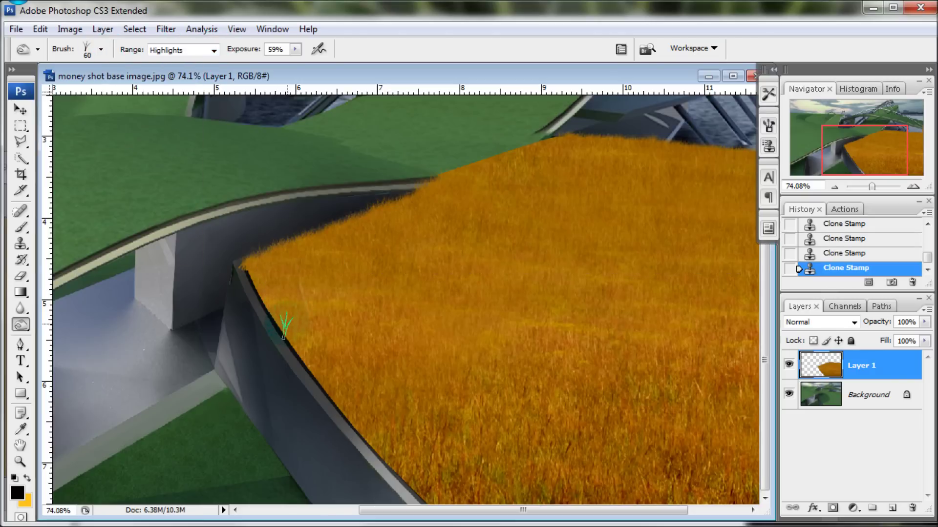
left_click_drag(874, 187, 877, 185)
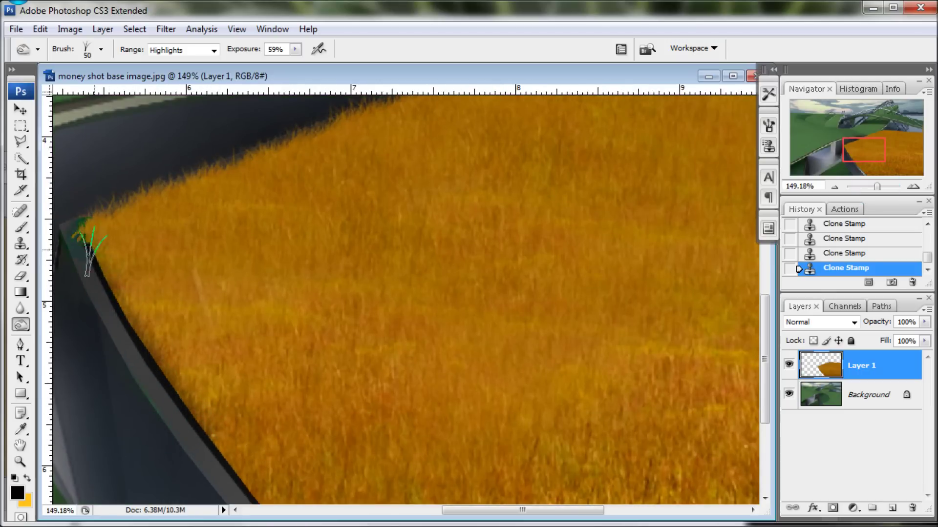
left_click_drag(89, 251, 225, 466)
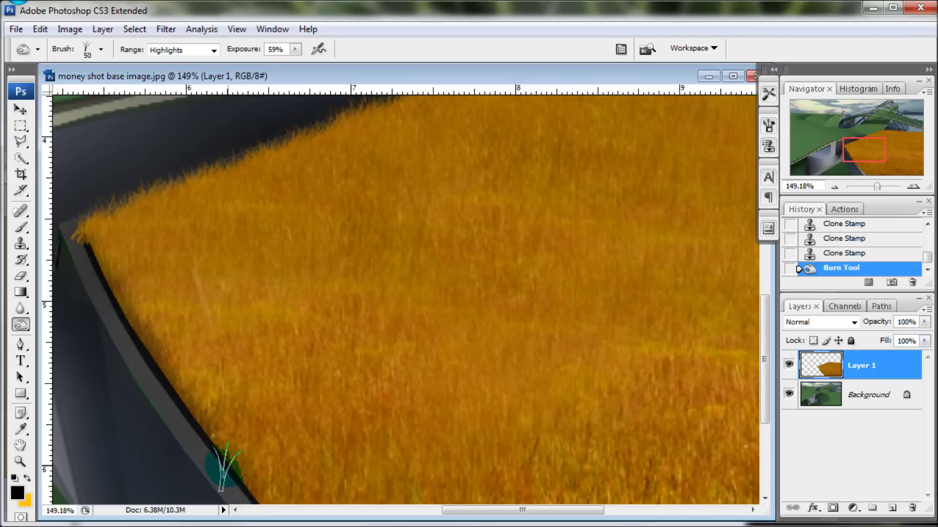
Raise Burn exposure to 90% and darken further along the lower stretch of the field edge.
left_click_drag(243, 49, 273, 49)
mouse_move(164, 378)
left_mouse_down()
mouse_move(561, 300)
mouse_move(525, 89)
left_mouse_up()
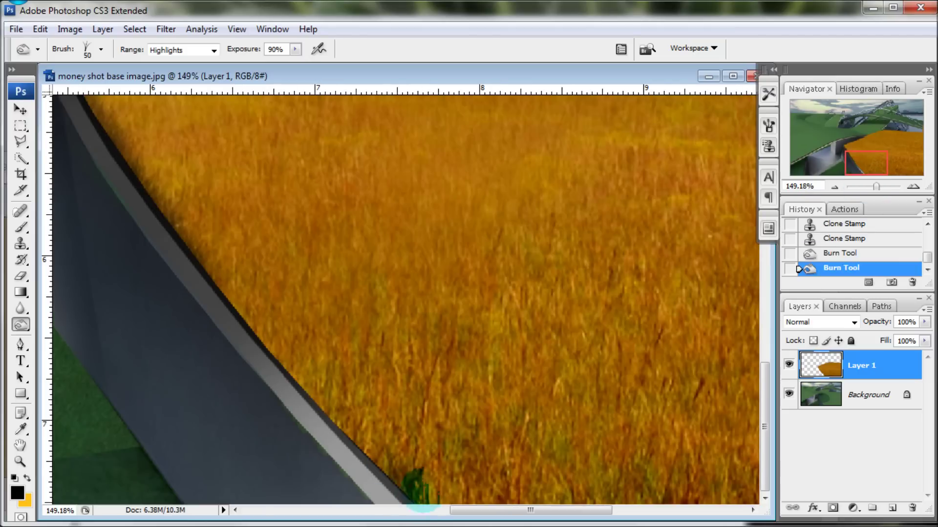
left_click_drag(197, 293, 359, 442)
left_click_drag(876, 187, 873, 187)
left_click_drag(873, 187, 852, 147)
left_click(21, 276)
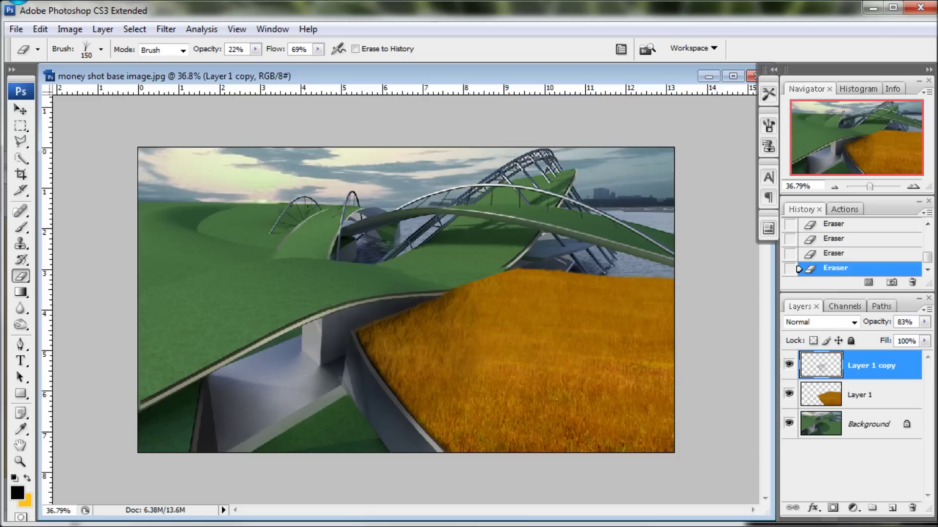
left_click(19, 327)
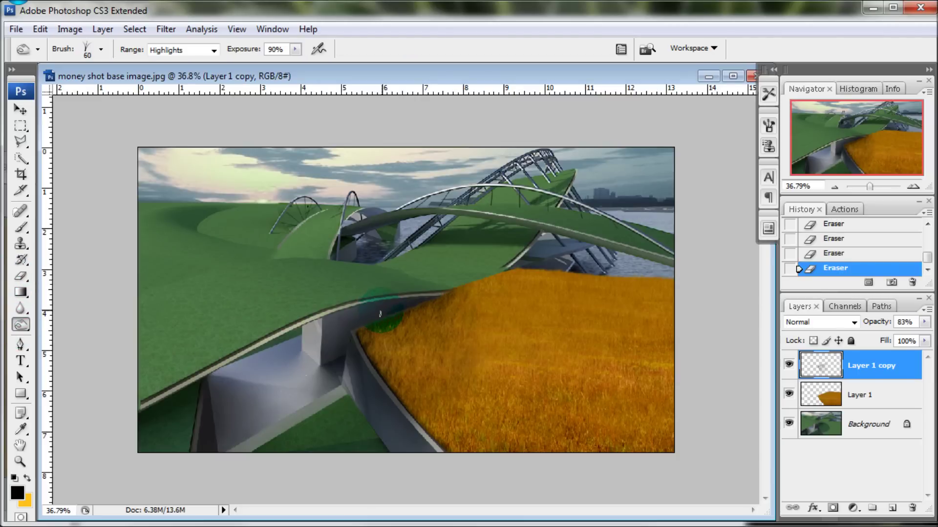
left_click(101, 49)
left_click(128, 209)
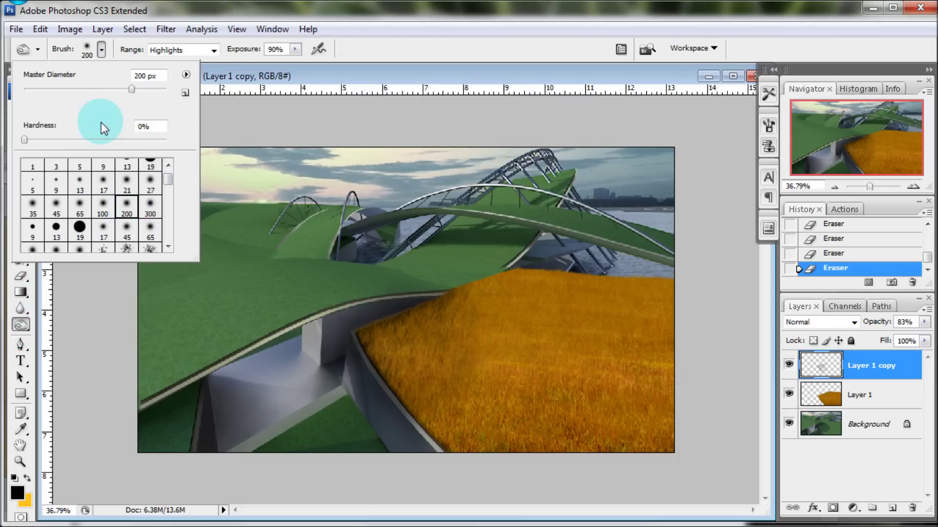
left_click(104, 48)
left_click(860, 394)
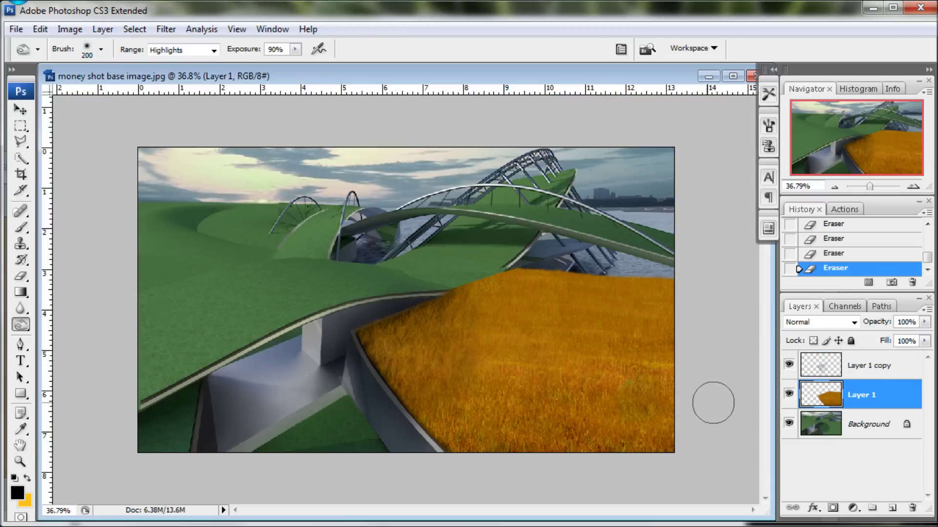
mouse_move(405, 285)
left_mouse_down()
mouse_move(366, 324)
mouse_move(428, 276)
mouse_move(413, 299)
left_mouse_up()
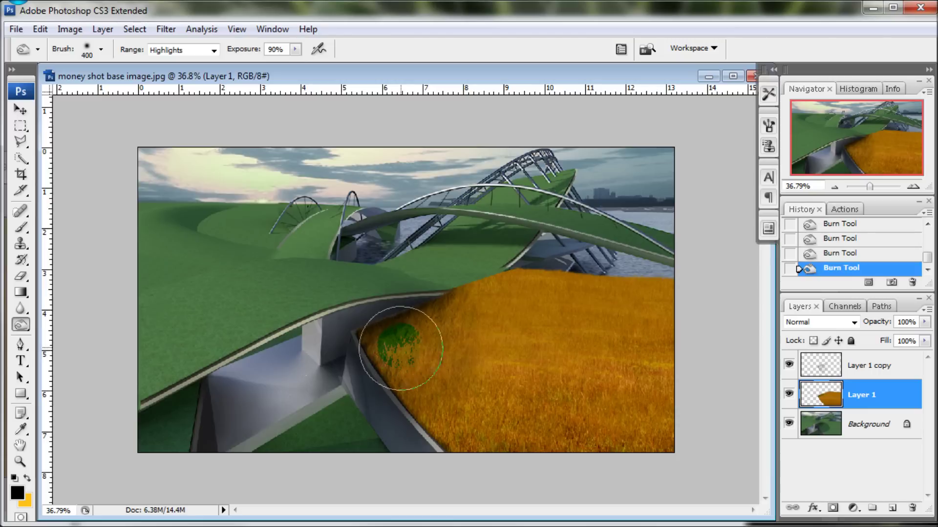
left_click_drag(400, 348, 520, 299)
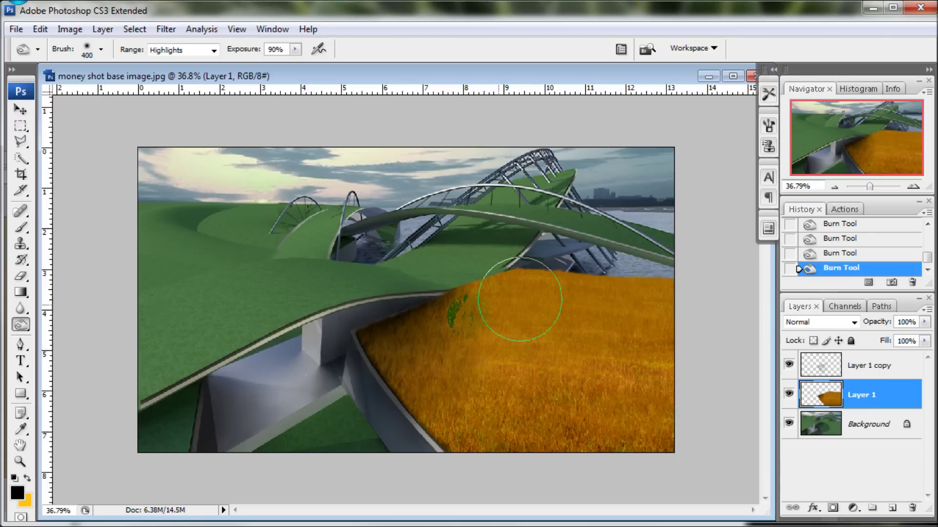
left_click(866, 237)
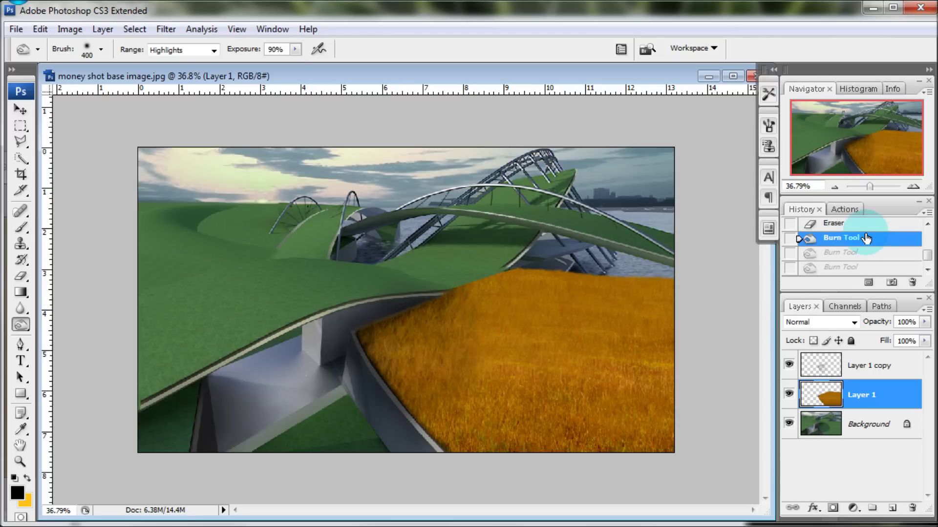
left_click_drag(868, 187, 871, 169)
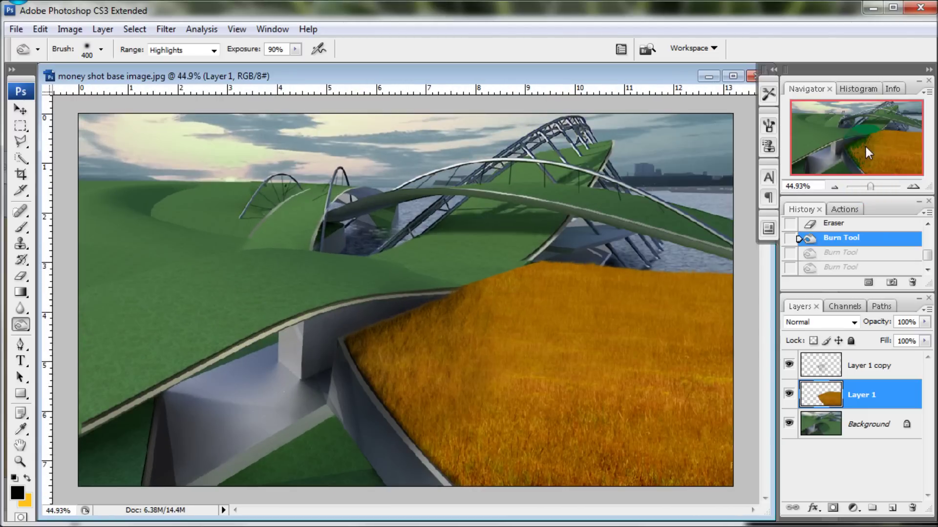
Drag the grass photo into the render as Layer 2 and scale it to about 44% over the left field.
left_click_drag(482, 76, 555, 88)
left_click(122, 166)
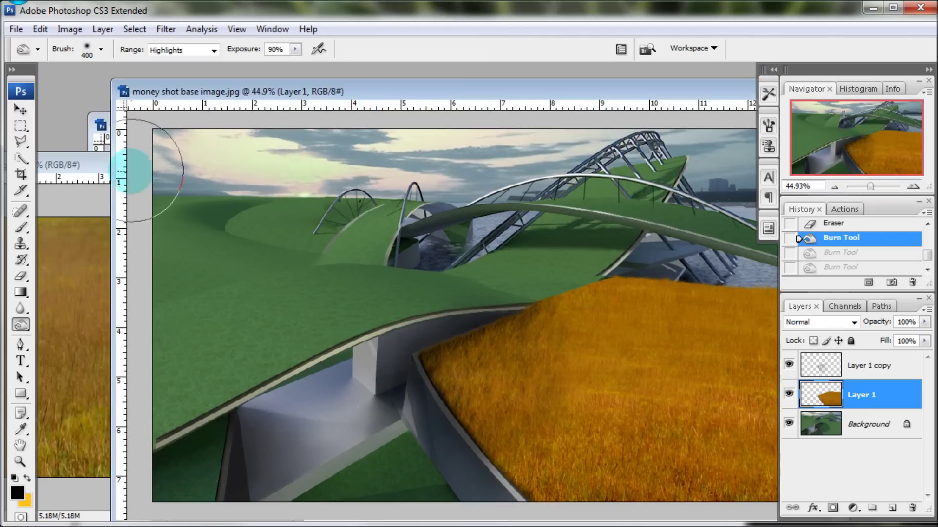
left_click(18, 117)
left_click_drag(293, 317, 611, 236)
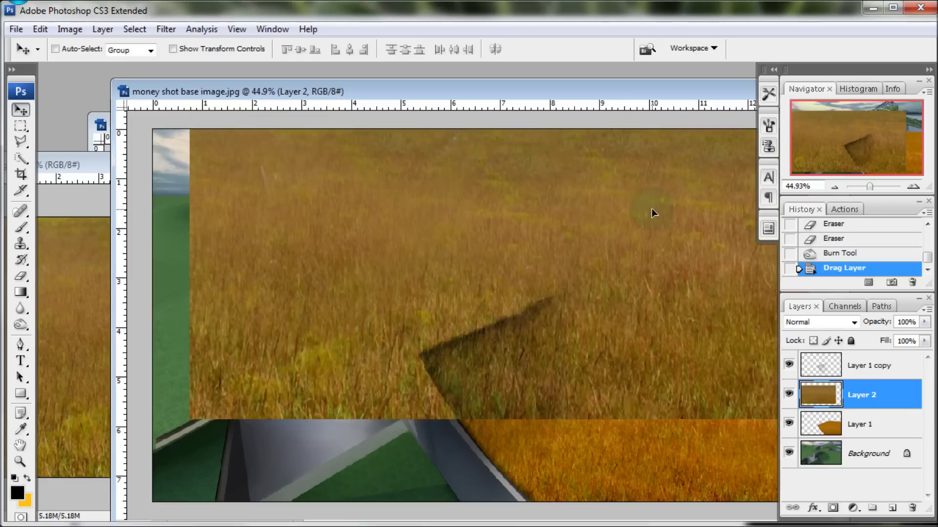
left_click_drag(652, 209, 557, 238)
key("ctrl+t")
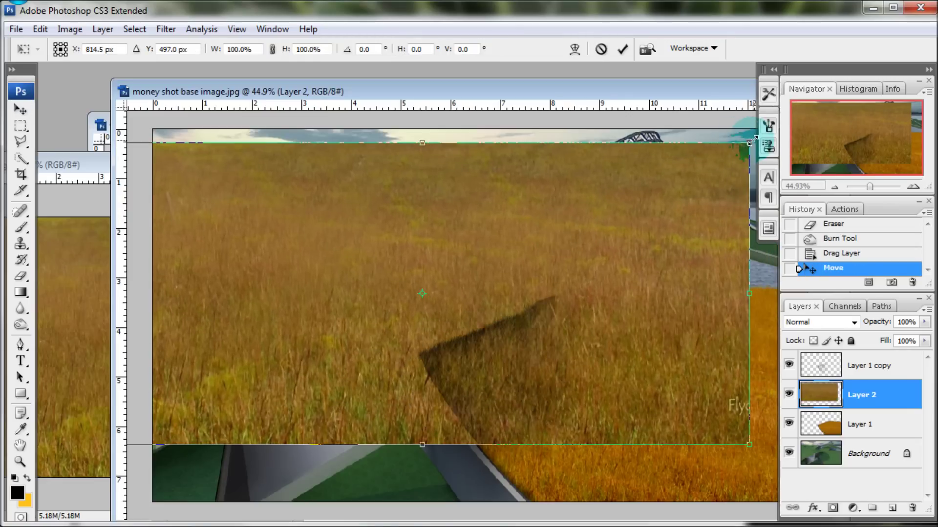
left_click_drag(751, 141, 376, 308)
left_click_drag(303, 335, 304, 253)
left_click(620, 47)
Zoom to the distant left field and set the Clone Stamp to a soft 200 px brush.
left_click_drag(869, 186, 872, 185)
left_click_drag(871, 142, 860, 135)
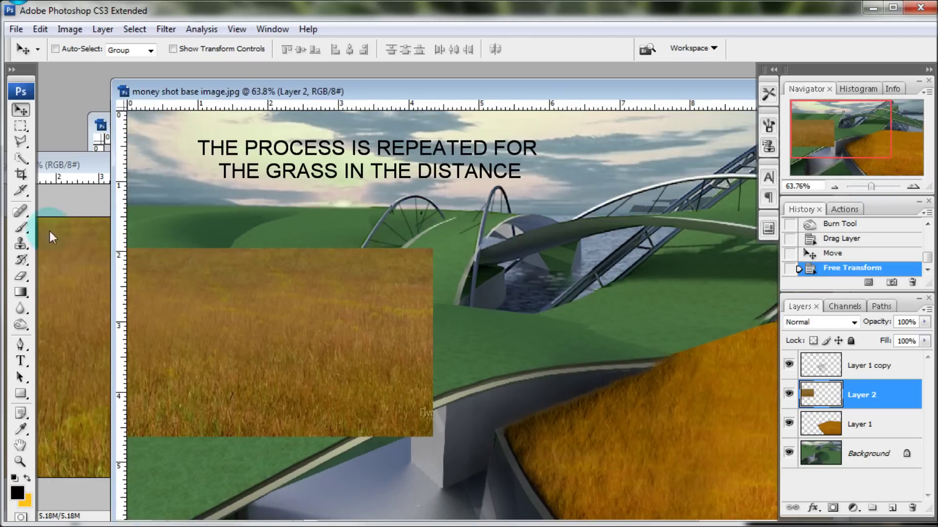
left_click(20, 243)
left_click(101, 49)
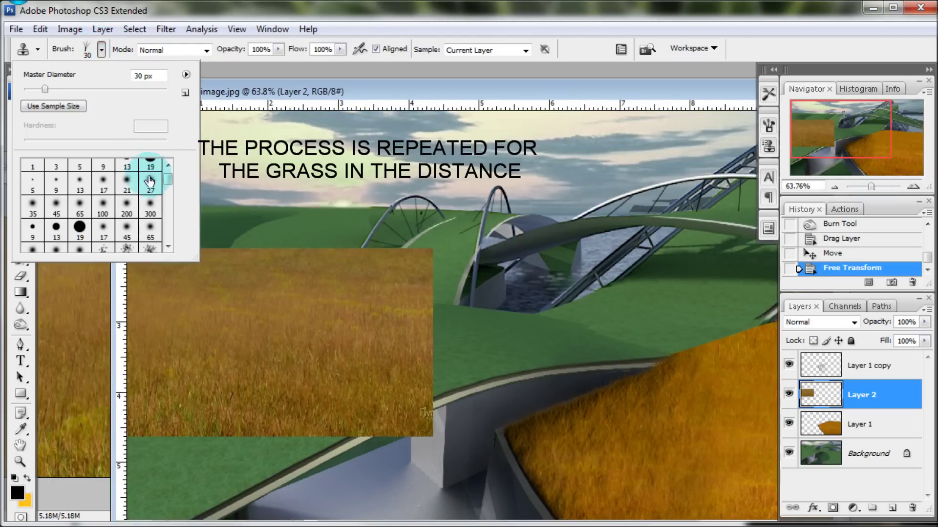
left_click(127, 206)
left_click(101, 48)
Clone grass up to the horizon and over dark blotches, then lower Layer 2 to 42% opacity.
mouse_move(263, 234)
left_mouse_down()
mouse_move(136, 237)
mouse_move(237, 268)
mouse_move(361, 224)
left_mouse_up()
mouse_move(234, 220)
left_mouse_down()
mouse_move(307, 230)
mouse_move(118, 230)
mouse_move(469, 210)
left_mouse_up()
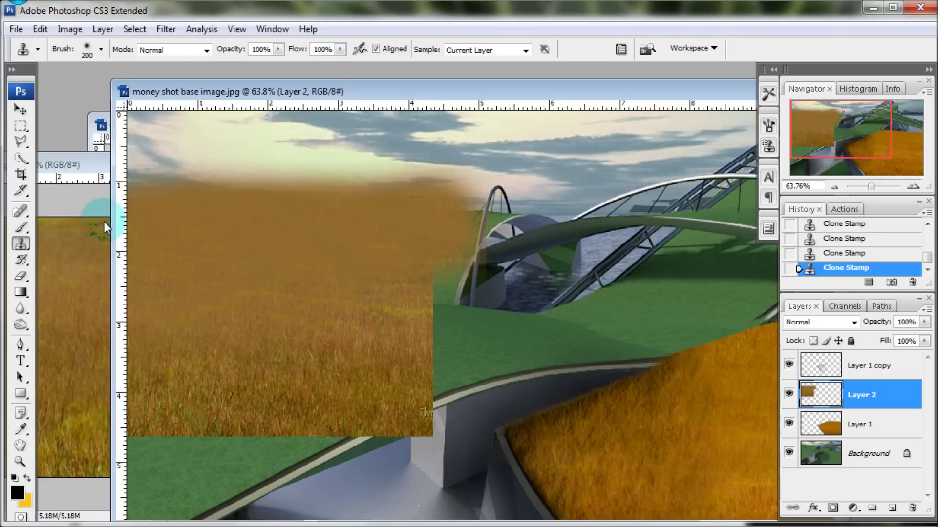
left_click_drag(188, 222, 184, 214)
left_click_drag(427, 316, 405, 370)
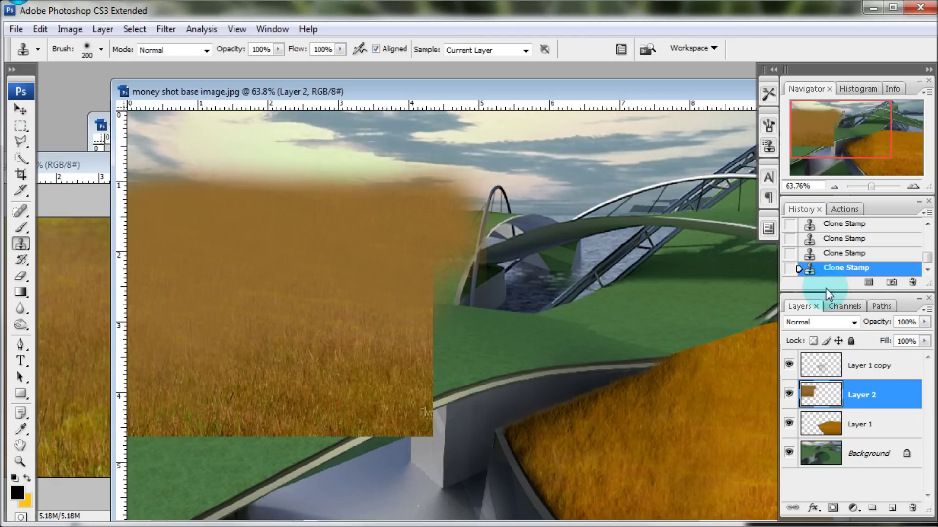
left_click_drag(879, 322, 839, 334)
left_click_drag(872, 186, 875, 185)
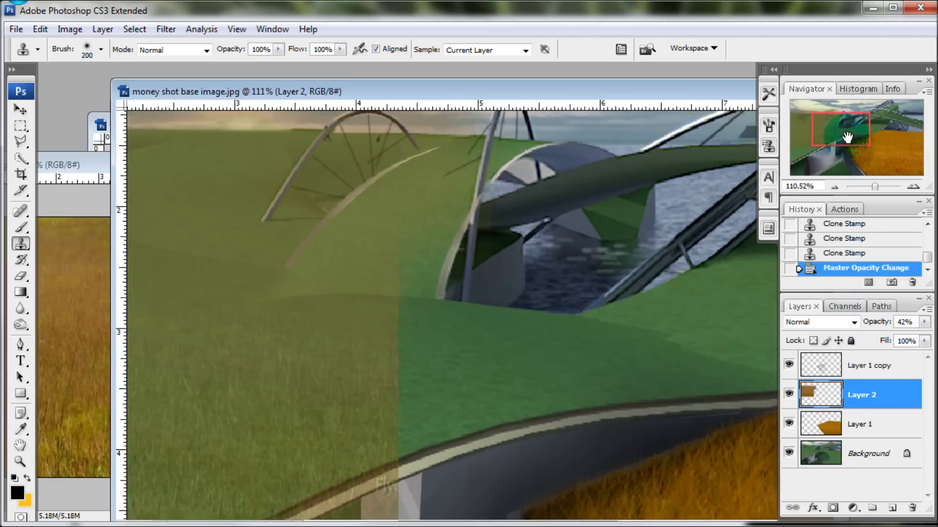
Select and delete the Layer 2 grass above the horizon with the Polygonal Lasso.
left_click(21, 142)
left_click(128, 272)
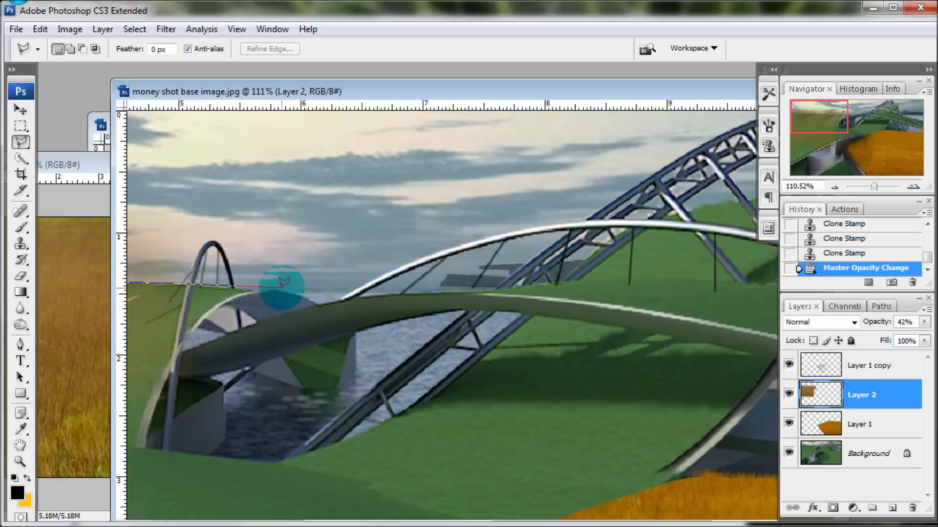
left_click(340, 294)
left_click(128, 271)
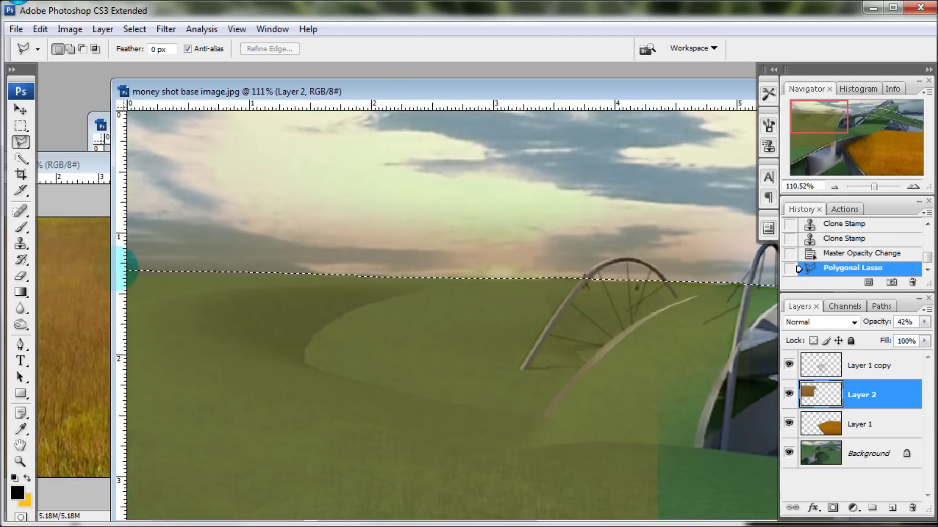
key("Delete")
left_click_drag(813, 122, 837, 128)
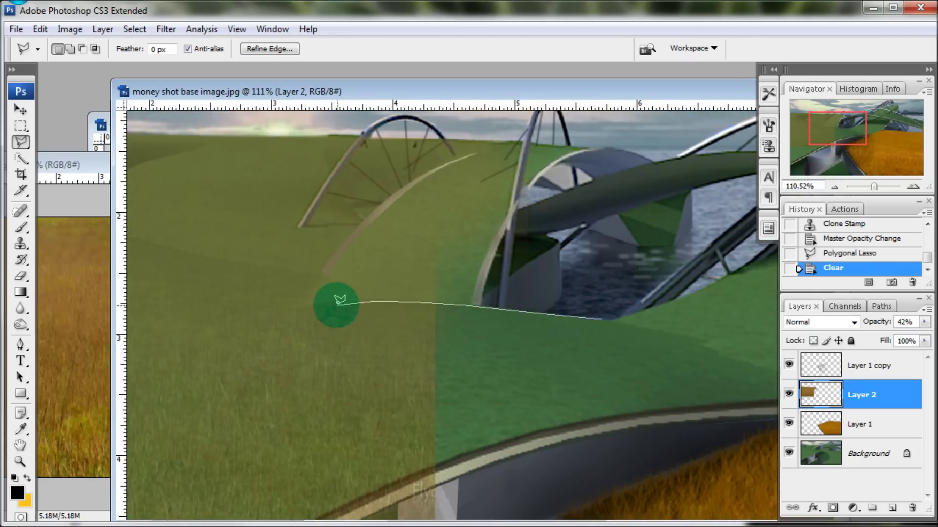
Outline and delete the excess grass overlapping the bridge, then deselect.
left_click(327, 302)
left_click(493, 308)
left_click(437, 318)
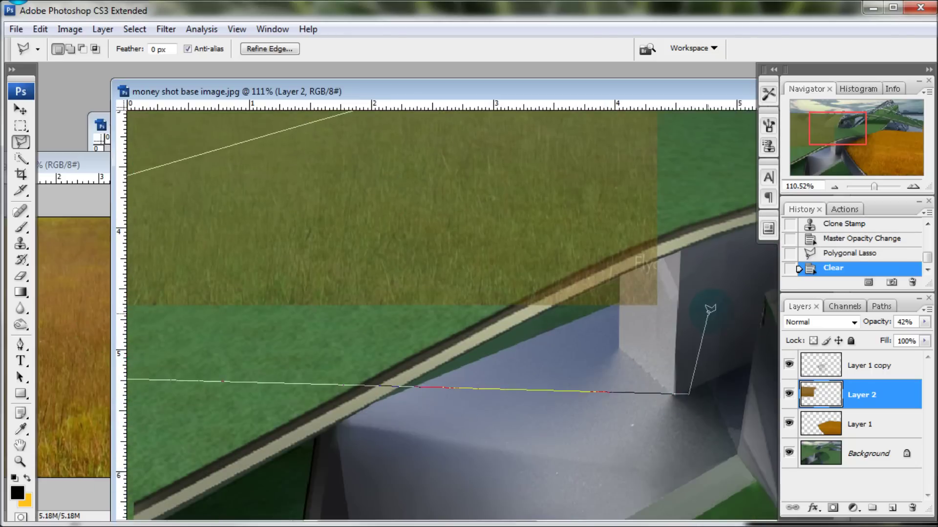
double_click(701, 350)
key("Delete")
left_click_drag(836, 146, 832, 123)
left_click_drag(874, 186, 877, 186)
key("ctrl+d")
Trace along the arch's curve and delete the grass covering the arch area.
left_click(320, 403)
mouse_move(381, 310)
left_mouse_down()
mouse_move(639, 156)
mouse_move(724, 144)
left_mouse_up()
left_click(698, 401)
double_click(371, 443)
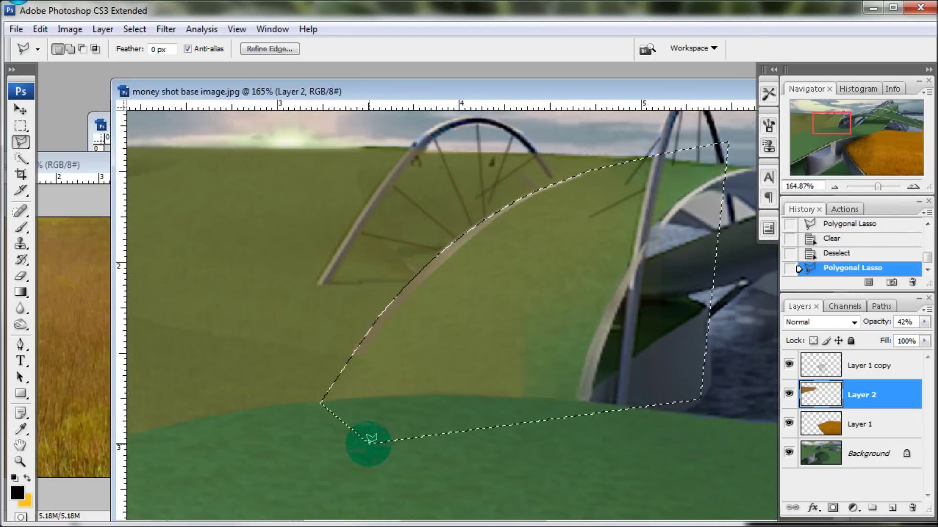
key("Delete")
left_click_drag(878, 187, 872, 186)
Deselect, restore Layer 2 to 100% opacity, and raise the Levels black input to 35.
left_click(135, 29)
left_click(104, 59)
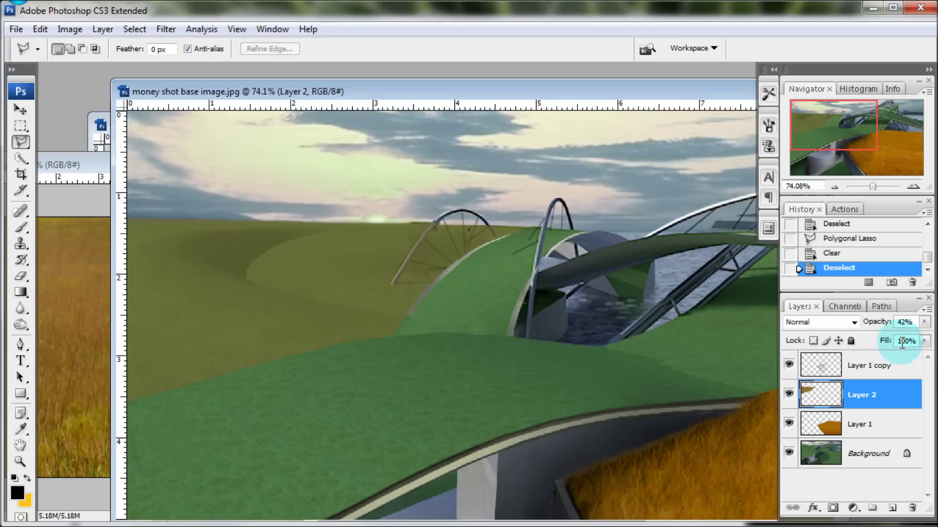
left_click_drag(875, 325, 903, 324)
left_click(70, 28)
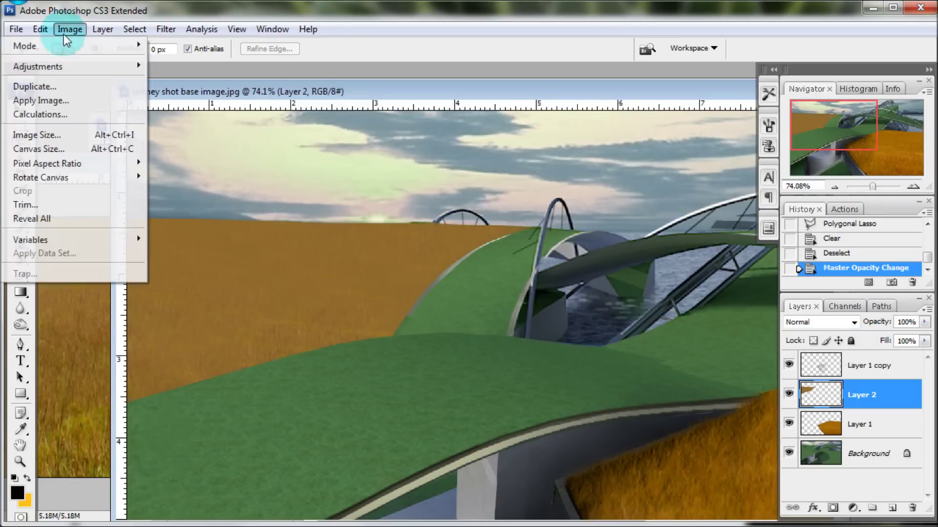
left_click(166, 63)
left_click_drag(797, 277, 816, 277)
Apply the Levels adjustment and set Layer 2's blend mode to Hard Light.
left_click(822, 283)
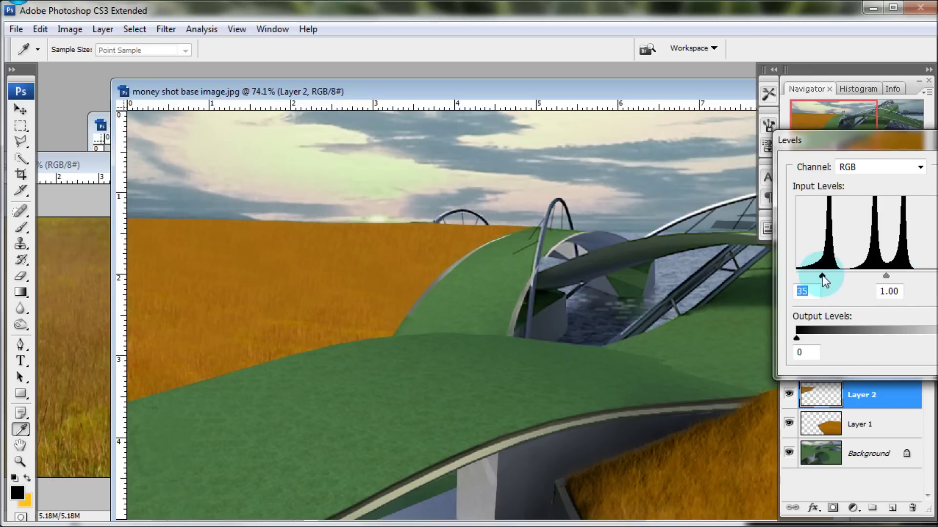
key("Return")
left_click(852, 323)
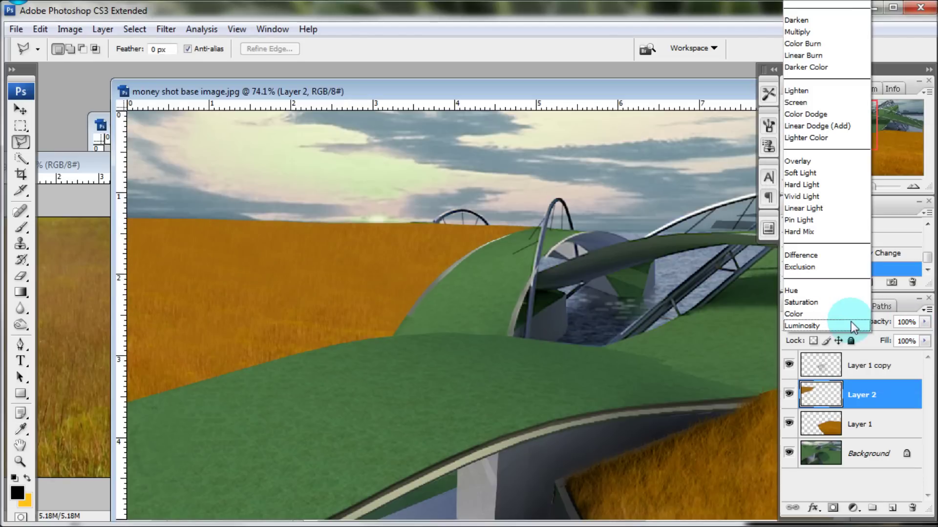
left_click(821, 183)
left_click_drag(868, 183, 870, 184)
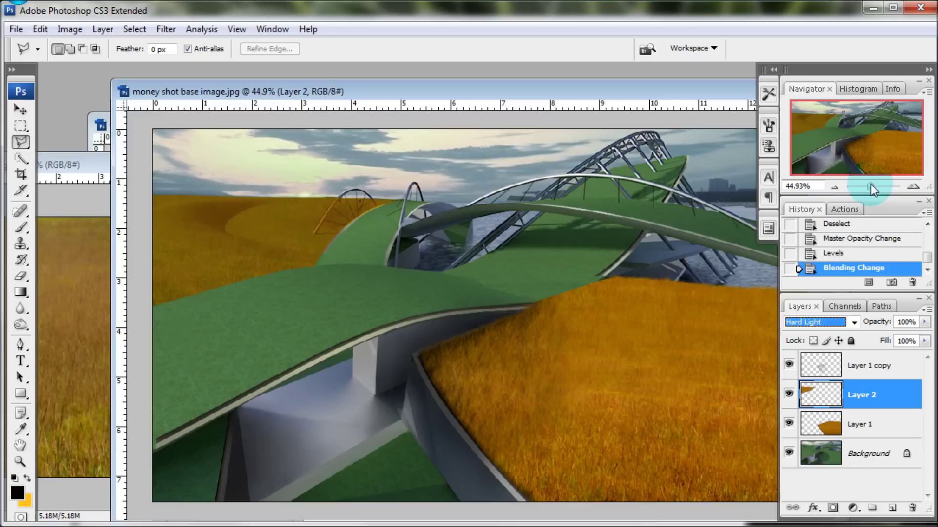
Warm Layer 2 with Hue/Saturation at Hue +6 and Saturation +26.
left_click(69, 29)
left_click(205, 166)
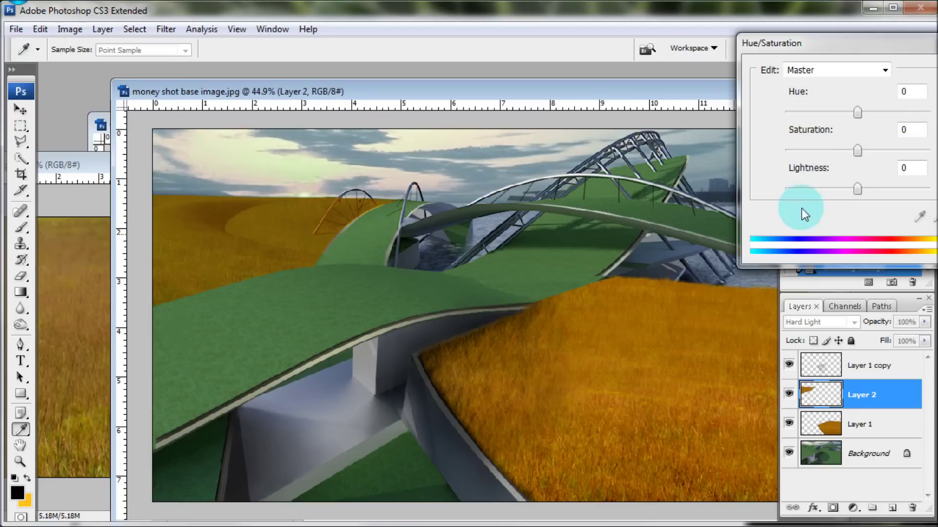
left_click_drag(860, 114, 863, 113)
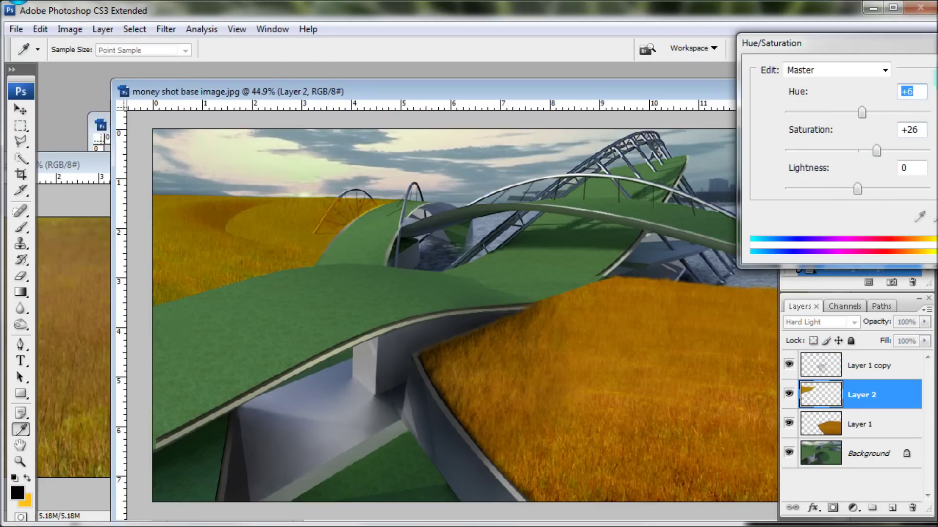
key("Return")
key("l")
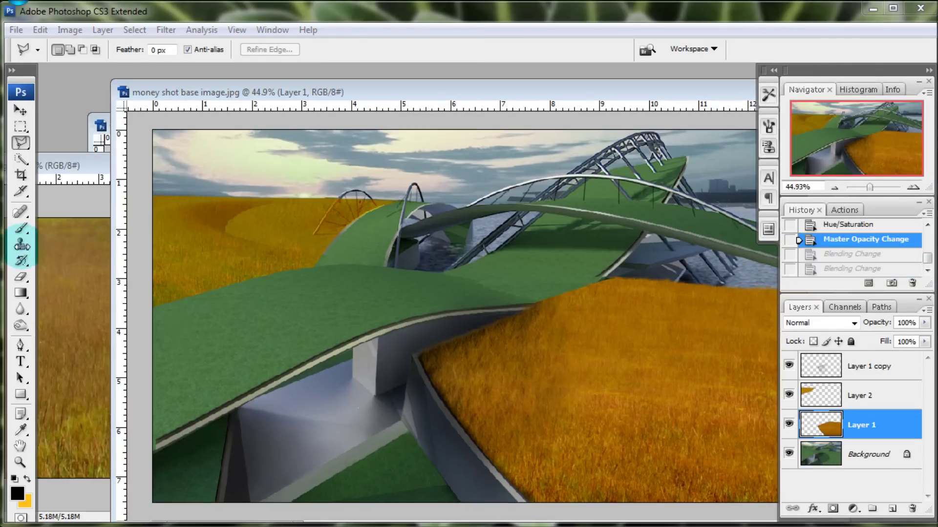
Clone golden grass over the lower-left green area and lower Layer 1's opacity to see its edges.
left_click(21, 244)
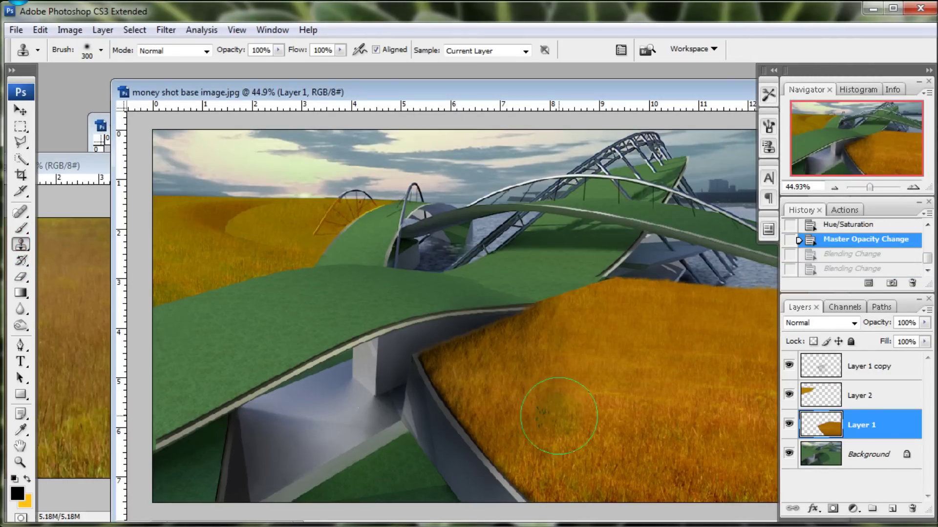
mouse_move(277, 476)
left_mouse_down()
mouse_move(190, 464)
mouse_move(210, 434)
mouse_move(187, 478)
left_mouse_up()
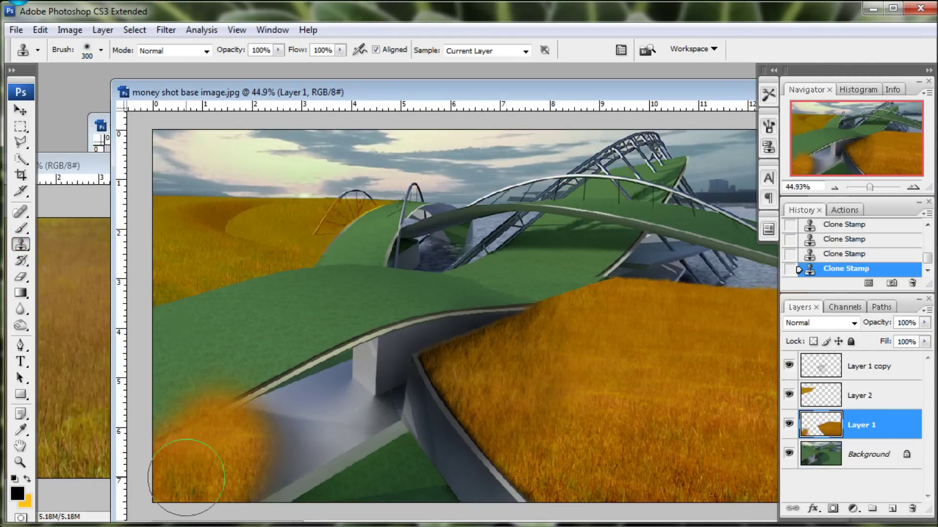
left_click_drag(869, 187, 875, 188)
left_click_drag(857, 139, 817, 160)
left_click_drag(875, 323, 758, 309)
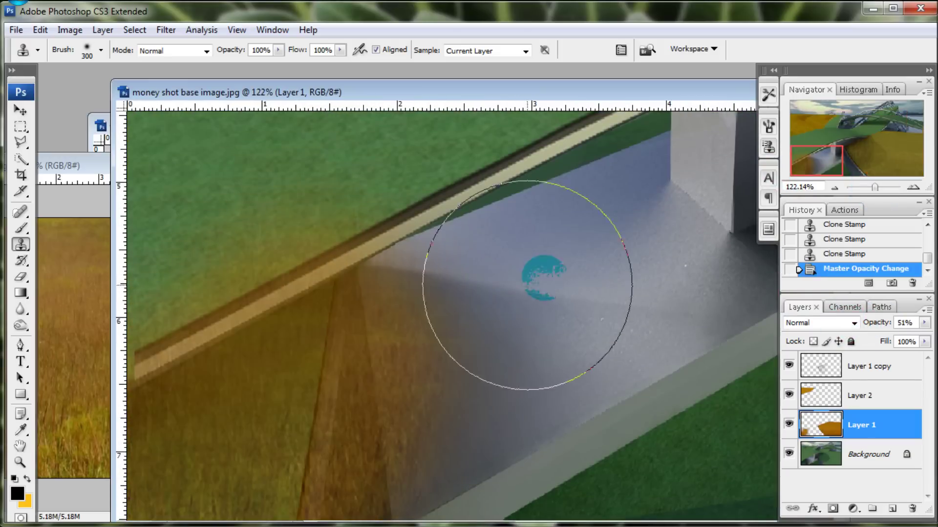
Cut away the grass spilling onto the bridge with a polygonal lasso selection.
key("l")
left_click(128, 387)
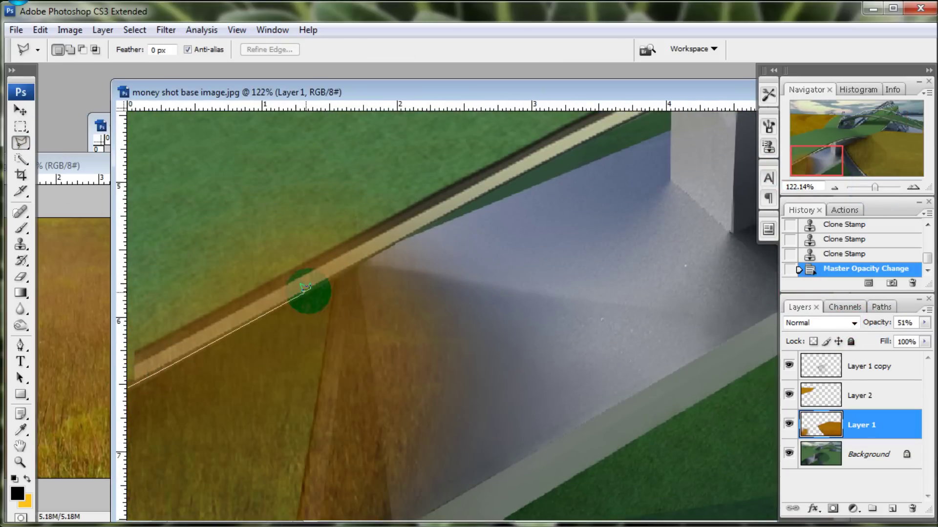
left_click(336, 279)
left_click(608, 264)
left_click(513, 142)
left_click(192, 152)
double_click(121, 188)
key("Delete")
key("ctrl+d")
scroll(293, 244, "down", 3)
Clone grass-blade edges along the field border toward the wall using a grass brush.
left_click(21, 244)
left_click(100, 54)
left_click(166, 191)
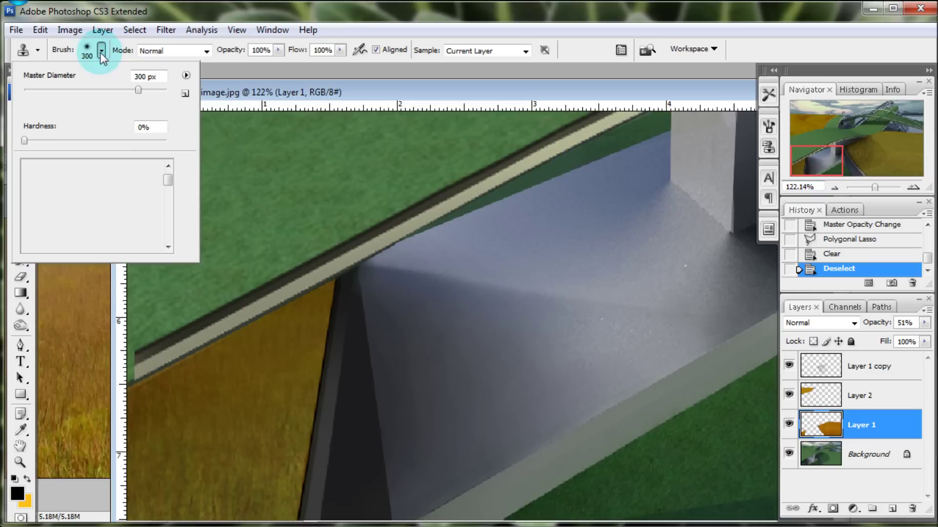
left_click(101, 50)
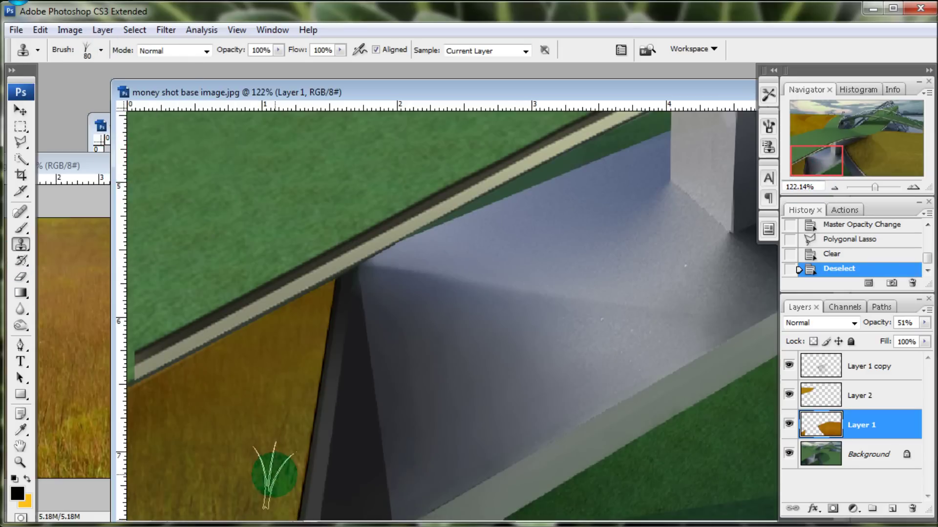
left_click(101, 51)
left_click(105, 215)
left_click(101, 50)
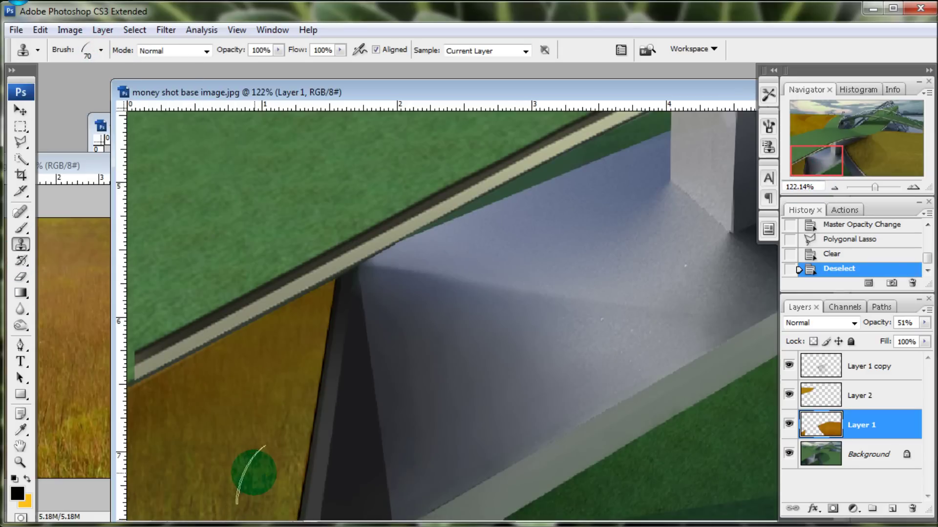
left_click_drag(295, 510, 320, 361)
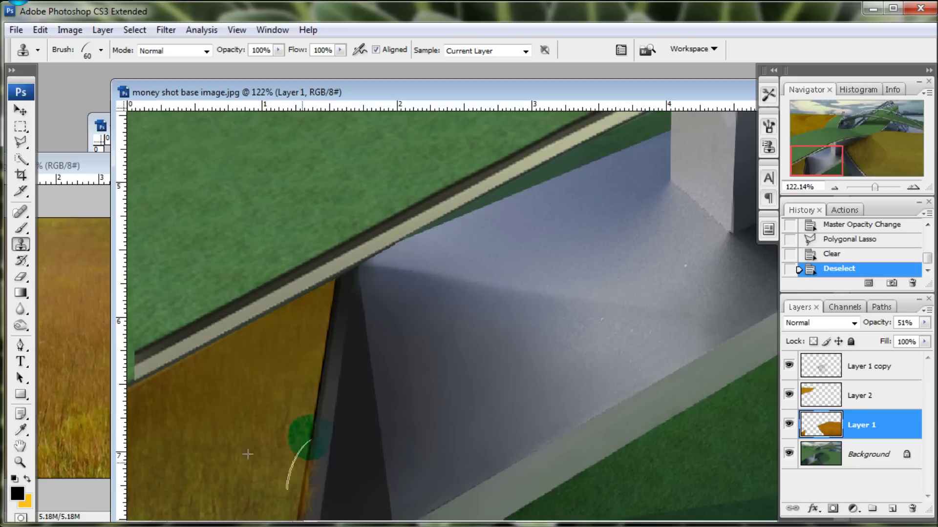
left_click_drag(315, 346, 342, 281)
Restore Layer 1's opacity to 100% and zoom out to the whole scene.
left_click(318, 350)
left_click_drag(878, 322, 918, 322)
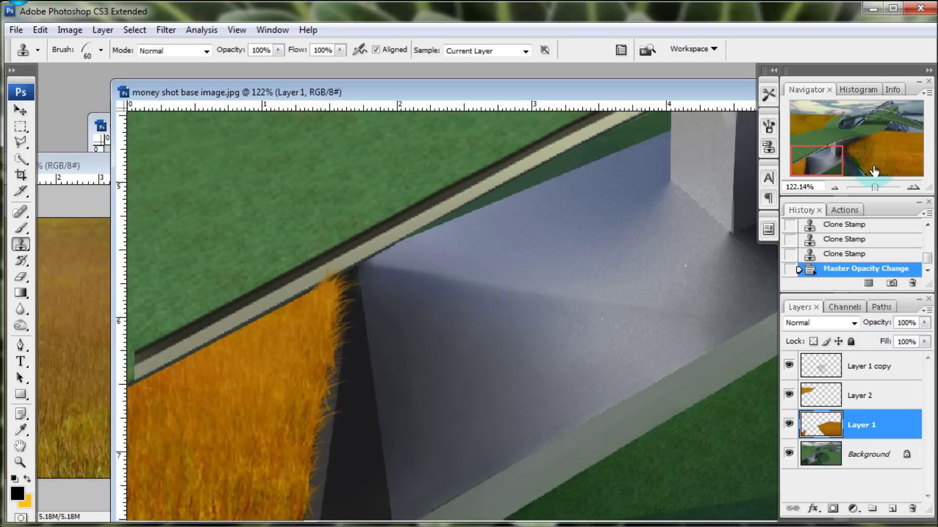
left_click_drag(875, 186, 871, 186)
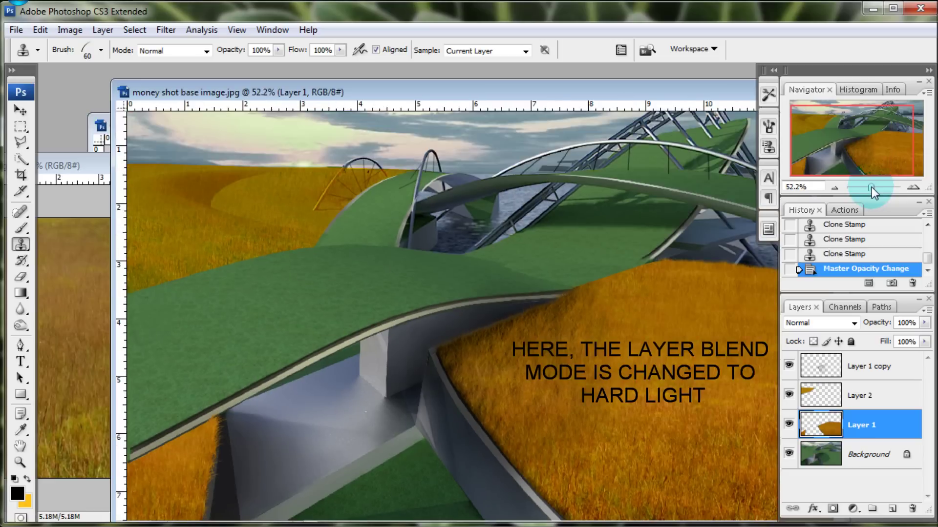
Set Layer 1 to Hard Light and burn darker patches into the lower-left field.
left_click(854, 323)
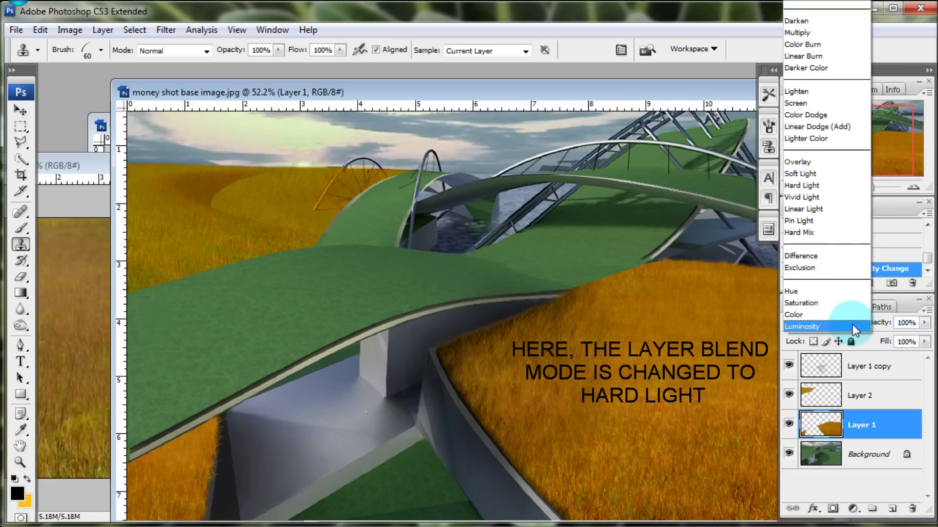
left_click(827, 185)
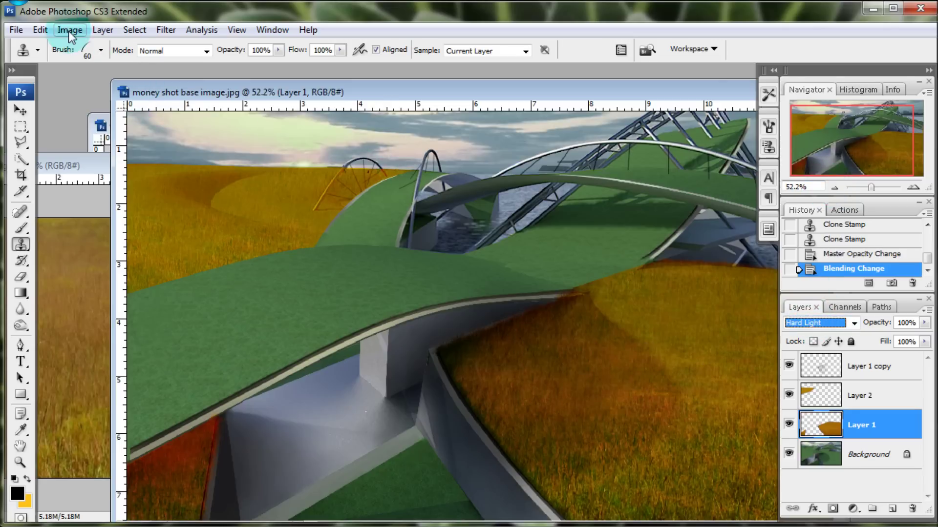
left_click(18, 326)
mouse_move(184, 419)
left_mouse_down()
mouse_move(188, 410)
mouse_move(151, 432)
left_mouse_up()
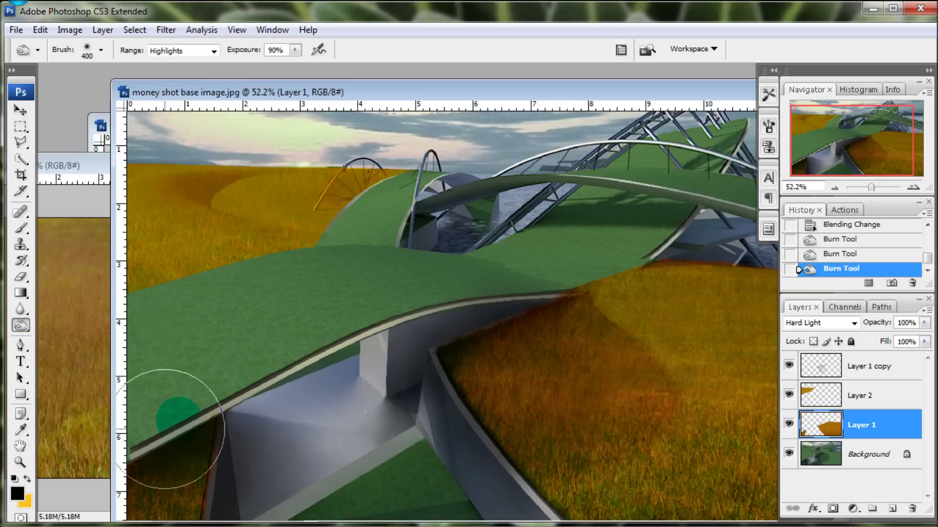
Duplicate Layer 1 as Layer 1 copy 2 and Layer 2 as Layer 2 copy.
right_click(874, 424)
left_click(917, 126)
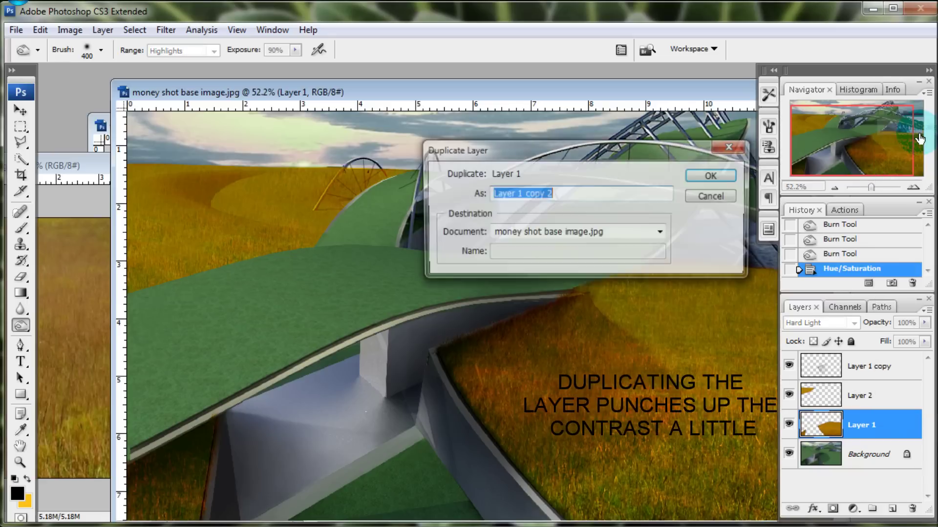
left_click(725, 179)
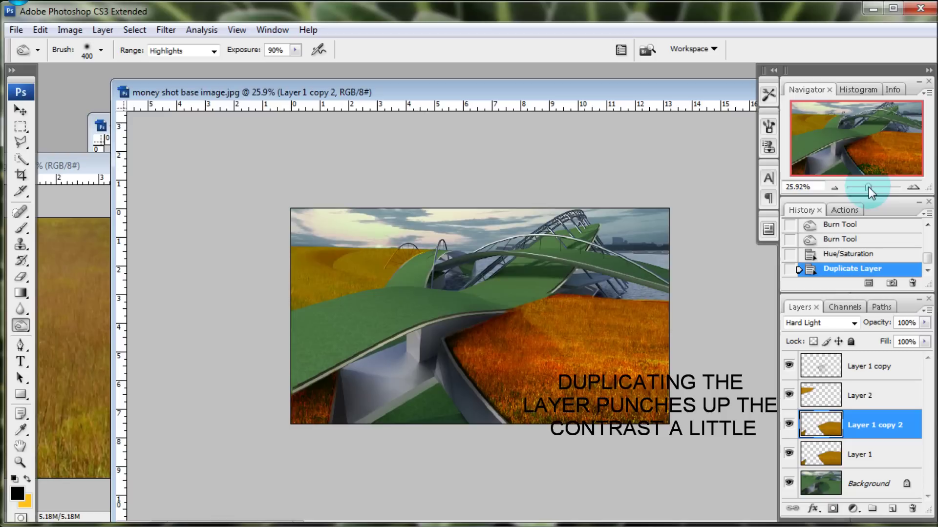
left_click_drag(872, 187, 869, 187)
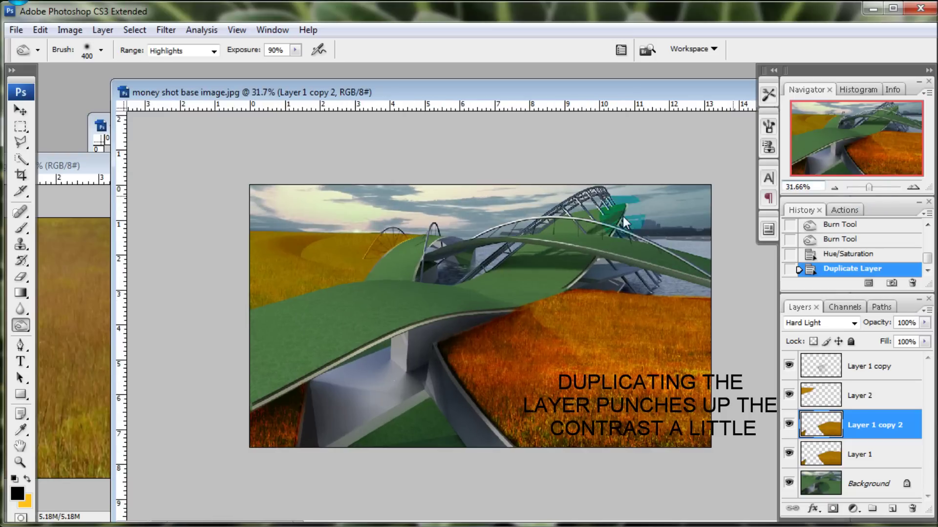
left_click(20, 109)
right_click(308, 275)
left_click(333, 283)
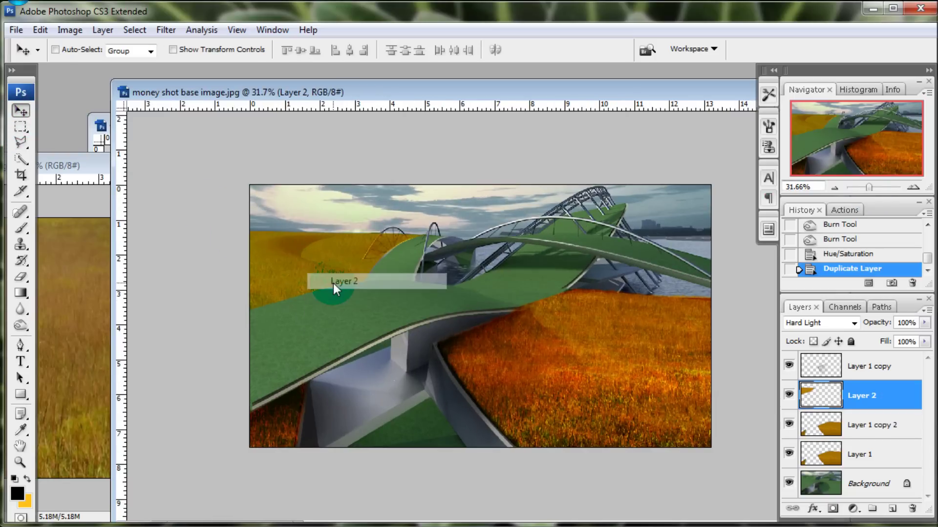
right_click(851, 397)
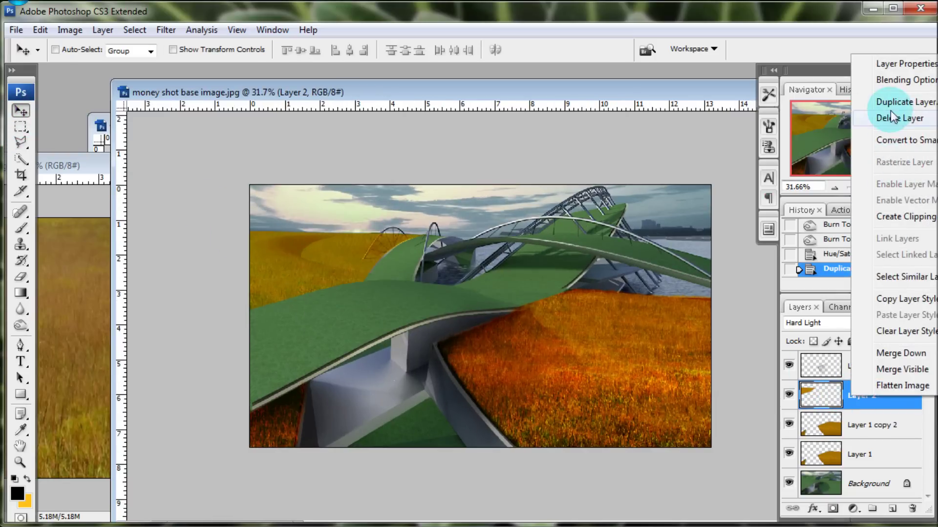
left_click(891, 103)
left_click(702, 175)
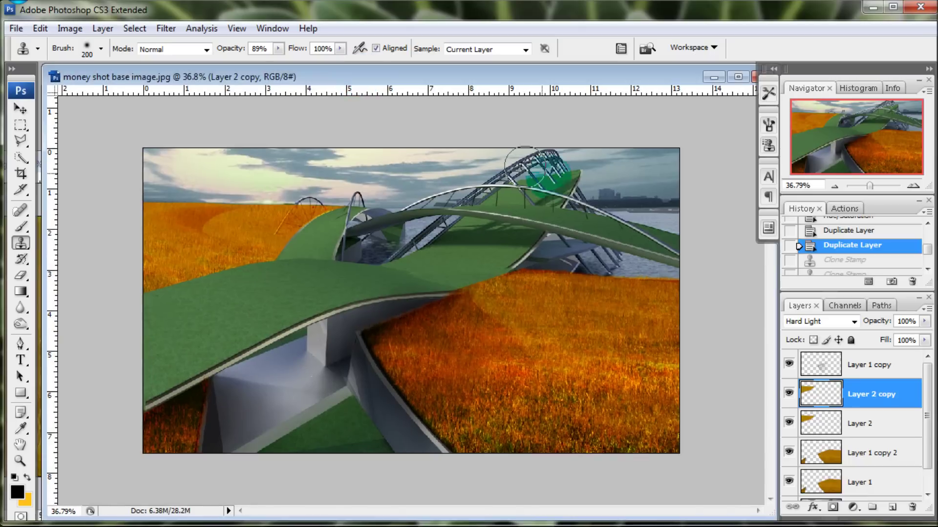
Merge Layer 2 copy into Layer 2 and Layer 1 copy 2 into Layer 1.
left_click(879, 406)
key("ctrl+e")
right_click(879, 421)
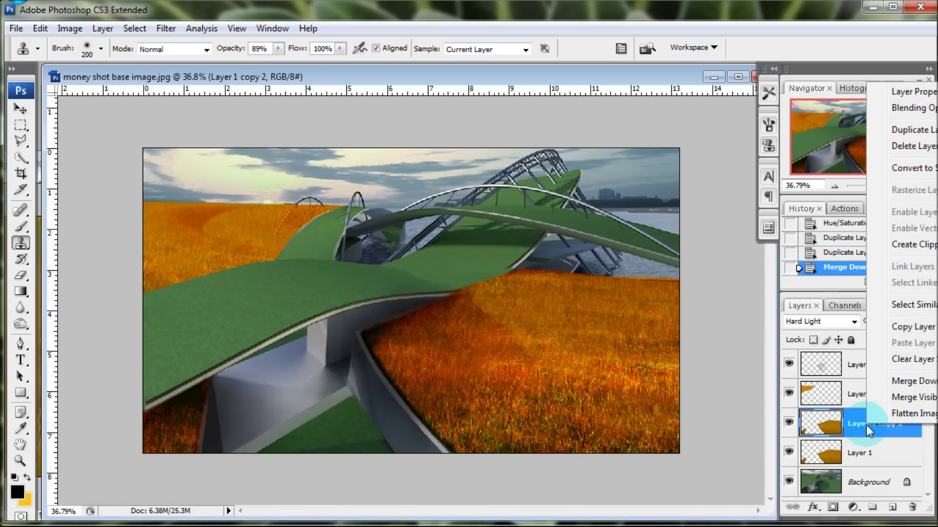
left_click(901, 380)
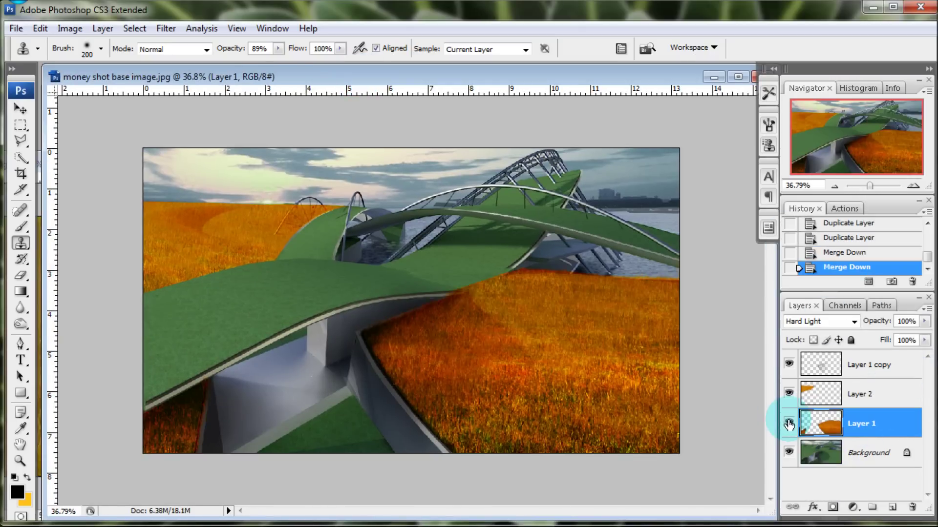
Set Layer 1's blend mode back to Normal and zoom in on the bridge and fields.
left_click(850, 321)
left_click(821, 209)
left_click_drag(869, 186, 872, 186)
left_click_drag(850, 128, 872, 132)
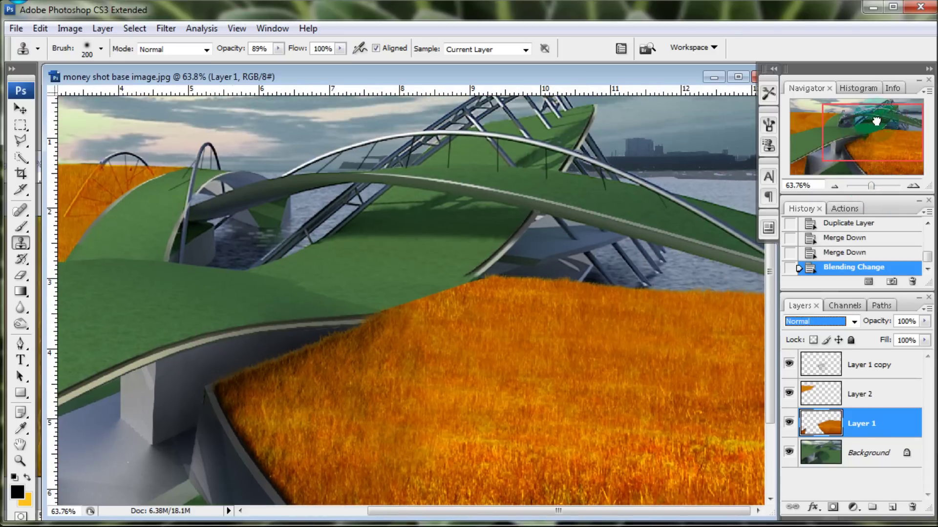
Clone orange grass across the upper deck and lower its opacity to see the deck beneath.
left_click_drag(752, 210, 708, 245)
left_click_drag(733, 186, 674, 225)
mouse_move(752, 235)
left_mouse_down()
mouse_move(589, 193)
mouse_move(293, 171)
left_mouse_up()
left_click_drag(239, 48, 215, 48)
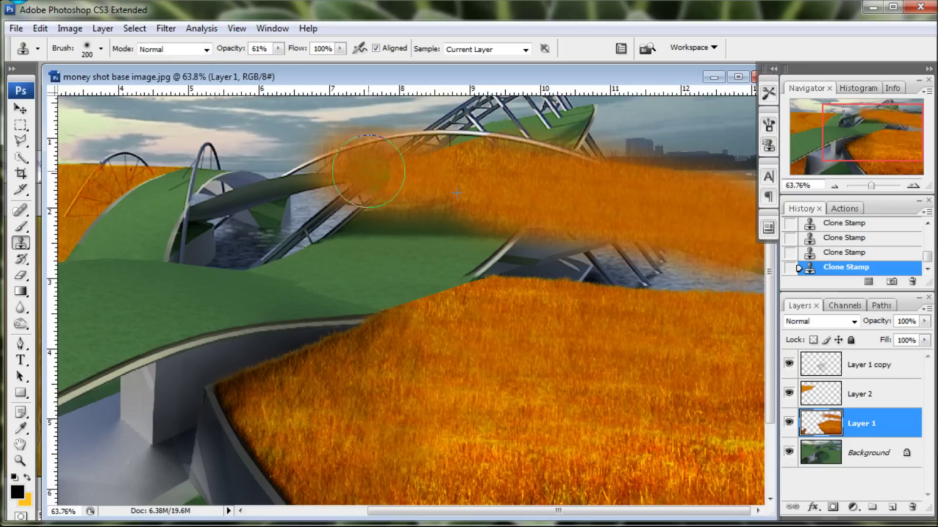
left_click_drag(873, 186, 875, 185)
left_click_drag(875, 321, 854, 321)
Delete the grass spilling past the deck's lower edge with a polygonal selection.
key("l")
left_click(65, 305)
left_click(183, 303)
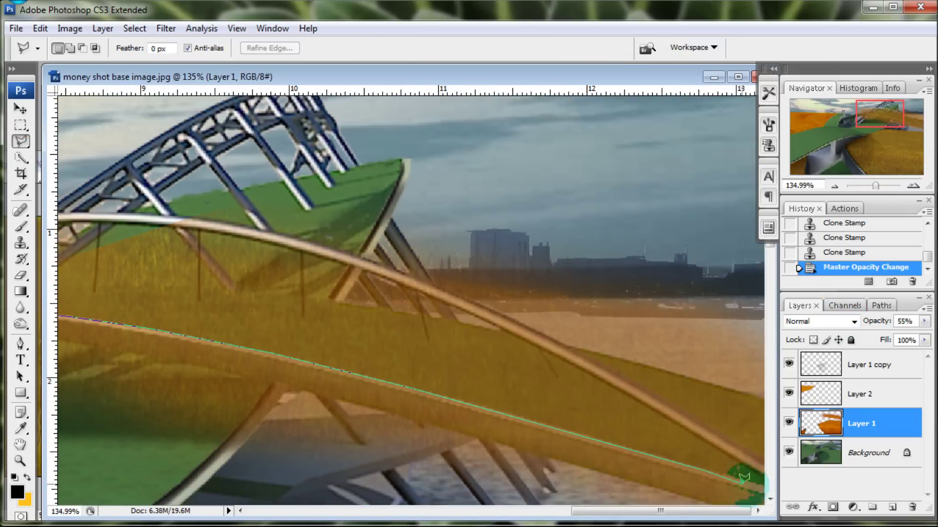
left_click(767, 415)
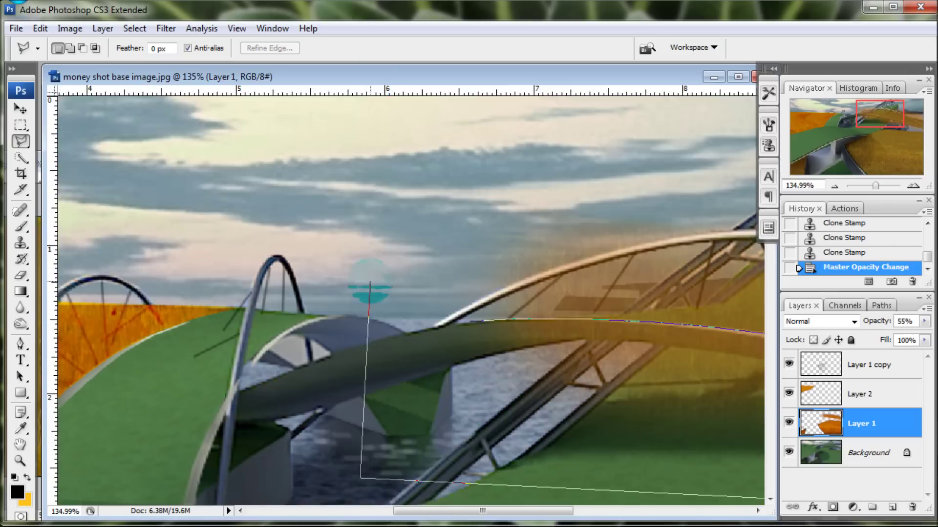
double_click(368, 313)
key("Delete")
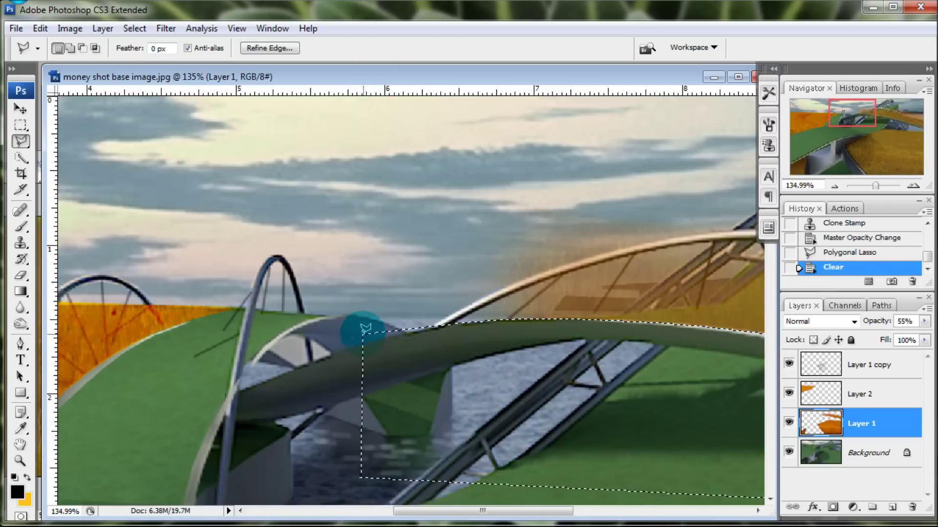
left_click_drag(879, 113, 872, 111)
left_click_drag(875, 186, 880, 186)
left_click(83, 273)
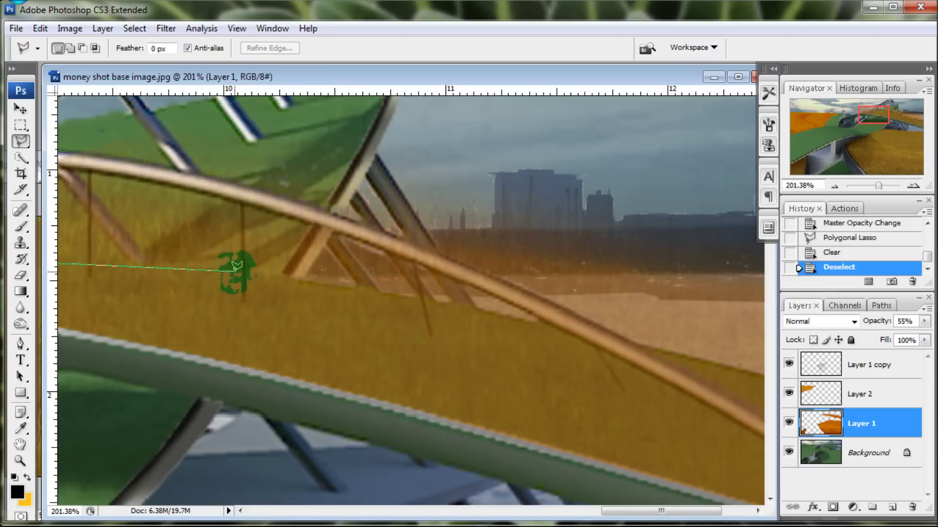
Trim the overflowing grass above the deck edge and arch, then restore full opacity.
left_click(240, 272)
left_click(542, 321)
left_click(757, 470)
key("BackSpace")
left_click(775, 325)
left_click(699, 257)
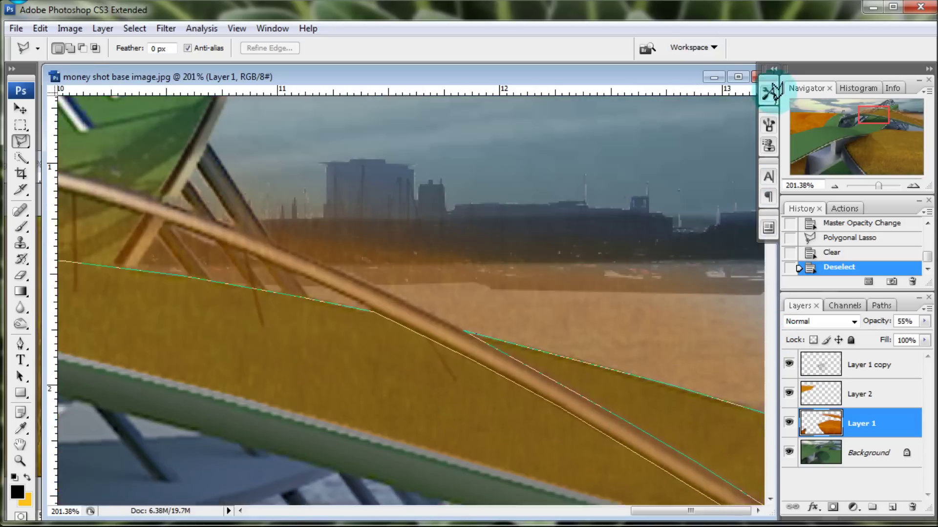
left_click(446, 115)
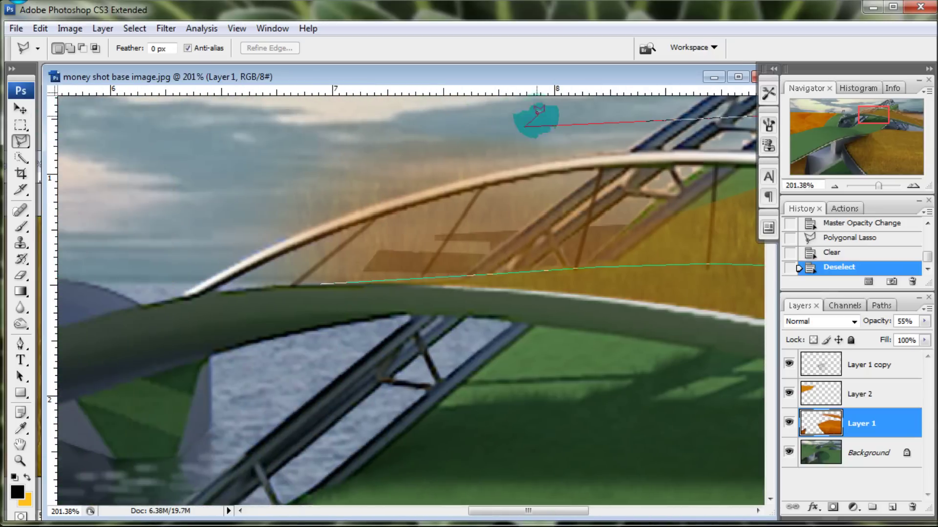
left_click(247, 171)
left_click(144, 236)
left_click(152, 330)
double_click(246, 359)
key("Delete")
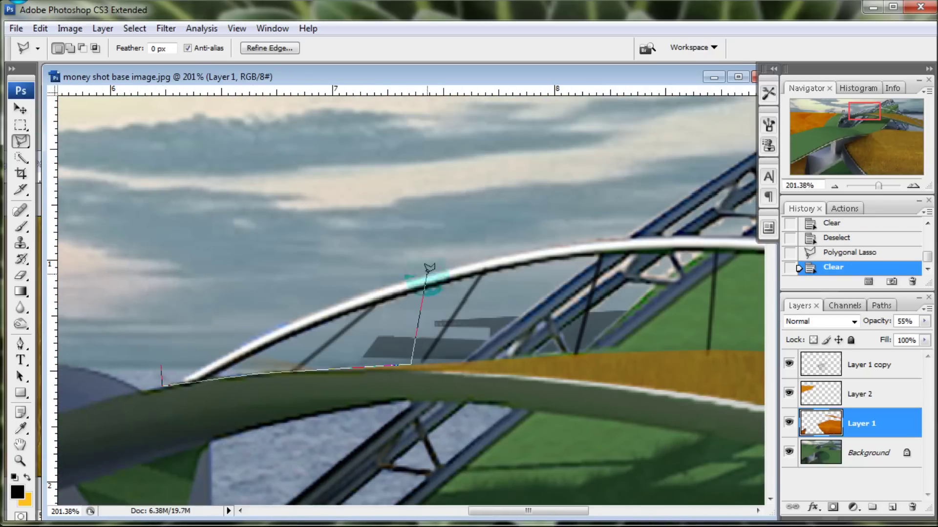
key("ctrl+d")
key("0")
Clone ragged grass-blade tips along the deck's top edge at 100% strength.
left_click_drag(878, 185, 881, 185)
left_click(23, 249)
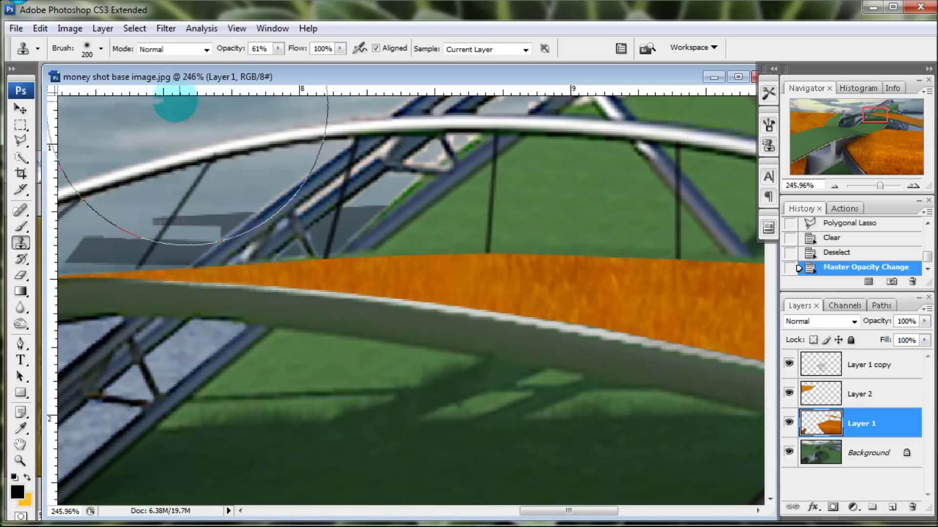
left_click(101, 48)
scroll(167, 185, "down", 3)
left_click(101, 48)
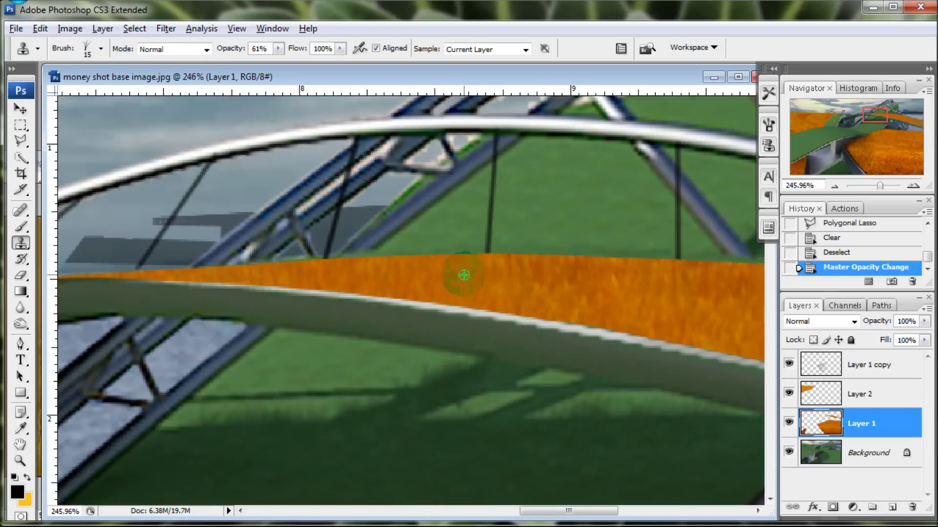
left_click_drag(458, 263, 429, 239)
key("0")
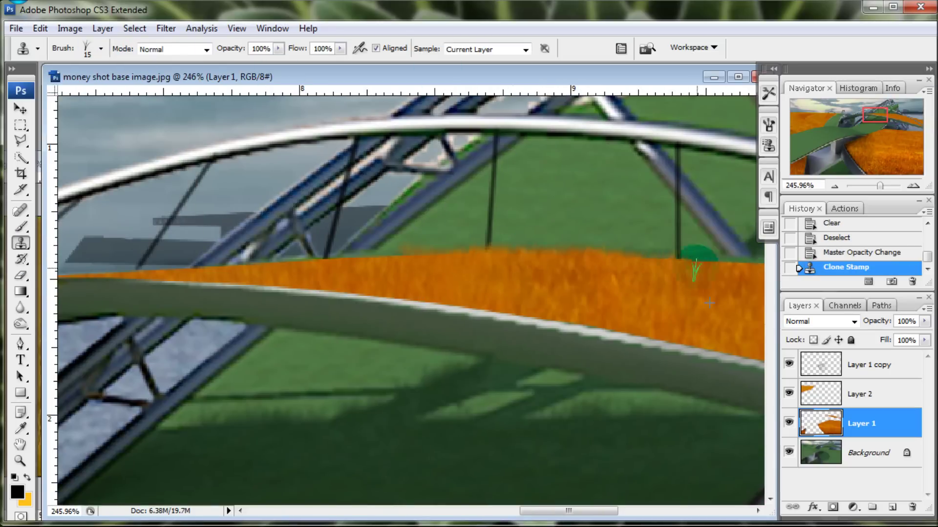
left_click_drag(616, 260, 620, 266)
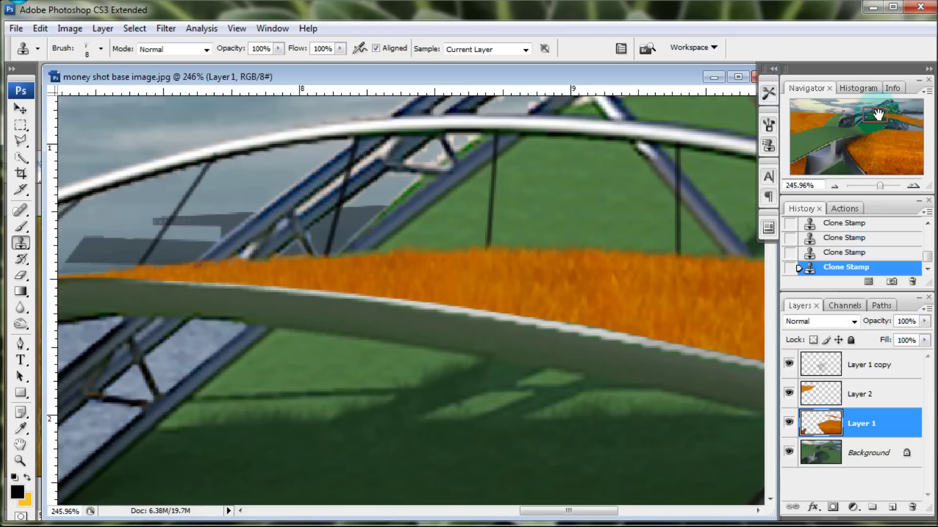
Delete stray grass at the deck's right end and zoom out to the finished deck.
left_click_drag(861, 127, 879, 127)
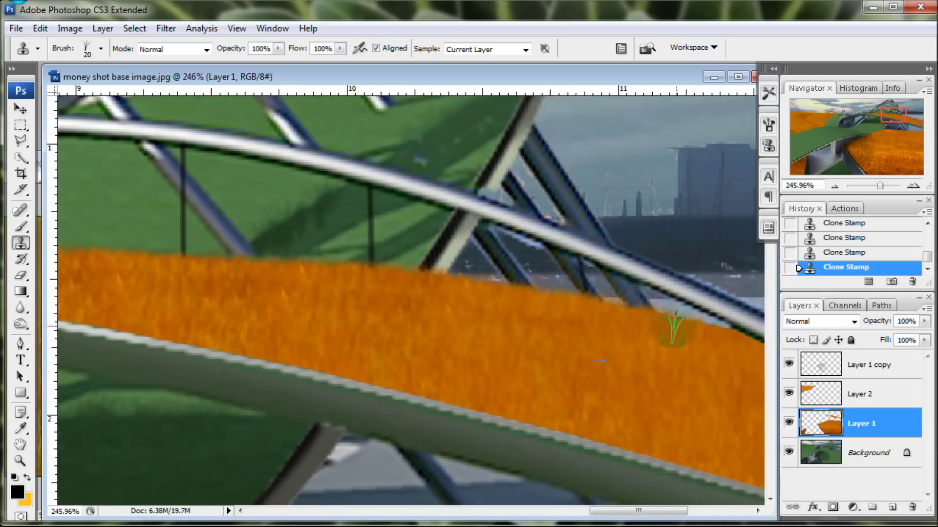
left_click_drag(894, 115, 910, 121)
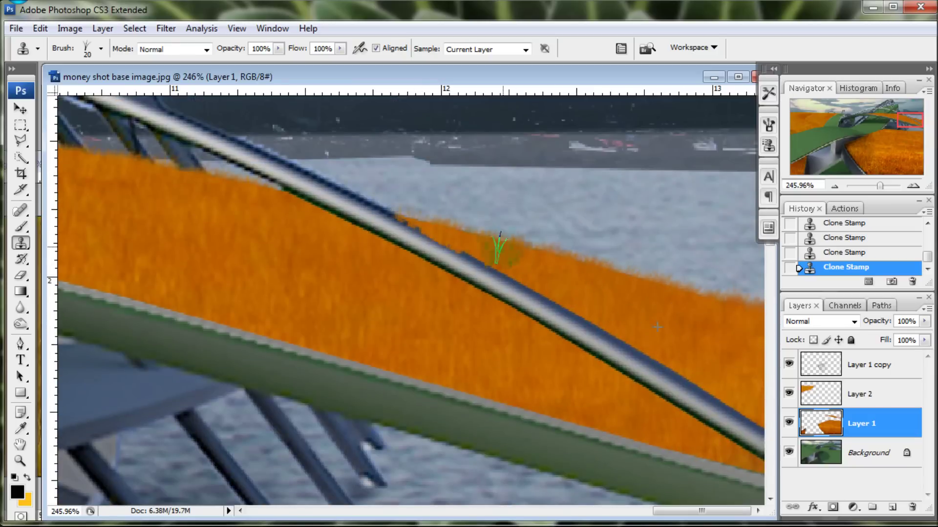
key("l")
left_click(330, 196)
key("Delete")
key("ctrl+d")
left_click_drag(880, 186, 872, 186)
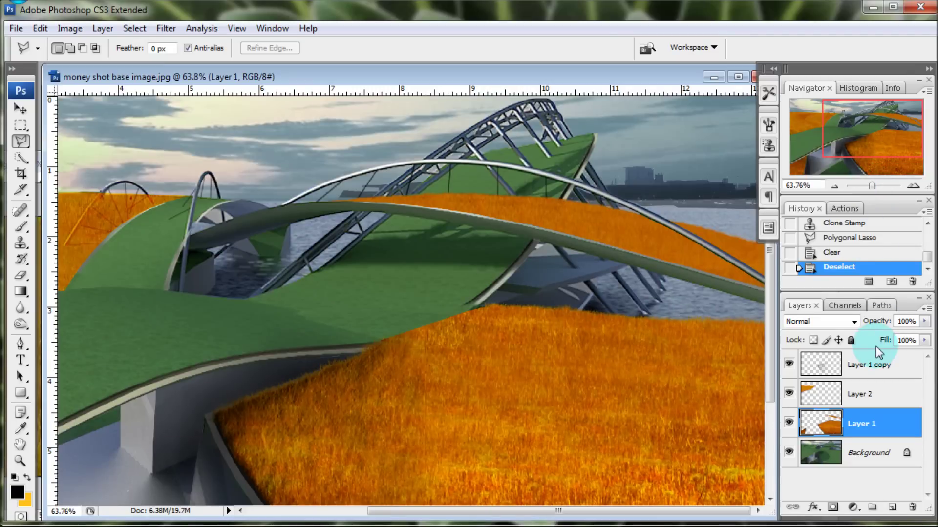
Set Layer 1 to Hard Light and copy the upper arch grass strip onto its own layer.
left_click(853, 322)
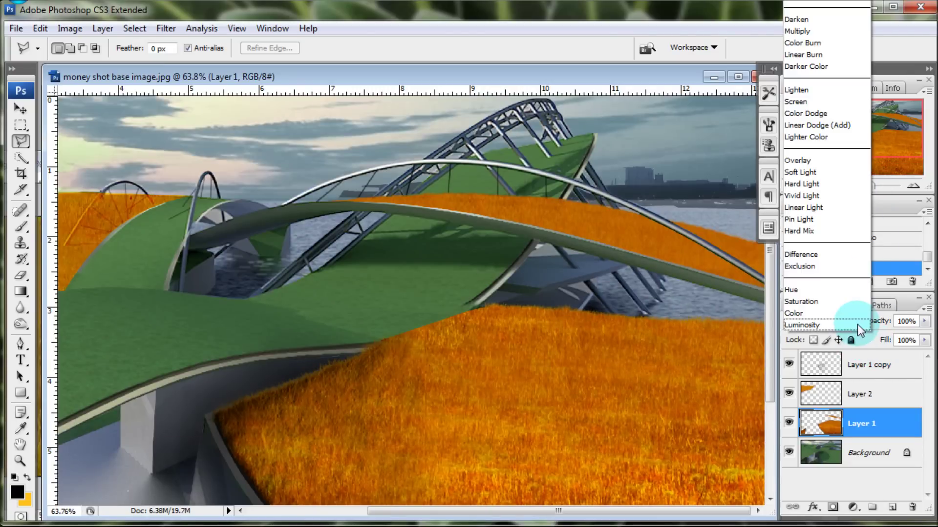
left_click(815, 183)
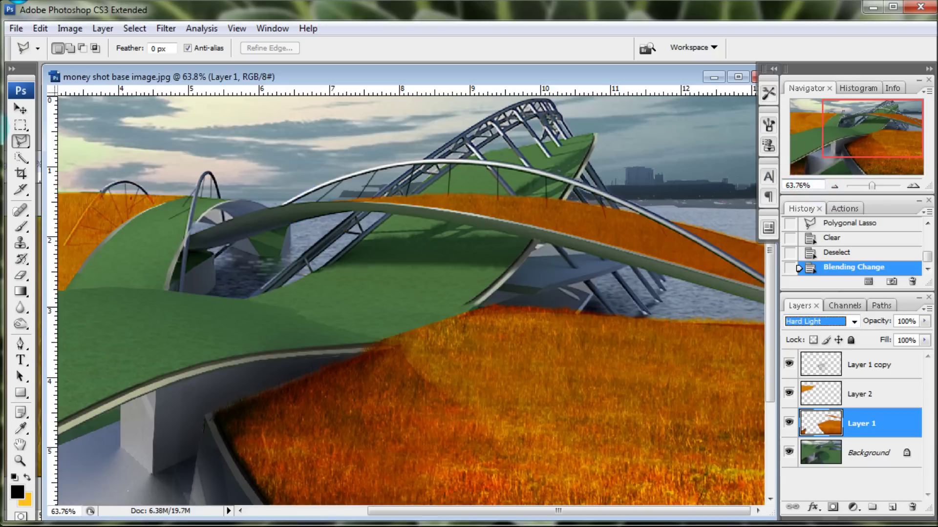
left_click(811, 313)
left_click(782, 219)
left_click(620, 181)
left_click(429, 175)
left_click(301, 191)
double_click(300, 190)
right_click(502, 198)
left_click(564, 318)
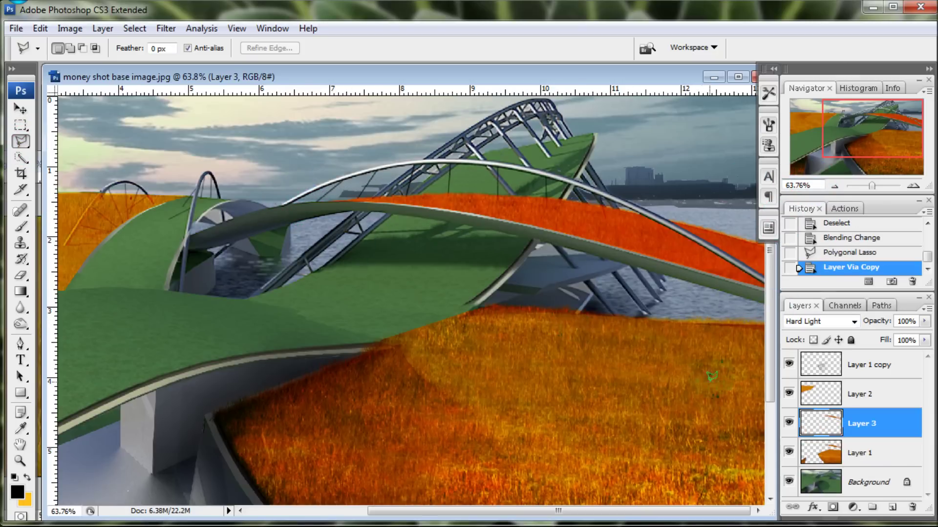
Recolour the strip with Hue/Saturation at Hue +20 and higher saturation.
left_click(68, 30)
mouse_move(38, 65)
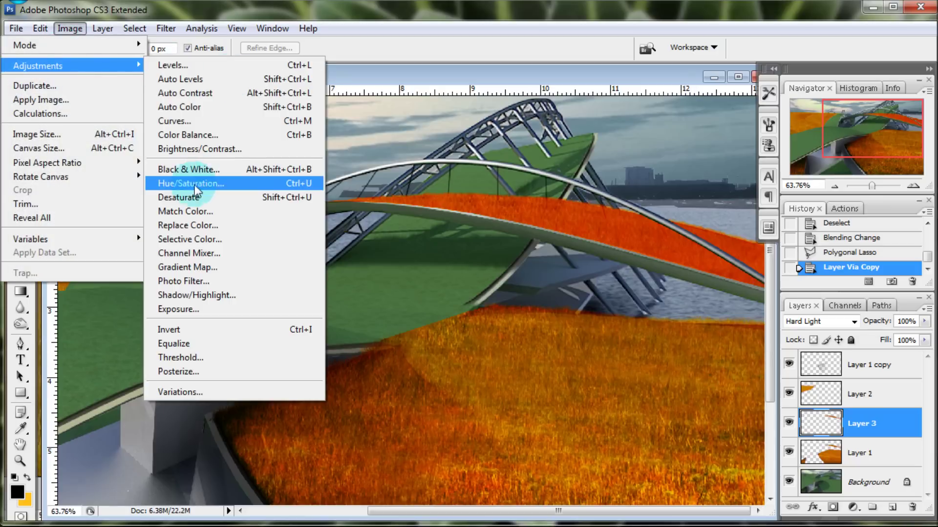
left_click(195, 180)
left_click_drag(857, 112, 871, 112)
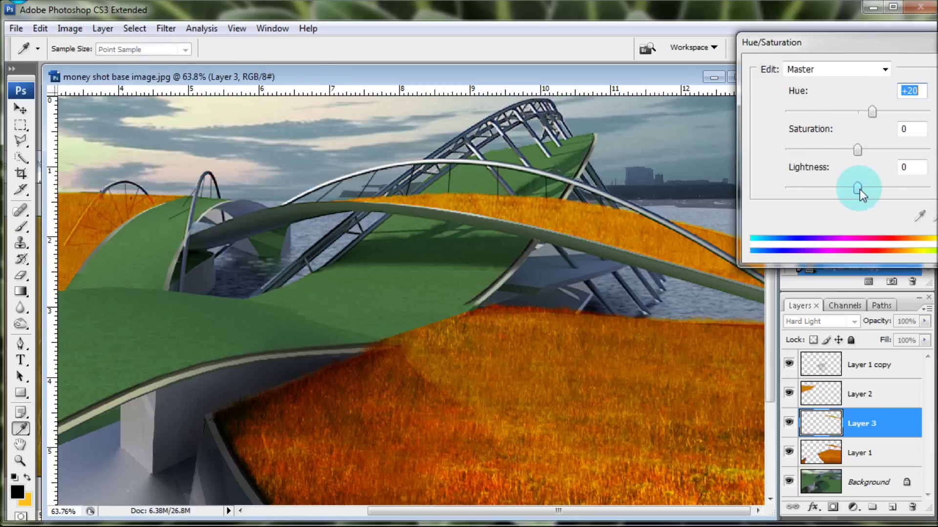
left_click_drag(860, 150, 872, 150)
key("Return")
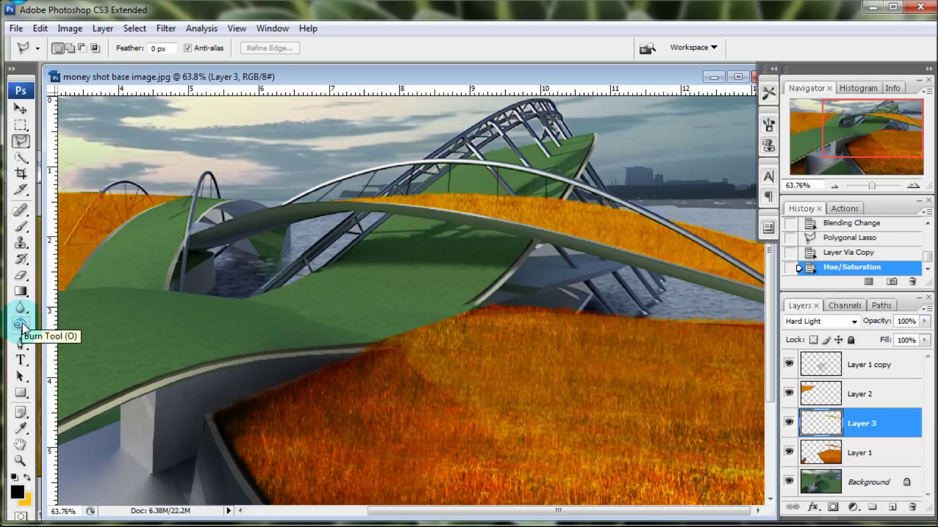
Merge the arch strip into Layer 1 and burn shadows into the grass.
left_click(21, 325)
right_click(870, 423)
left_click(895, 394)
left_click(789, 423)
mouse_move(728, 257)
left_mouse_down()
mouse_move(625, 274)
mouse_move(553, 268)
left_mouse_up()
key("bracketleft")
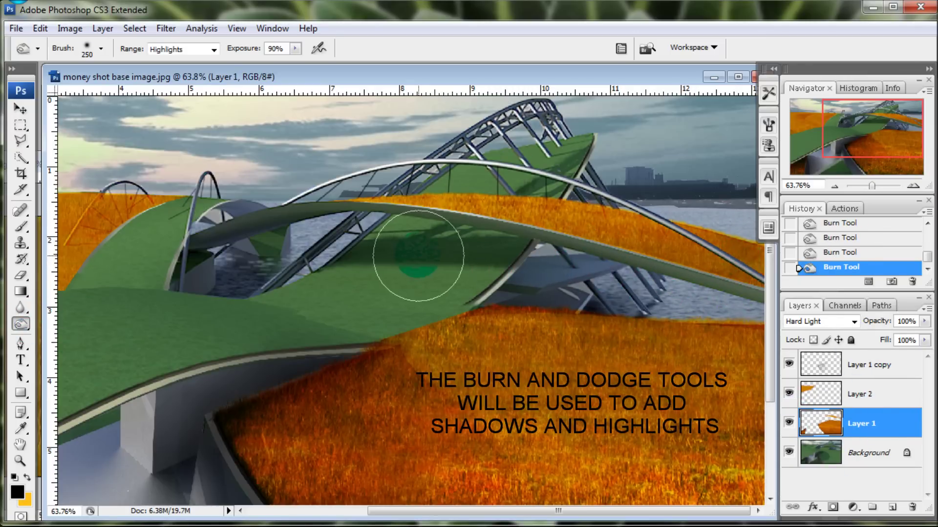
Dodge highlights into the grass along the upper arch.
left_click_drag(22, 323, 73, 324)
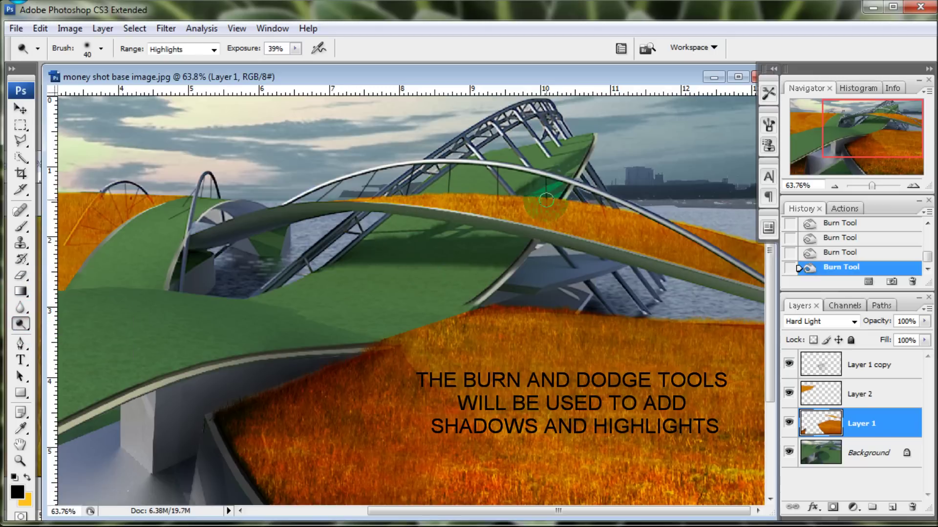
left_click_drag(566, 195, 422, 194)
left_click_drag(510, 192, 363, 195)
left_click_drag(572, 198, 642, 206)
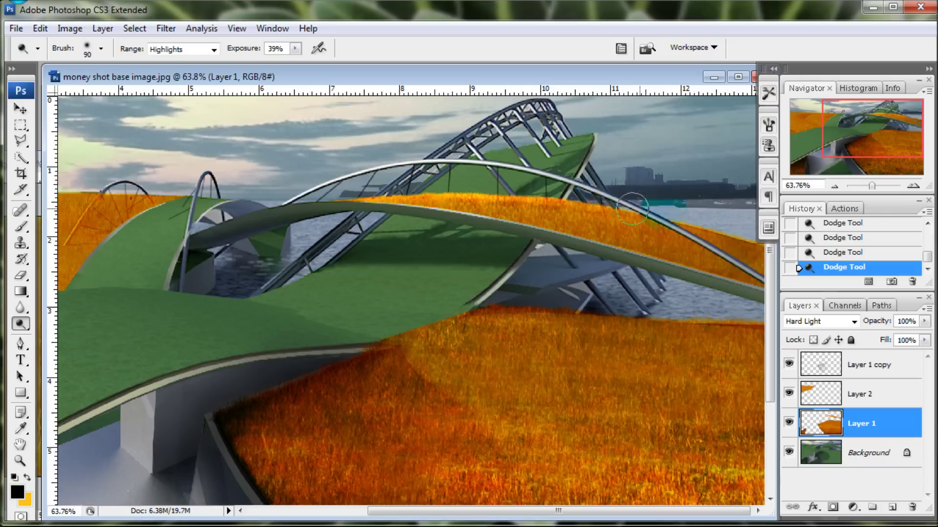
left_click_drag(873, 187, 870, 187)
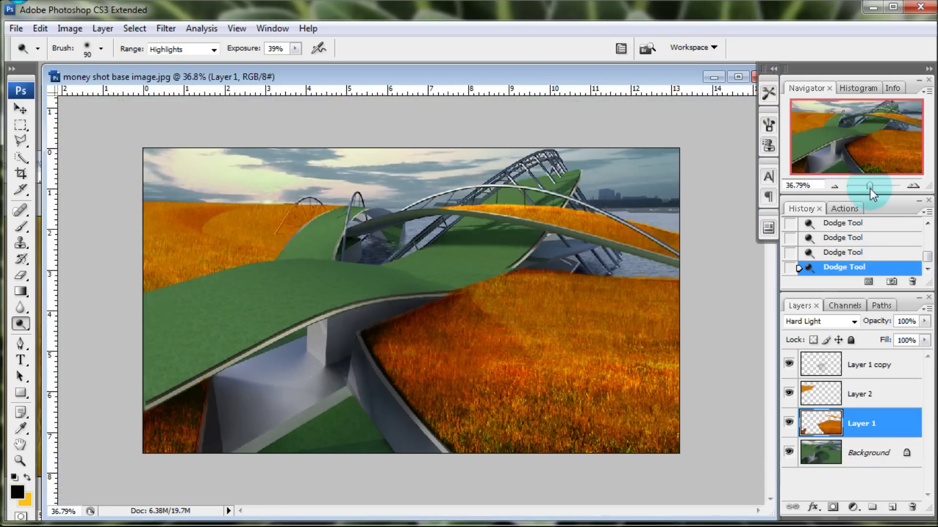
Burn the field's right edge near the bridge darker.
right_click(20, 324)
left_click(49, 334)
left_click(687, 288)
mouse_move(686, 289)
left_mouse_down()
mouse_move(630, 251)
mouse_move(730, 295)
left_mouse_up()
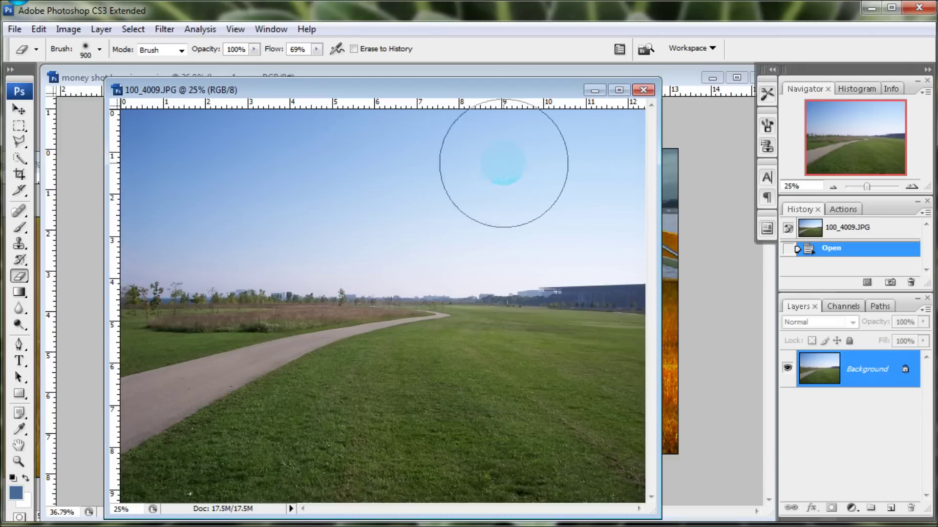
left_click(19, 243)
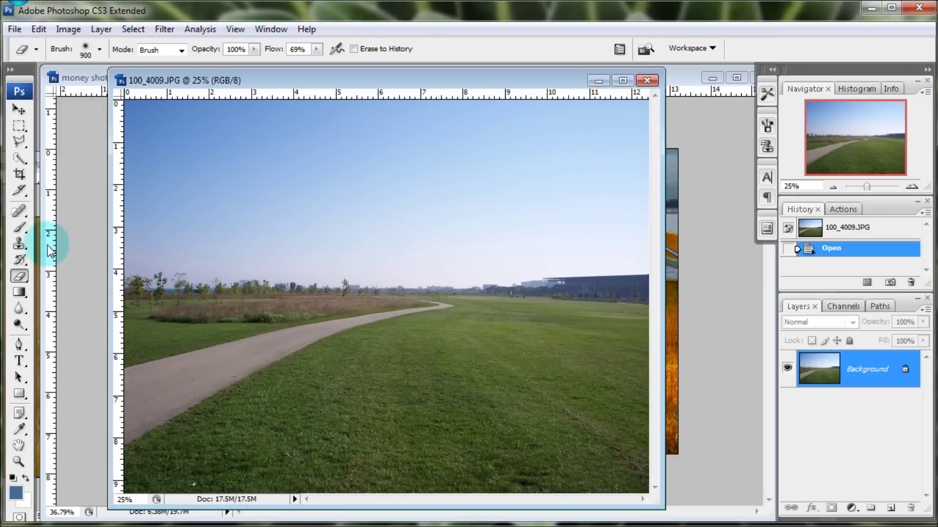
Clone grass over the footpath with a 200-pixel soft round brush at 57% opacity.
left_click(439, 404, "alt")
left_click(99, 49)
left_click(133, 207)
left_click(461, 412)
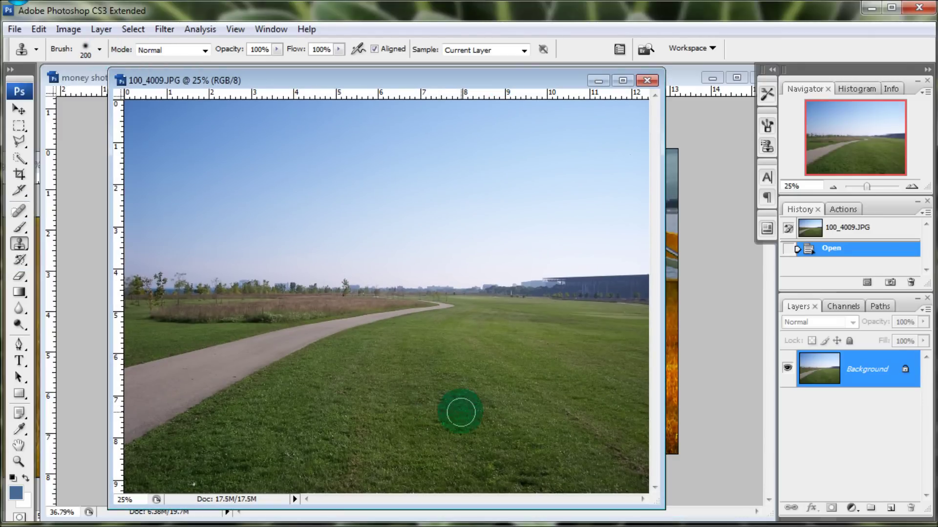
mouse_move(461, 412)
left_mouse_down()
mouse_move(126, 415)
mouse_move(436, 356)
mouse_move(618, 341)
left_mouse_up()
left_click(430, 377, "alt")
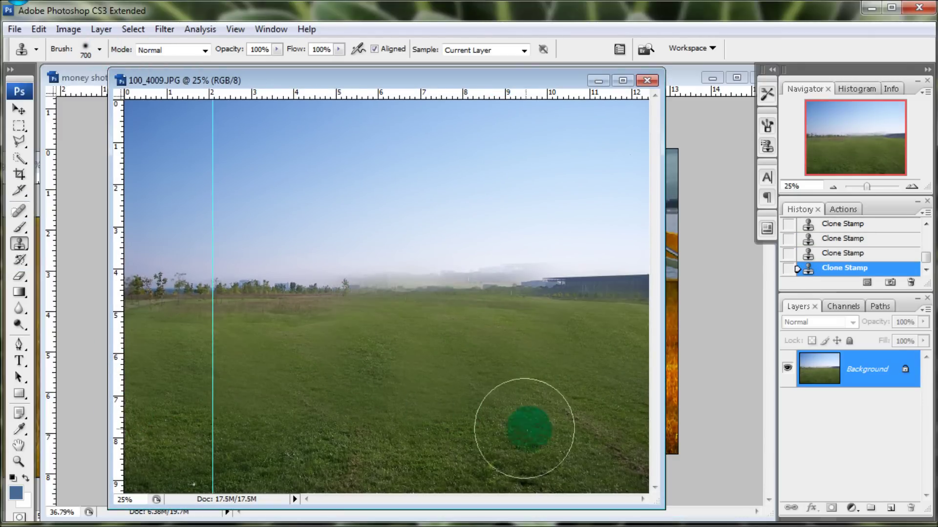
type("57")
key("Return")
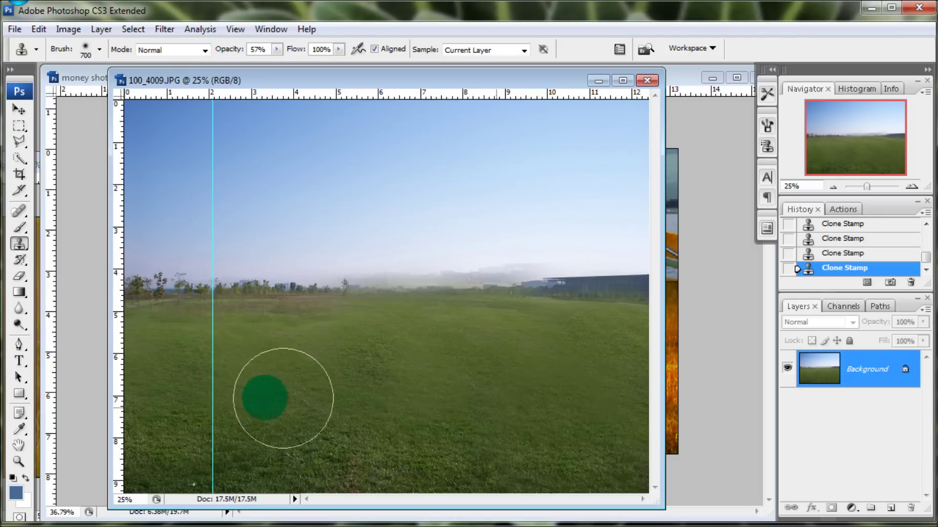
Remove the vertical guide and clone more grass to even out the field.
left_click(18, 109)
left_click_drag(213, 154, 18, 287)
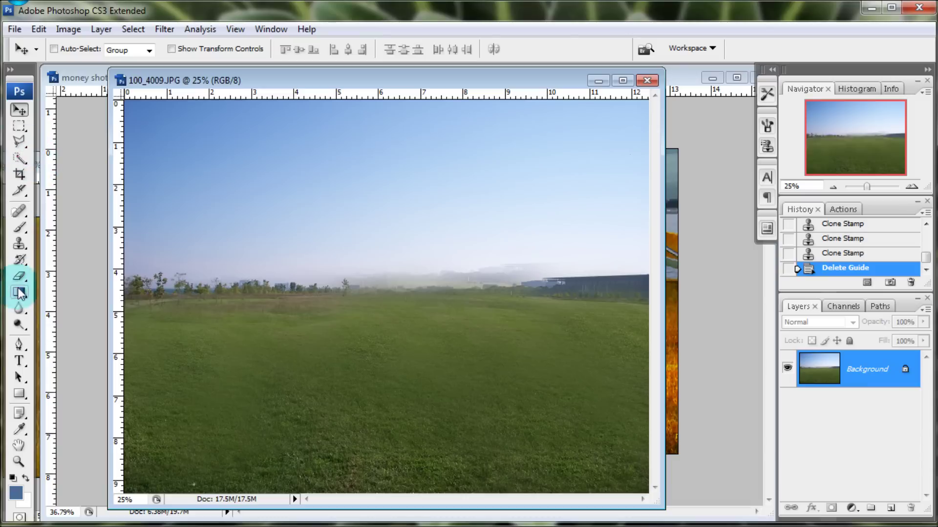
key("s")
left_click(205, 431)
left_click(480, 461)
left_click(419, 365)
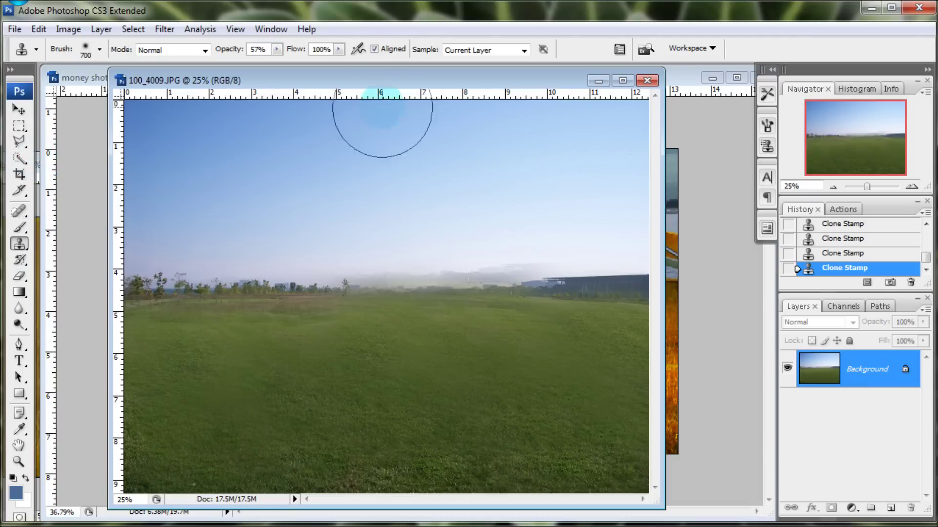
Drag the grass selection into the render and position it as Layer 3.
left_click_drag(385, 81, 497, 78)
key("m")
left_click_drag(239, 320, 672, 474)
key("v")
mouse_move(293, 210)
left_mouse_down()
mouse_move(185, 325)
mouse_move(426, 335)
left_mouse_up()
Free Transform the grass layer to 57.9% and rotate it -3.8°.
key("ctrl+t")
left_click_drag(63, 478, 389, 362)
mouse_move(538, 317)
left_mouse_down()
mouse_move(482, 297)
mouse_move(505, 328)
mouse_move(573, 321)
left_mouse_up()
key("Return")
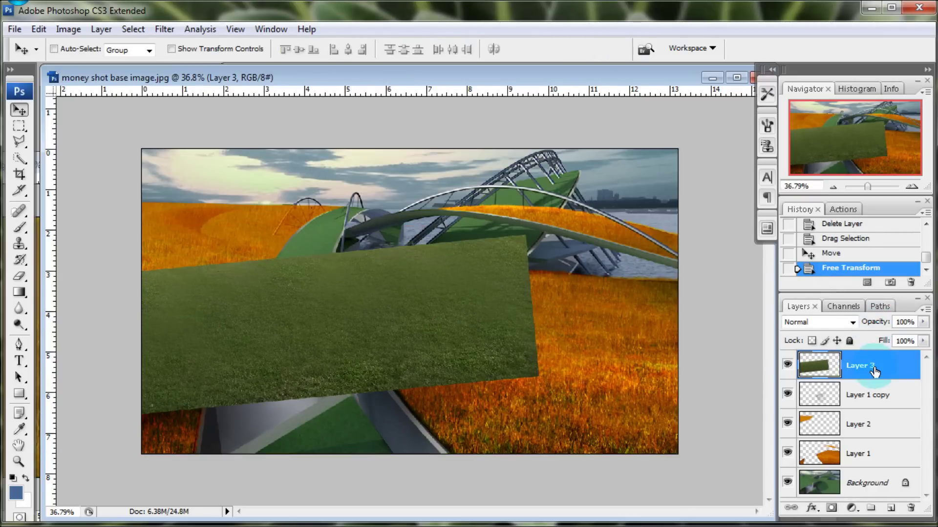
Clone Layer 3 grass over the orange field near the bridge and upper arches.
left_click(25, 247)
left_click(226, 320, "alt")
left_click_drag(430, 273, 502, 234)
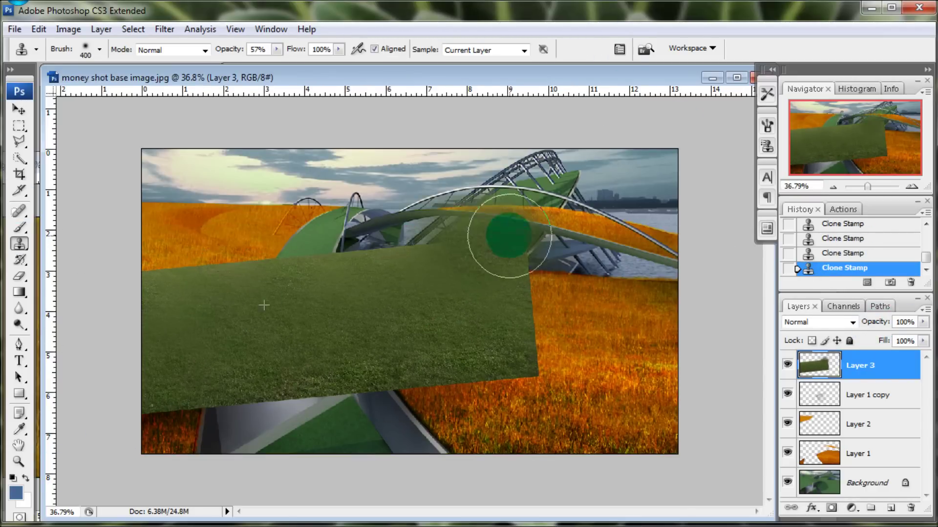
mouse_move(469, 268)
left_mouse_down()
mouse_move(468, 244)
mouse_move(516, 210)
left_mouse_up()
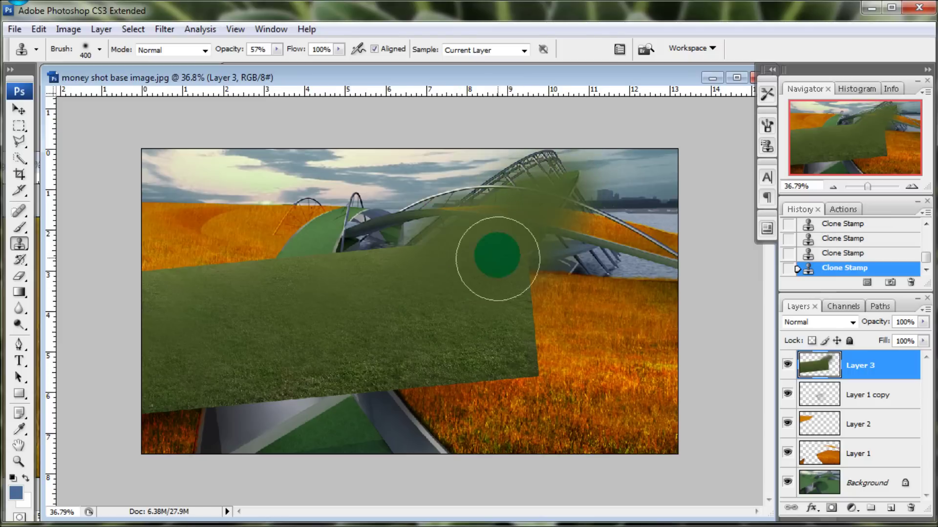
Blend Layer 3 in Overlay and zoom in on the lower-left bridge surface.
left_click(835, 166)
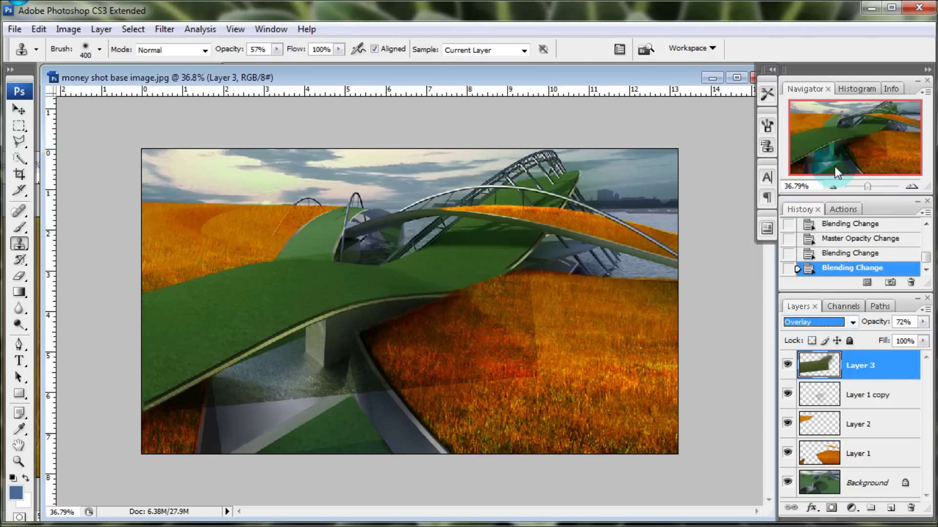
key("ctrl+e")
left_click_drag(857, 186, 871, 186)
left_click_drag(855, 138, 789, 158)
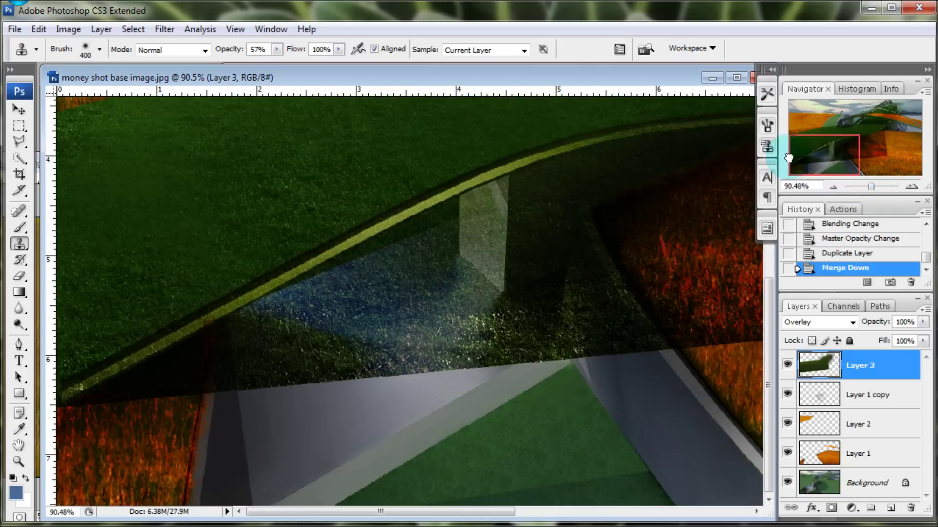
Outline and delete the stray grass outside the green bridge surface.
left_click(19, 143)
left_click(59, 385)
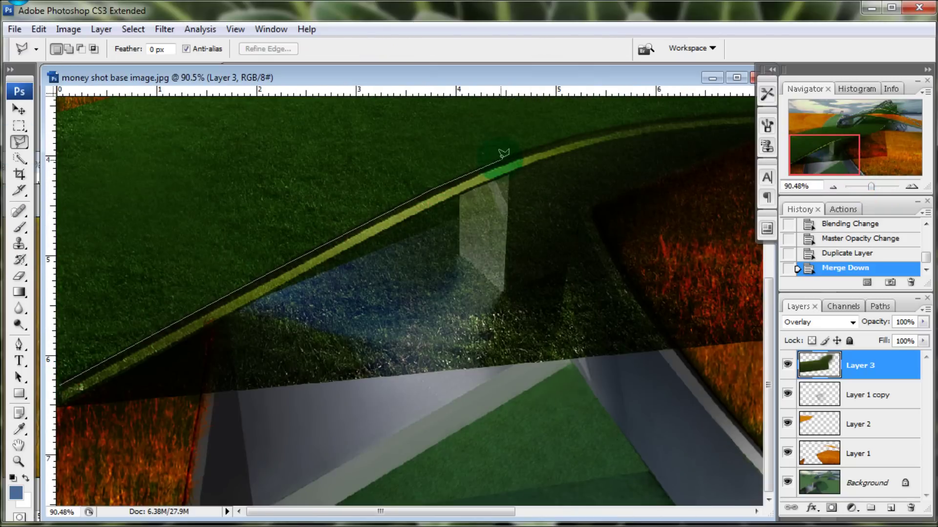
left_click_drag(741, 102, 497, 109)
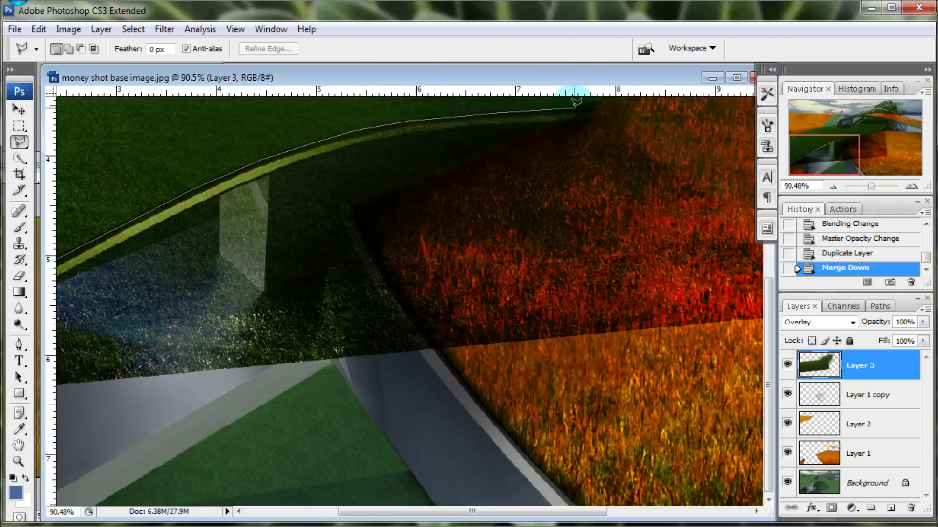
scroll(576, 101, "up", 3)
left_click(745, 242)
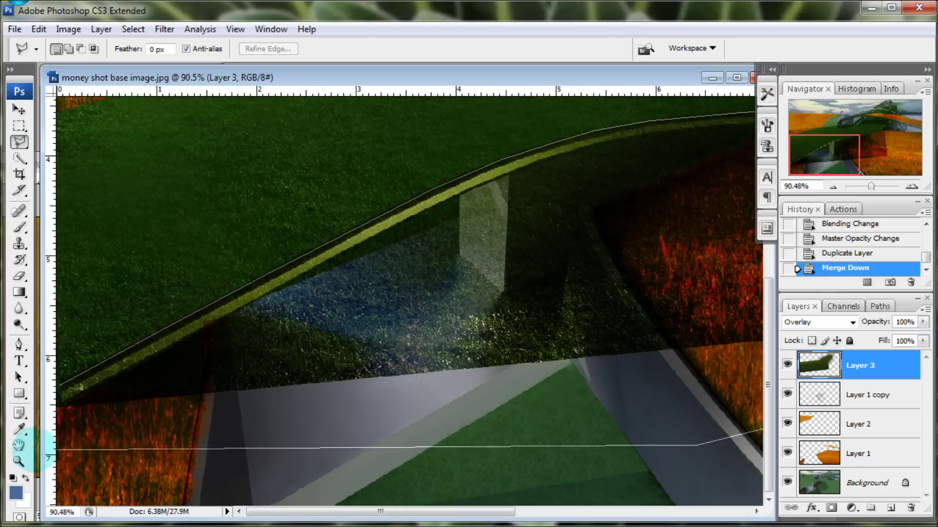
double_click(21, 442)
key("Delete")
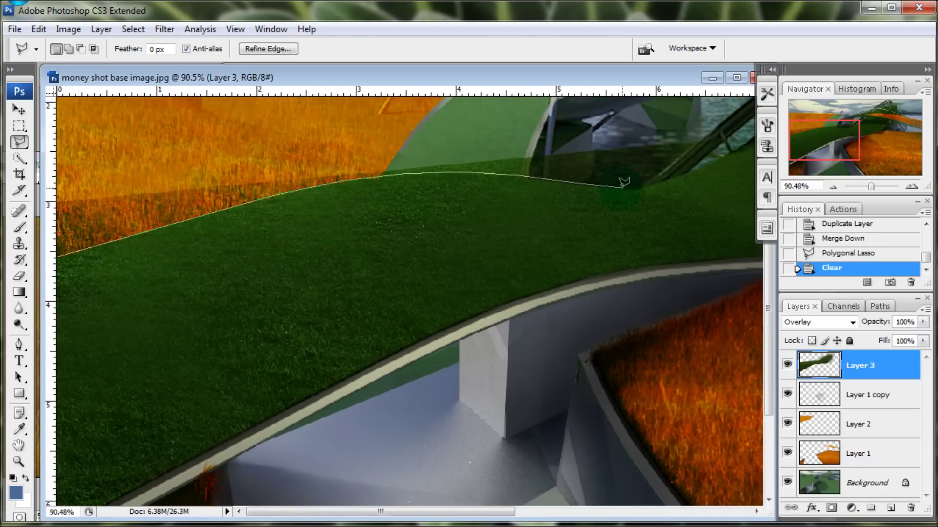
Clear the grass off the orange arch, deselect, and move Layer 3 beneath Layer 1.
scroll(677, 172, "right", 6)
scroll(531, 279, "up", 3)
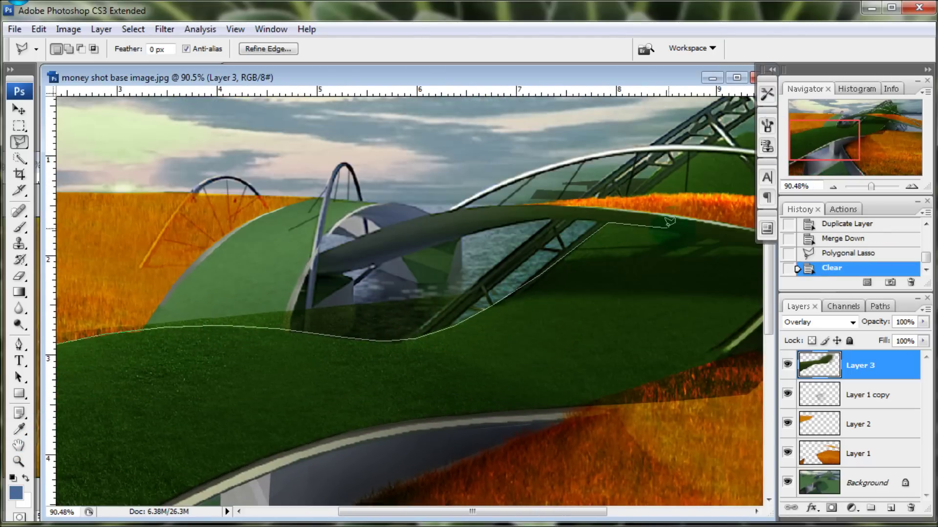
scroll(654, 218, "right", 5)
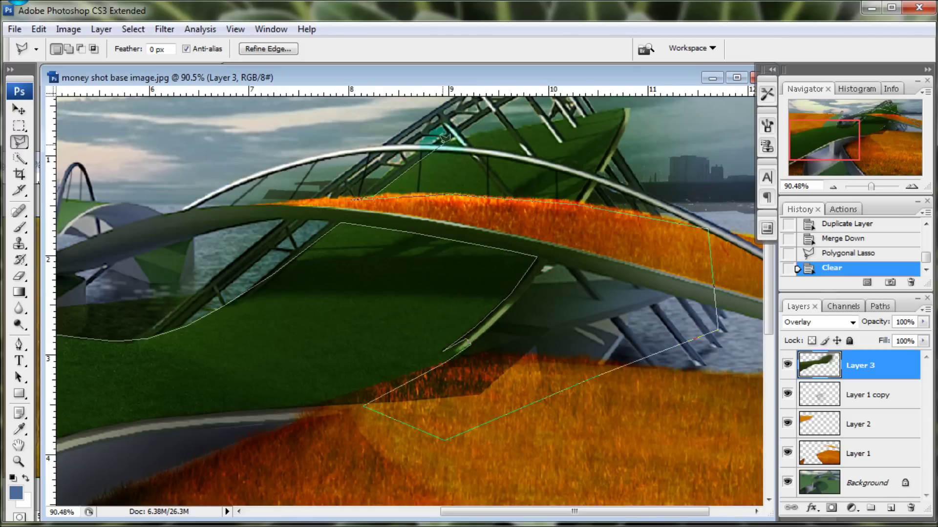
scroll(441, 142, "left", 10)
key("Delete")
scroll(590, 240, "right", 10)
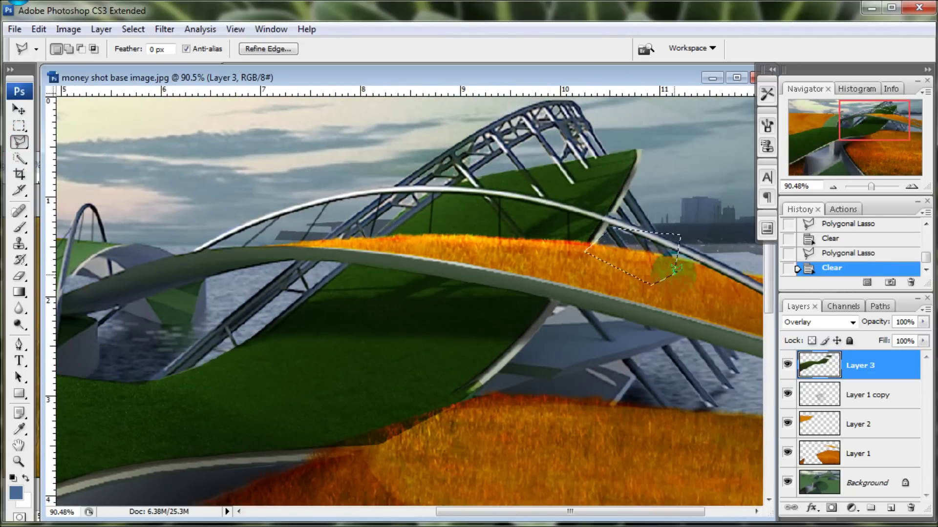
key("ctrl+d")
left_click_drag(869, 367, 882, 468)
left_click_drag(874, 122, 826, 143)
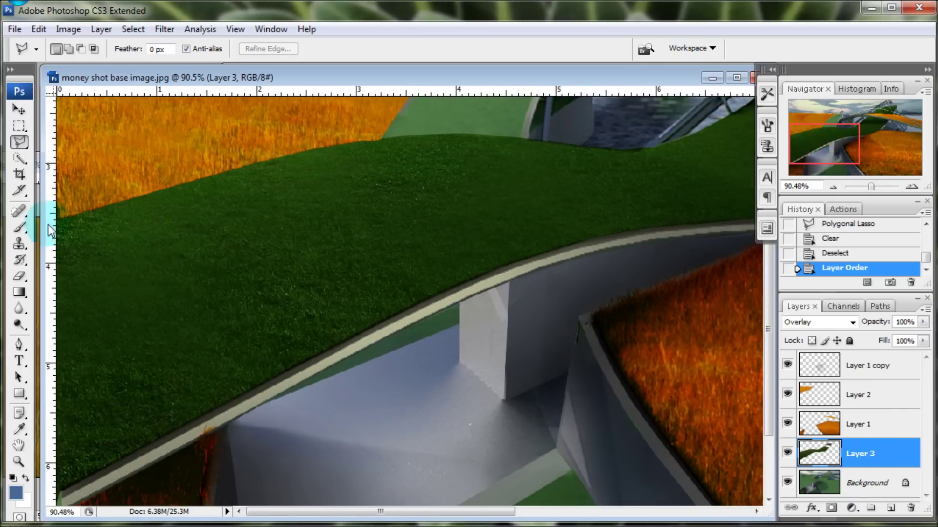
Clone green grass with the grass-blade brush over the left field and hillside top edge.
left_click(19, 243)
left_click(99, 49)
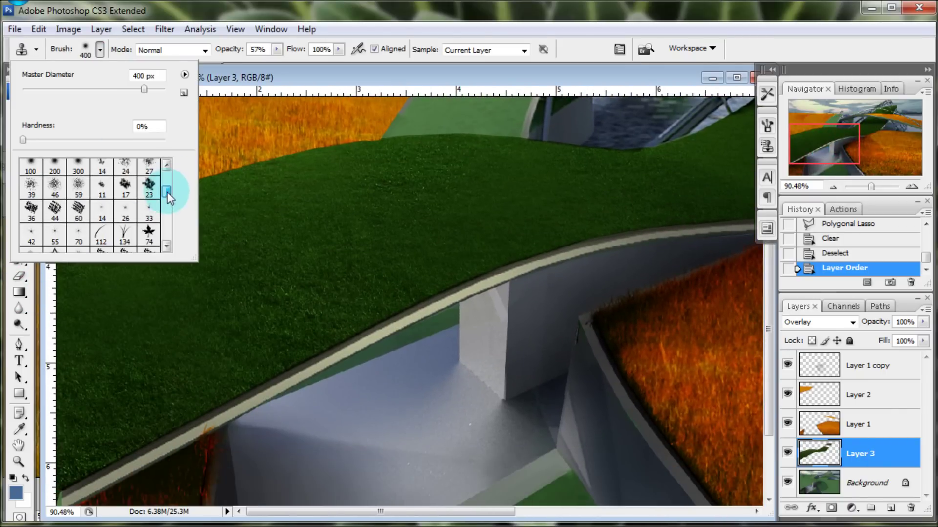
double_click(167, 192)
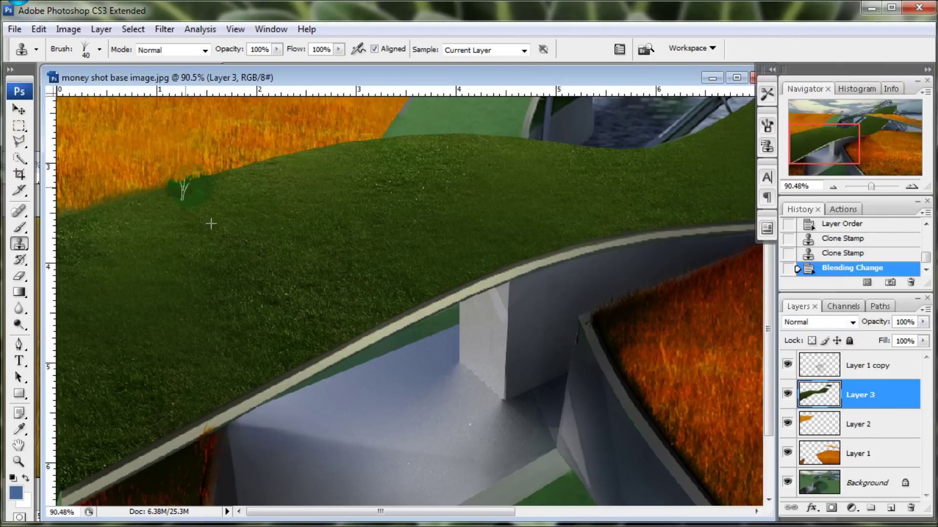
left_click_drag(90, 215, 78, 217)
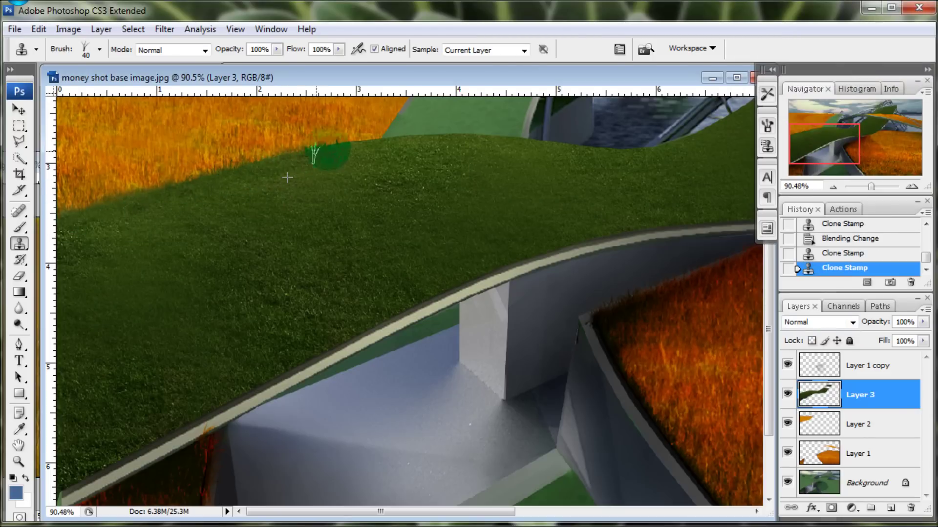
left_click_drag(428, 142, 552, 152)
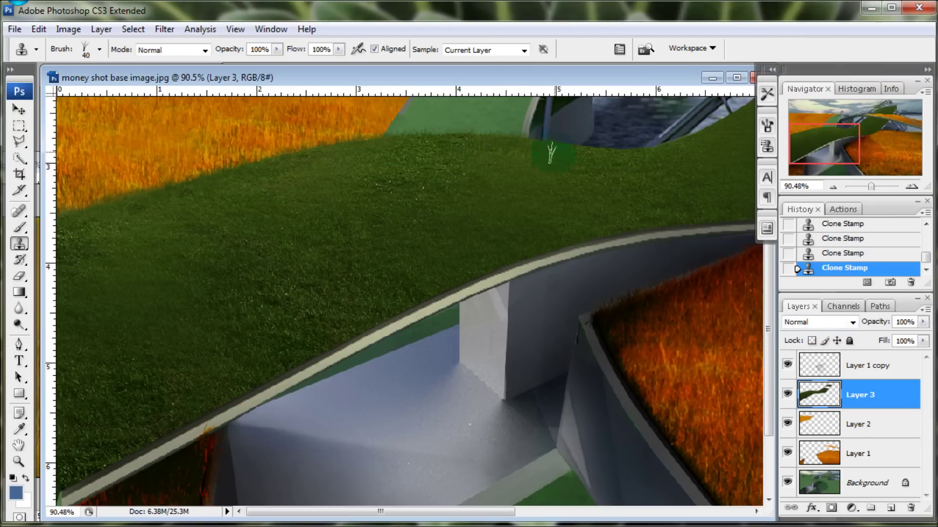
left_click_drag(833, 146, 869, 133)
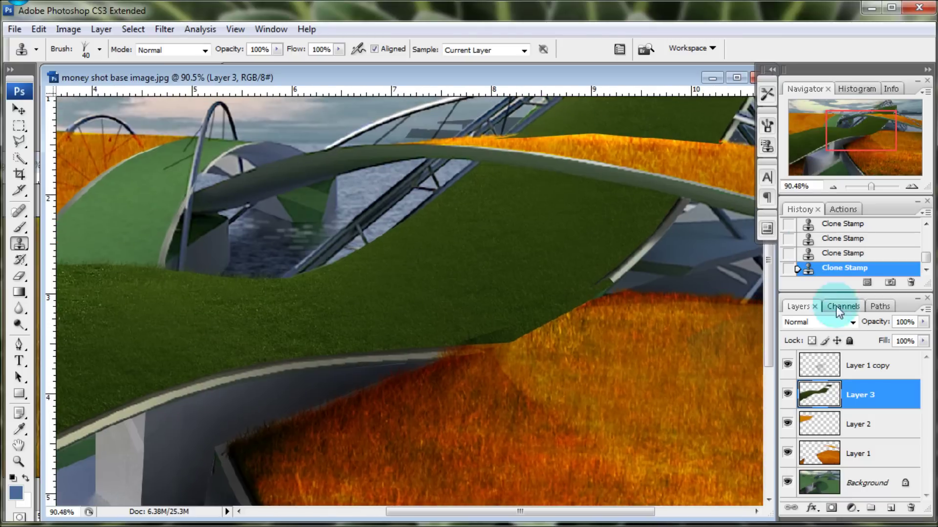
Set the green grass layer's blend mode to Multiply.
left_click(852, 322)
left_click(831, 70)
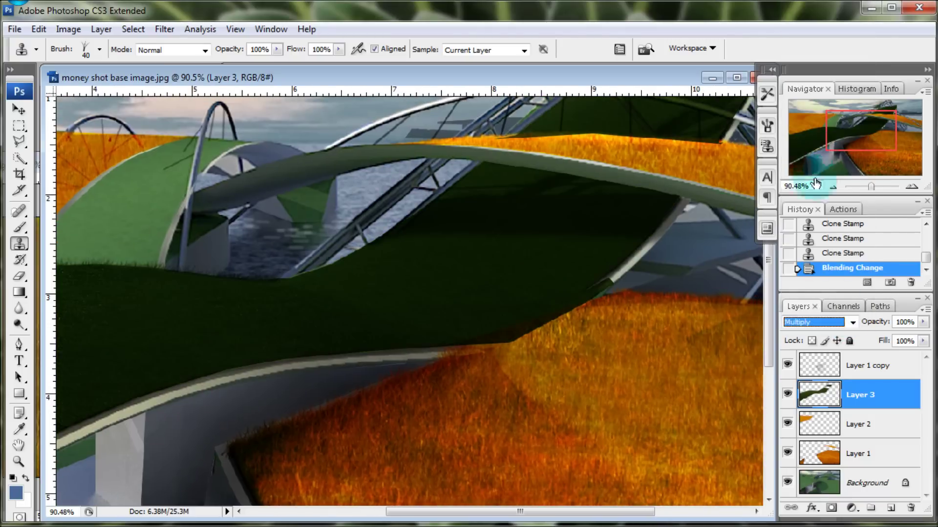
left_click(853, 322)
left_click(829, 159)
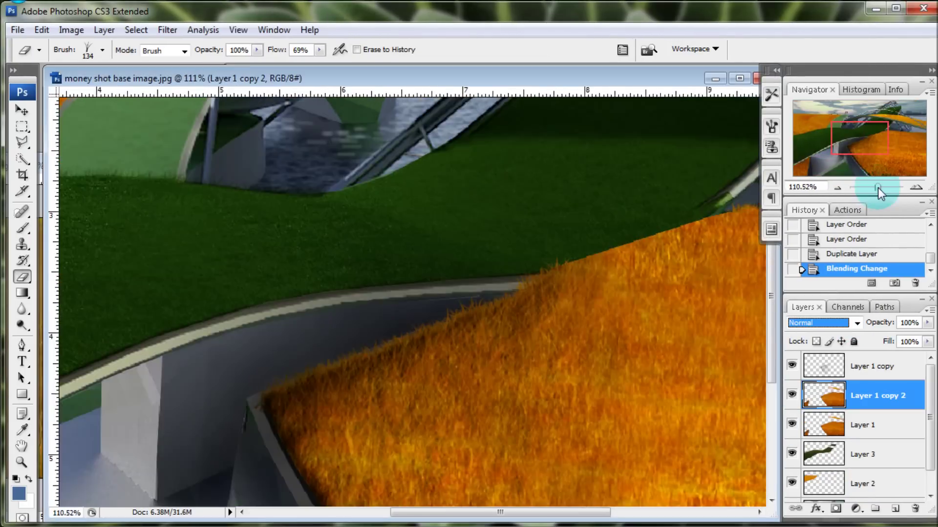
left_click_drag(878, 190, 877, 188)
Clone bands of orange grass with the grass tip across the green hillside.
key("s")
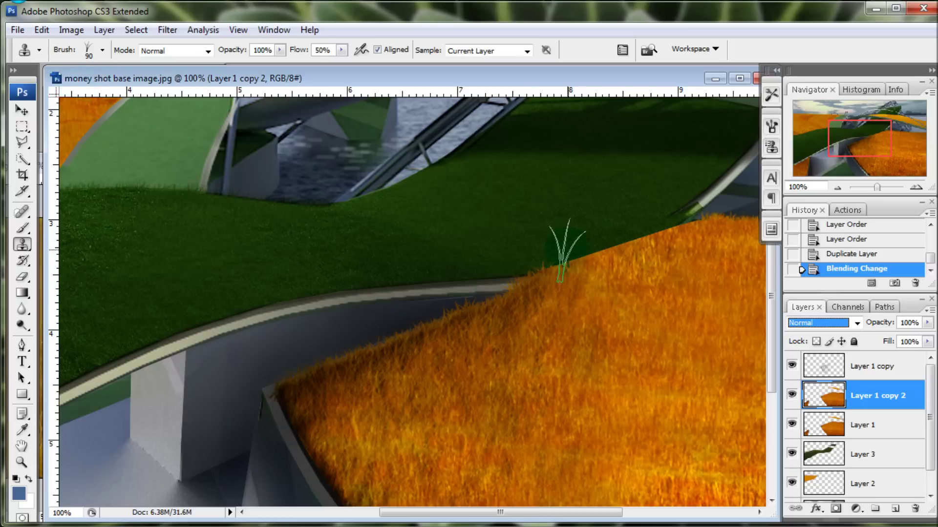
left_click(90, 49)
left_click(414, 186)
left_click_drag(621, 264, 576, 209)
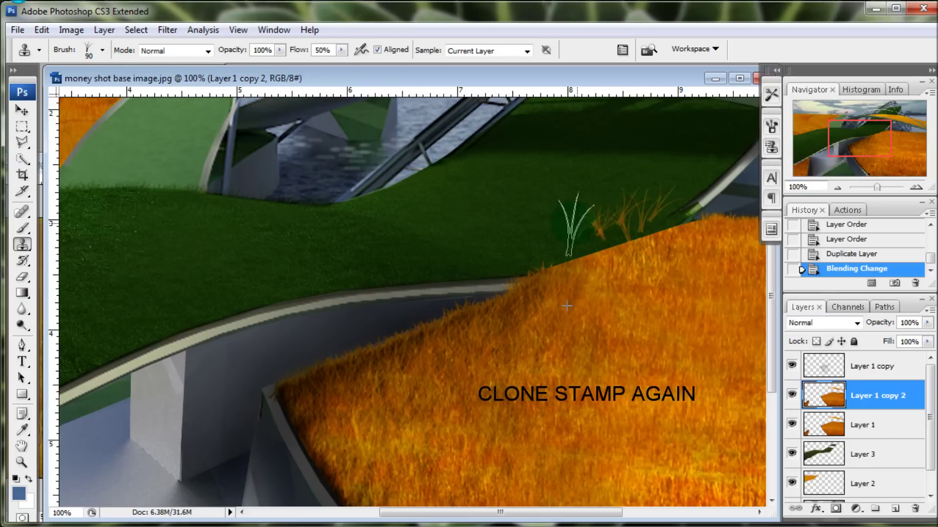
left_click_drag(660, 209, 371, 205)
left_click_drag(645, 273, 283, 225)
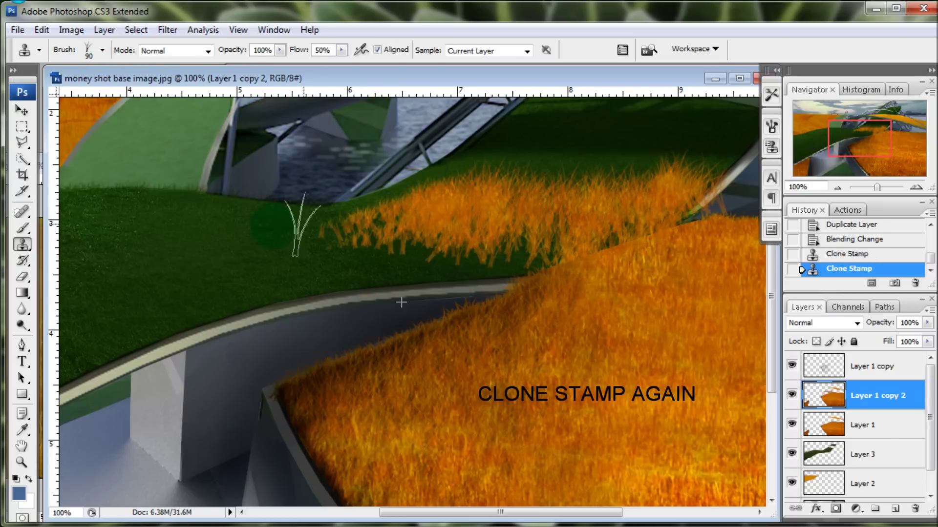
left_click_drag(391, 225, 102, 289)
Cover the lower hillside edge and remaining green patch with more orange grass.
left_click_drag(874, 186, 872, 185)
left_click_drag(644, 205, 258, 288)
left_click_drag(322, 288, 308, 246)
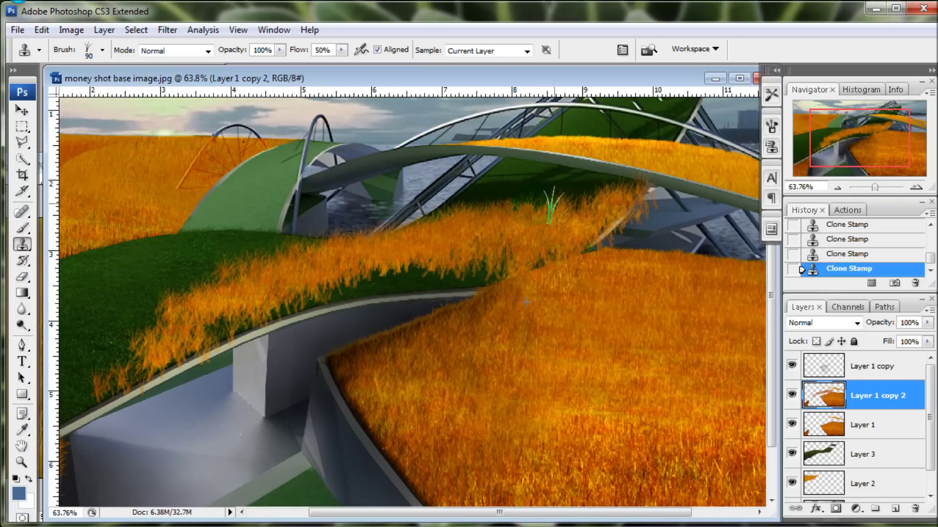
left_click_drag(493, 222, 644, 205)
Soften the cloned grass with a larger, lower-opacity round Eraser near the bridge.
key("e")
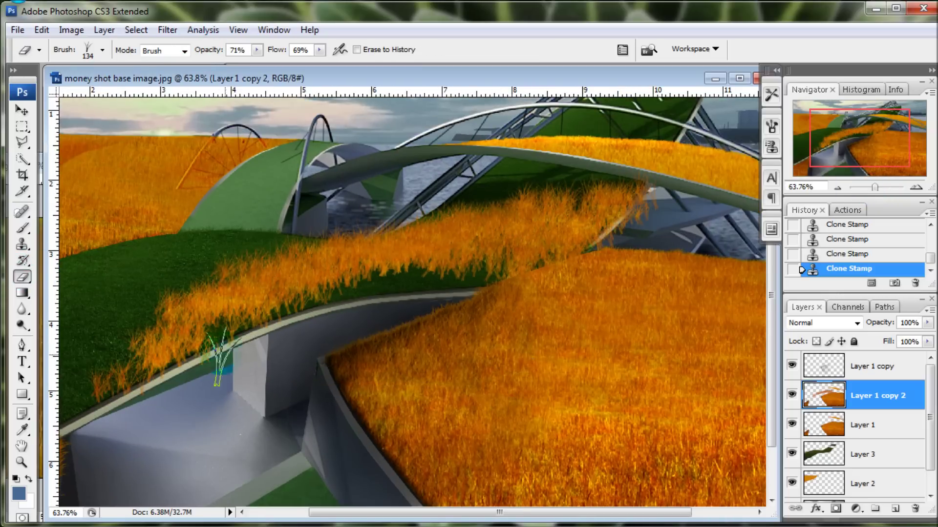
mouse_move(197, 348)
left_mouse_down()
mouse_move(238, 293)
mouse_move(319, 272)
left_mouse_up()
mouse_move(234, 318)
left_mouse_down()
mouse_move(184, 360)
mouse_move(456, 272)
left_mouse_up()
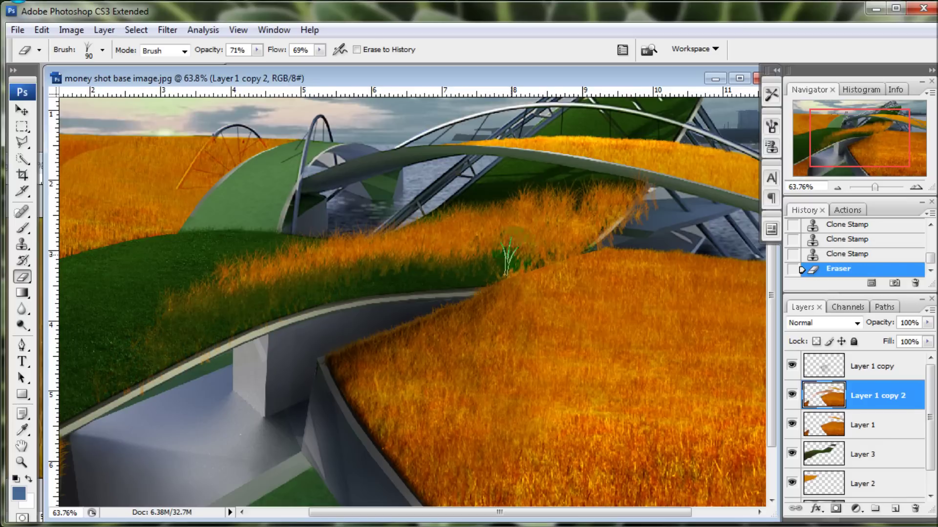
left_click(102, 49)
left_click(117, 192)
left_click_drag(210, 49, 197, 50)
key("]")
key("]")
key("]")
mouse_move(542, 196)
left_mouse_down()
mouse_move(615, 186)
mouse_move(420, 205)
left_mouse_up()
Clone grass along the bridge edge, redoing the last stroke fainter at 37% opacity.
left_click(21, 244)
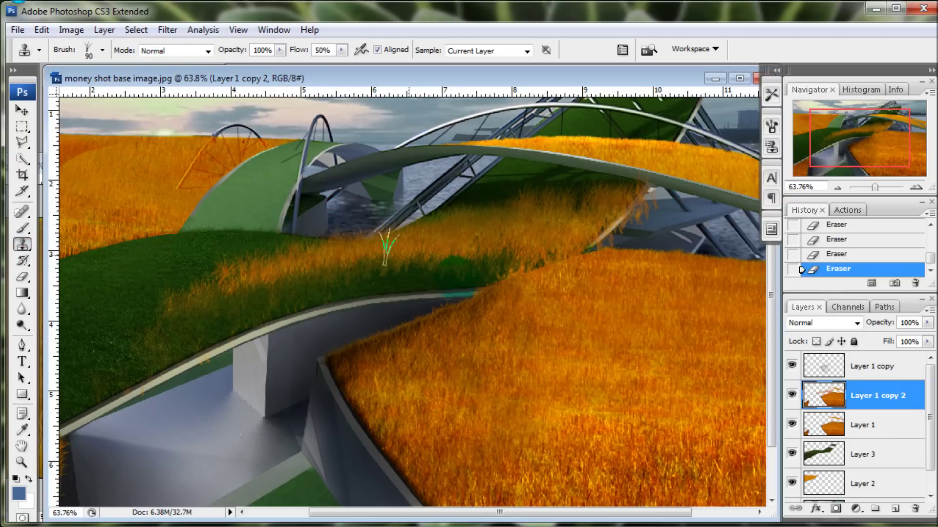
left_click_drag(562, 244, 351, 289)
mouse_move(488, 273)
left_mouse_down()
mouse_move(207, 332)
mouse_move(88, 420)
mouse_move(259, 322)
left_mouse_up()
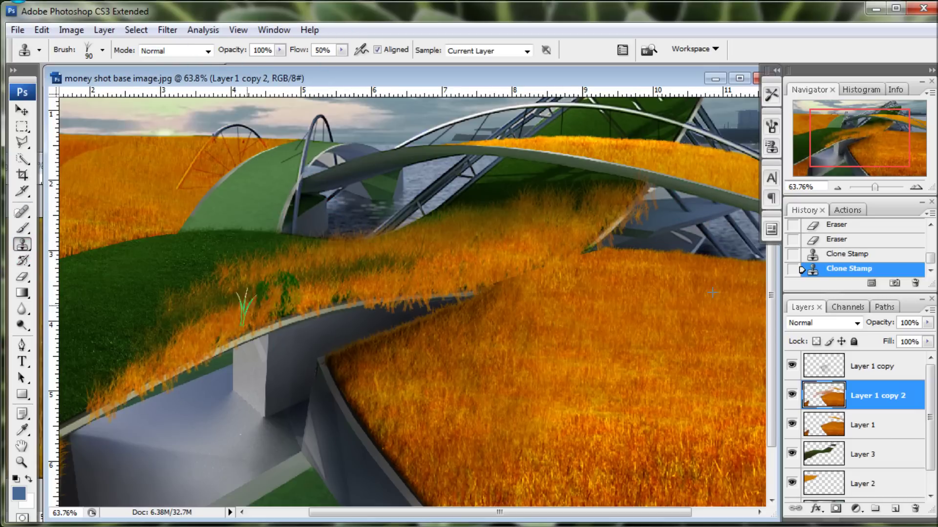
mouse_move(433, 290)
left_mouse_down()
mouse_move(377, 259)
mouse_move(229, 293)
mouse_move(117, 371)
left_mouse_up()
left_click(848, 254)
left_click_drag(229, 49, 198, 49)
left_click_drag(196, 308, 325, 273)
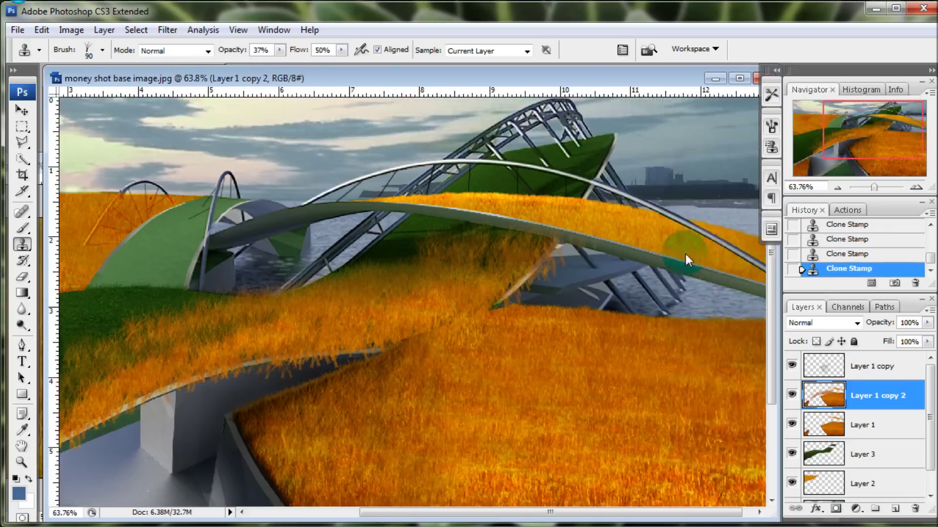
Erase the orange grass under the arch with a smaller brush.
left_click_drag(674, 137, 581, 193)
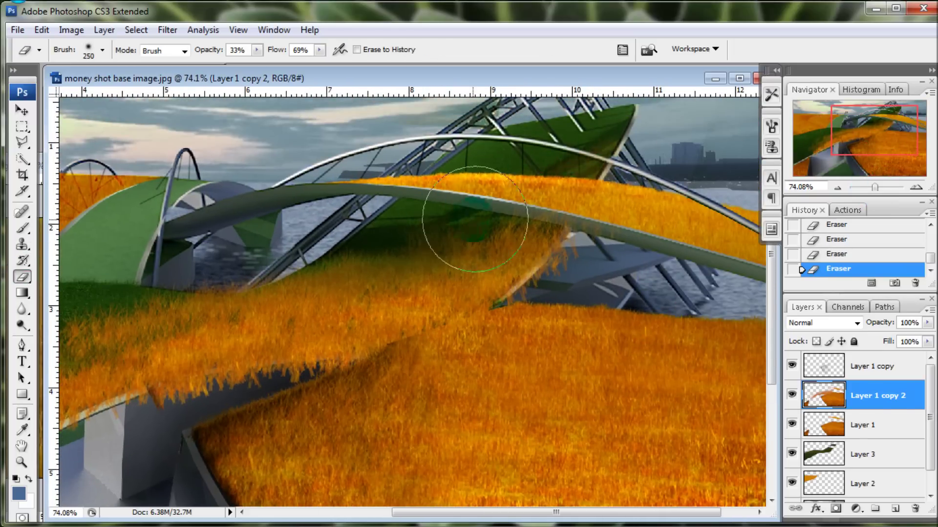
key("bracketleft")
key("bracketleft")
key("bracketleft")
left_click_drag(586, 203, 351, 261)
left_click_drag(895, 133, 858, 146)
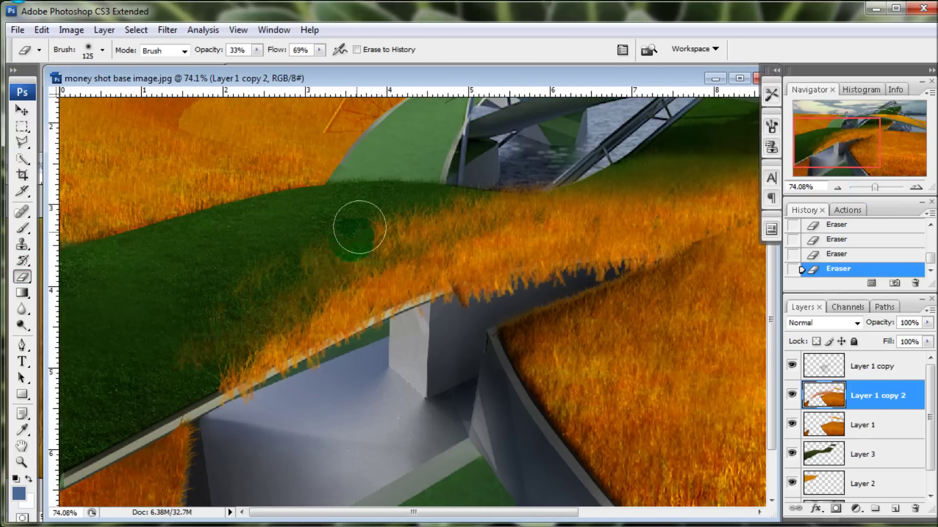
left_click_drag(874, 187, 877, 187)
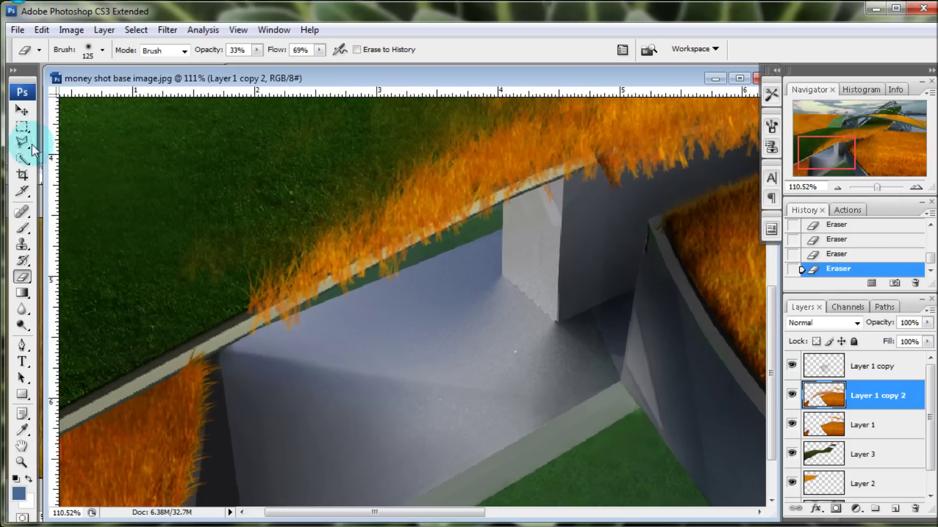
With the layer at 46% opacity, outline and delete the grass overhanging the bridge edge.
left_click(22, 142)
left_click(224, 320)
key("4")
key("6")
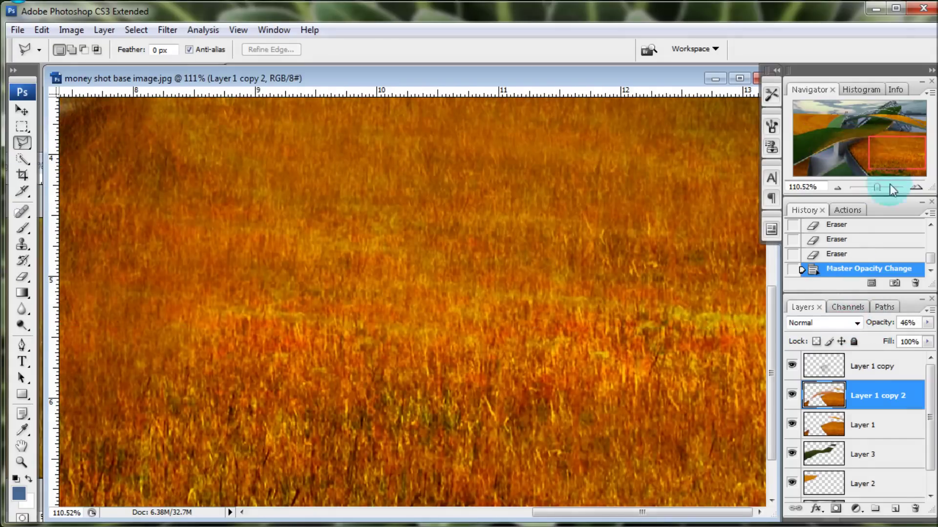
left_click_drag(223, 411, 728, 214)
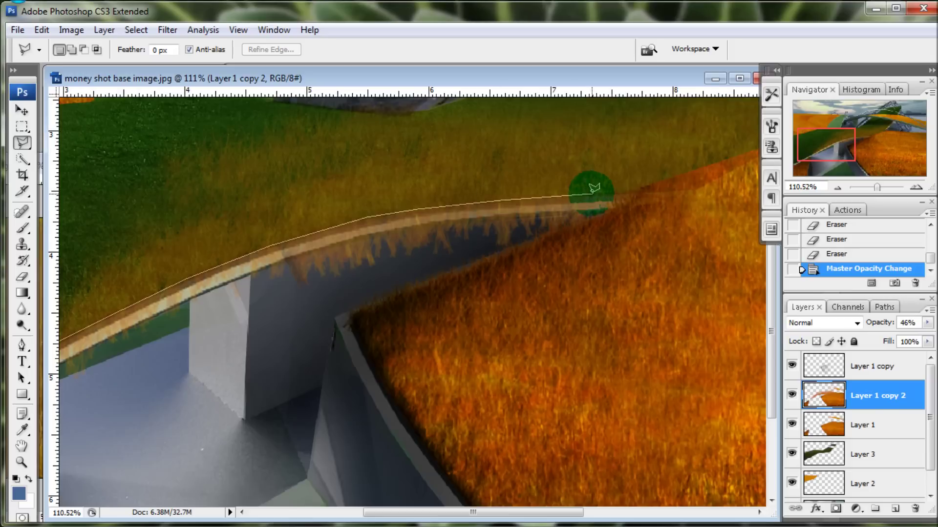
left_click(645, 194)
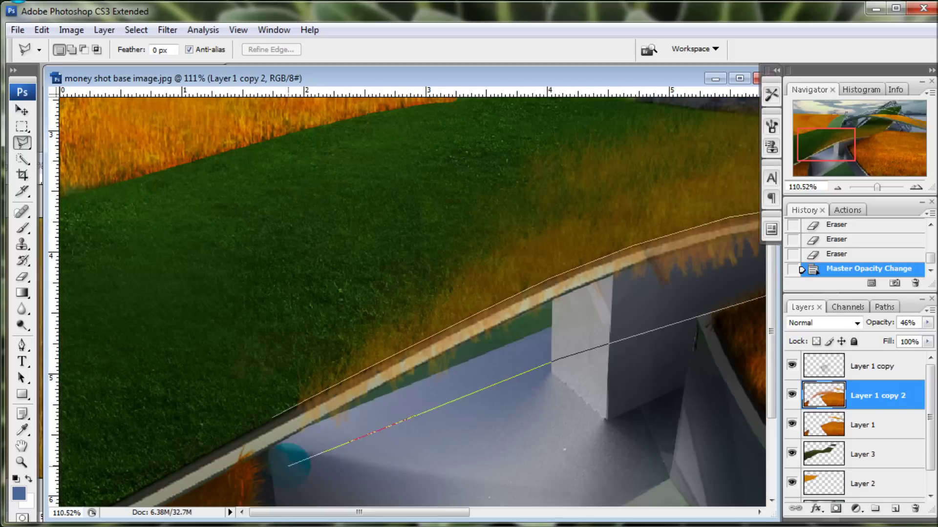
left_click(264, 447)
key("Delete")
Deselect the trimmed area and return to the green grass layer.
left_click(136, 30)
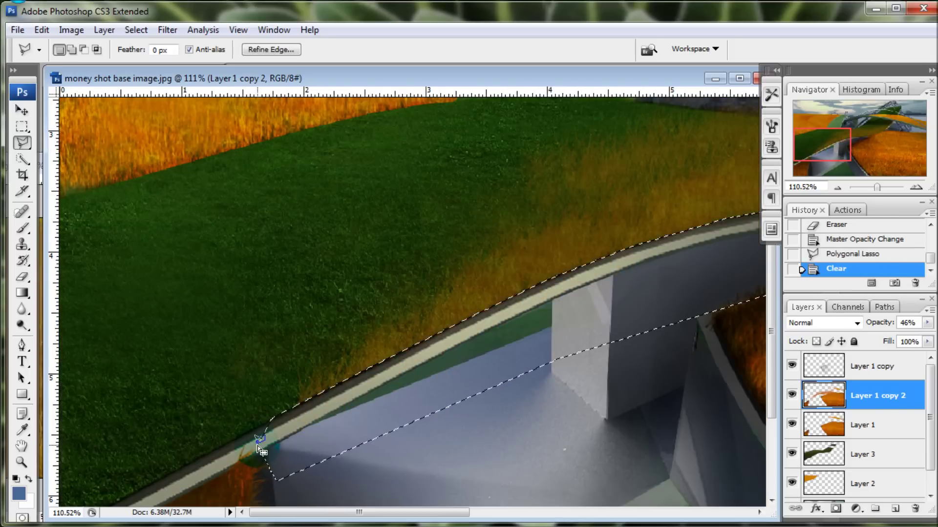
left_click(46, 59)
left_click_drag(927, 322, 930, 327)
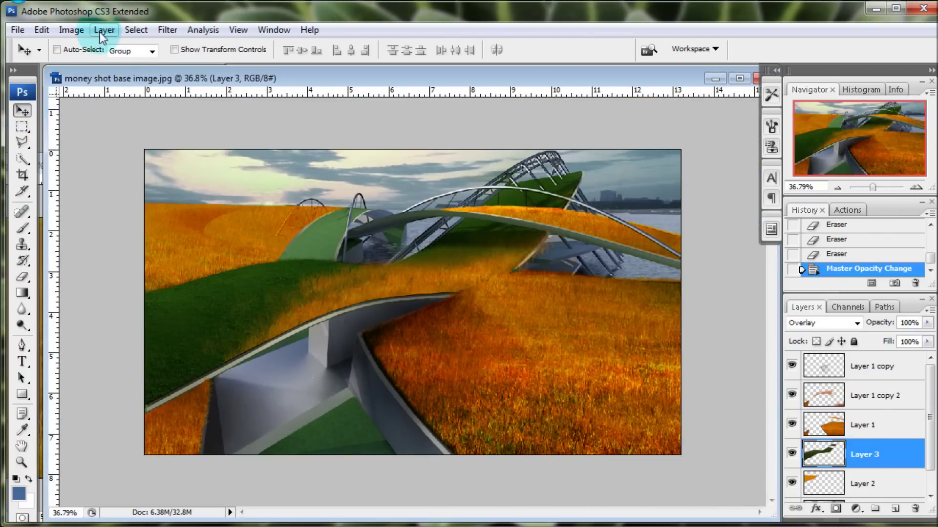
left_click(72, 30)
mouse_move(74, 66)
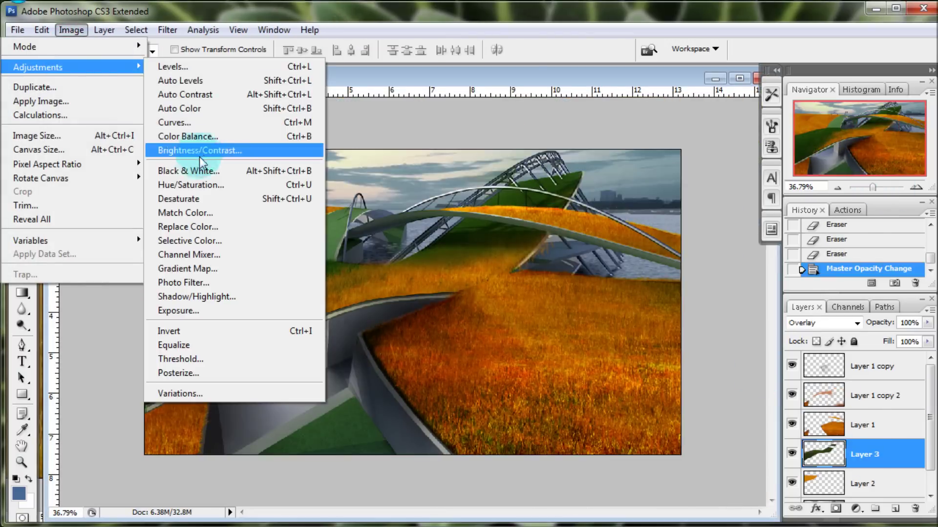
Brighten the green grass layer with Levels, lifting highlights and deepening shadows.
left_click(214, 70)
left_click_drag(665, 299, 565, 298)
left_click_drag(478, 299, 485, 299)
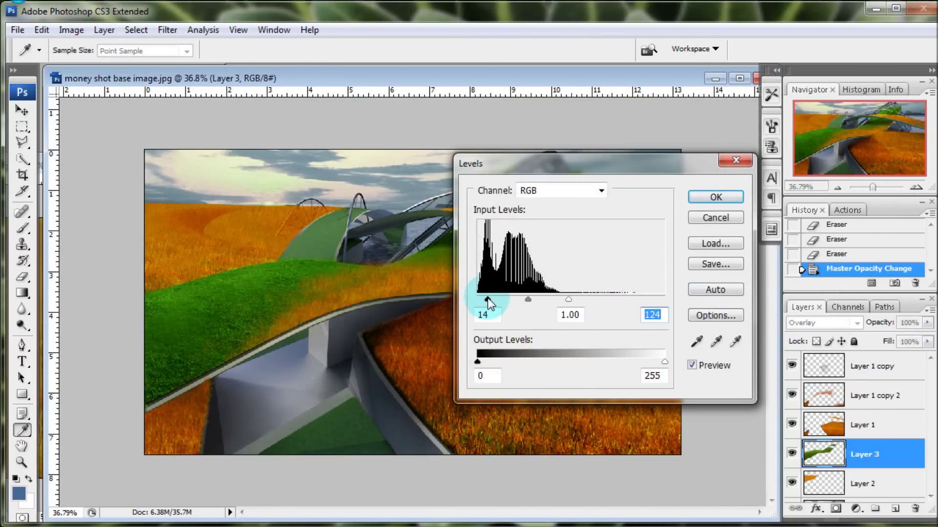
left_click(716, 197)
Shift the green grass hue toward olive with Hue/Saturation at Hue -40.
left_click(71, 30)
left_click(191, 185)
left_click_drag(782, 39, 663, 80)
left_click(734, 150)
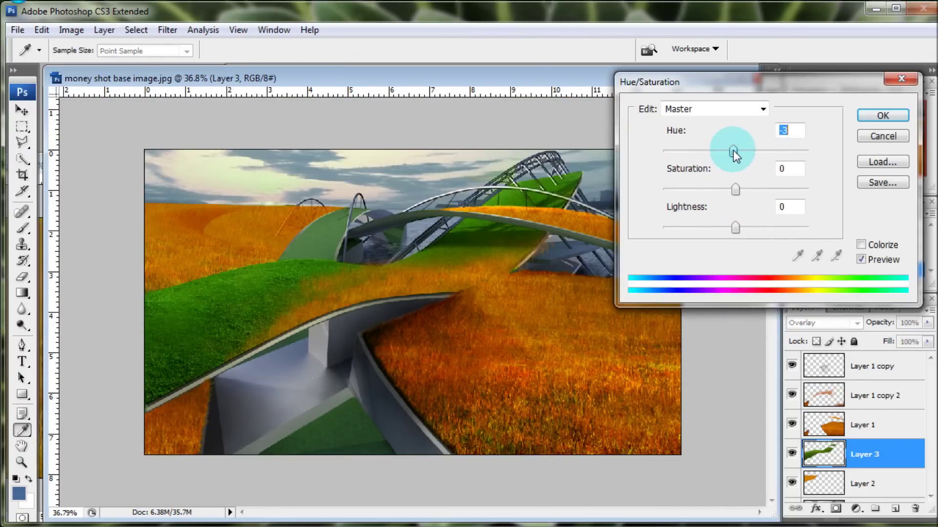
left_click_drag(713, 154, 707, 157)
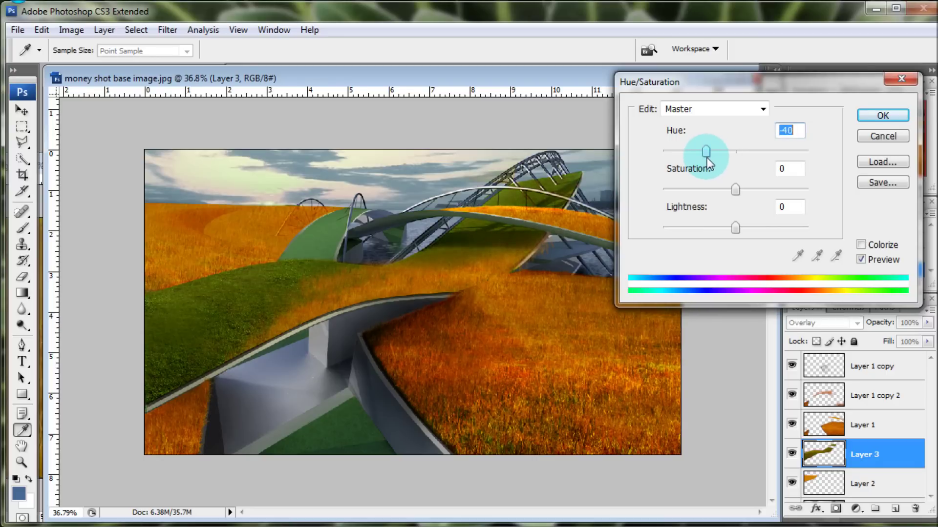
key("Return")
Drag the selected grass photo into the render as Layer 4.
key("v")
left_click_drag(872, 188, 878, 187)
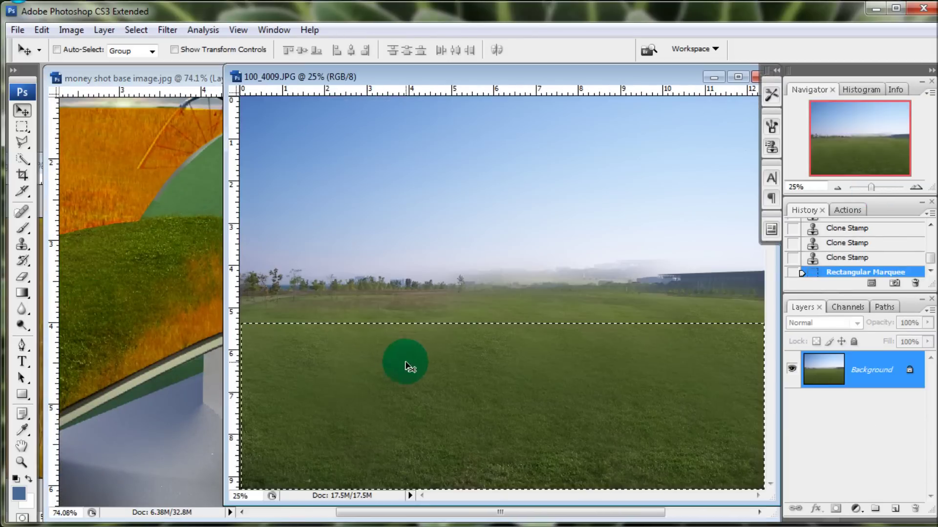
left_click_drag(409, 368, 209, 216)
left_click_drag(877, 187, 871, 188)
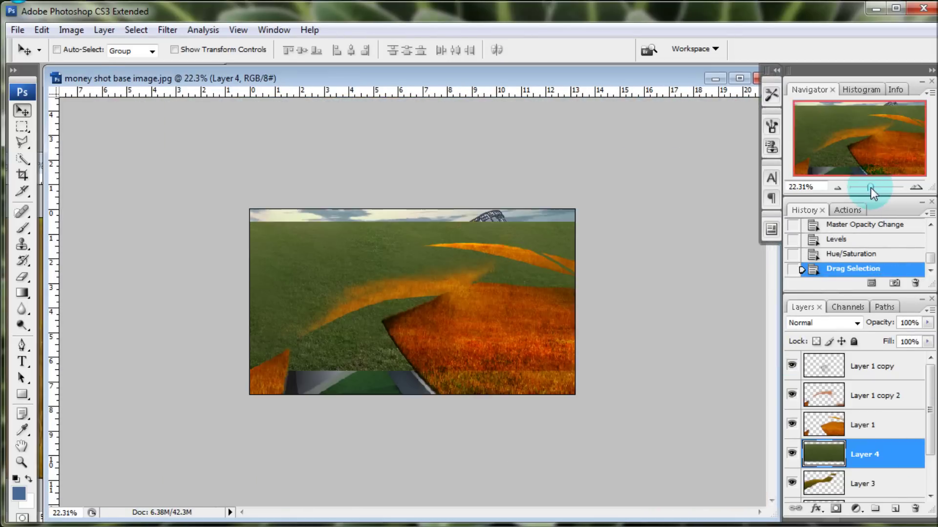
Free Transform Layer 4 down to 18% and place it near the arch at upper left.
key("ctrl+t")
left_click_drag(158, 222, 398, 299)
left_click_drag(513, 337, 366, 258)
left_click_drag(494, 230, 398, 262)
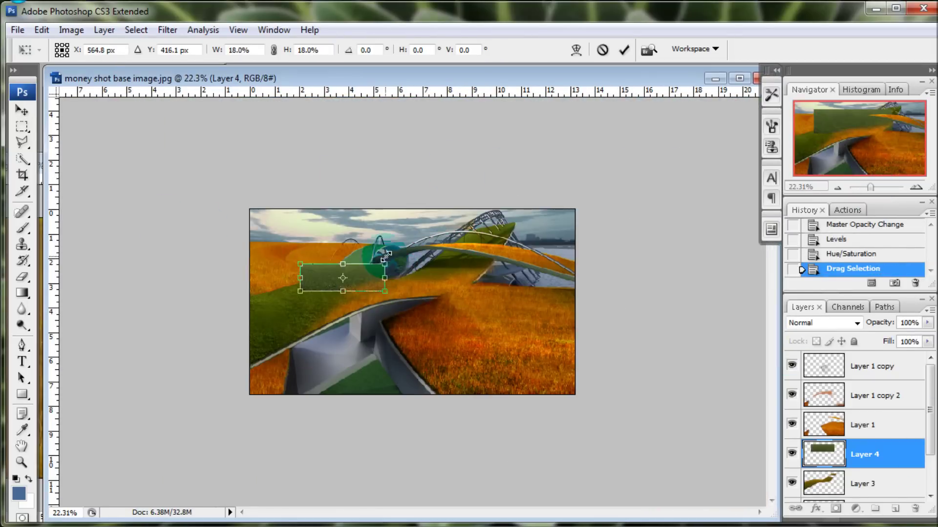
left_click_drag(342, 278, 349, 266)
left_click(623, 45)
left_click_drag(870, 187, 876, 189)
left_click_drag(486, 267, 486, 269)
Clone grass texture over the hill above the patch and lower the layer opacity.
key("s")
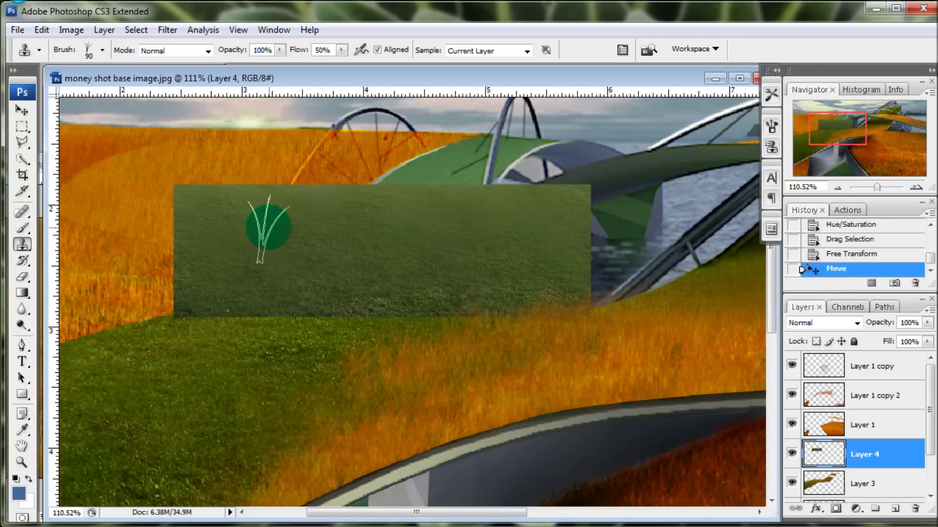
left_click(102, 49)
mouse_move(376, 204)
left_mouse_down()
mouse_move(429, 171)
mouse_move(607, 268)
mouse_move(339, 314)
left_mouse_up()
left_click_drag(879, 323, 854, 334)
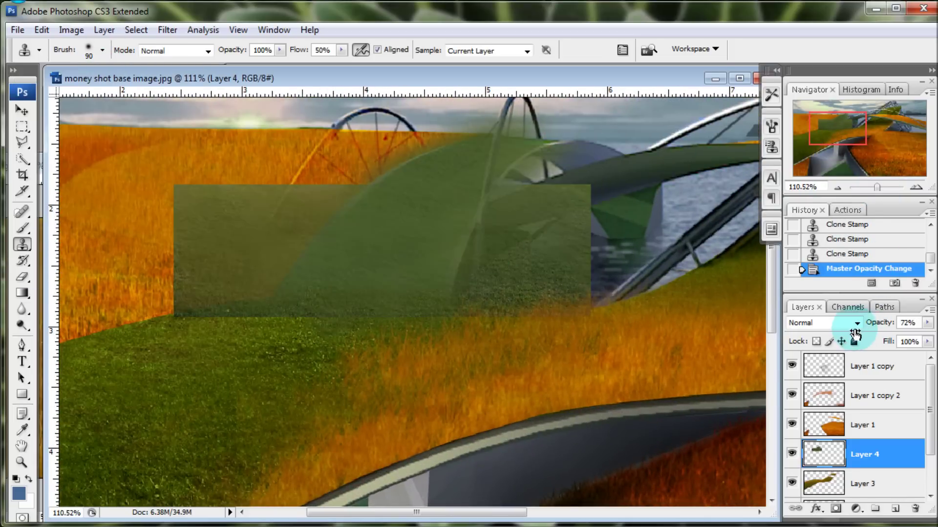
left_click_drag(876, 188, 879, 187)
Outline the green arched roof, invert the selection, and delete the grass outside it.
left_click(22, 142)
mouse_move(566, 157)
left_mouse_down()
mouse_move(517, 188)
mouse_move(467, 255)
mouse_move(417, 364)
mouse_move(192, 369)
mouse_move(318, 227)
mouse_move(372, 188)
left_mouse_up()
left_click(491, 148)
left_click(584, 157)
left_click(135, 29)
left_click(83, 89)
key("Delete")
Deselect, restore 100% opacity, and move Layer 4 below Layer 3.
key("ctrl+d")
key("0")
left_click_drag(864, 454, 874, 493)
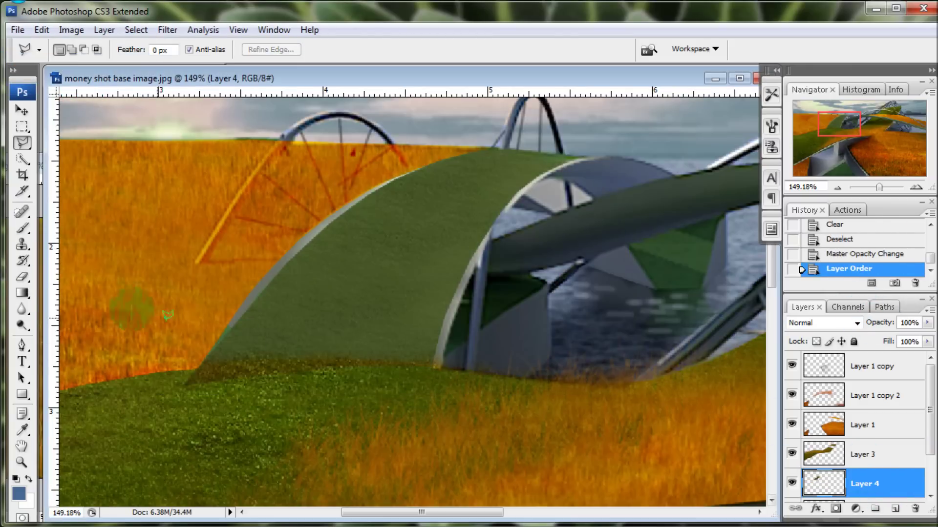
Erase the dark grass at the base of the near arch on Layer 4.
key("e")
left_click_drag(241, 383, 200, 369)
mouse_move(236, 325)
left_mouse_down()
mouse_move(181, 380)
mouse_move(503, 381)
left_mouse_up()
left_click(71, 30)
Darken the arch grass with Levels, adjust its Hue/Saturation, then deepen midtones with a second Levels.
left_click(161, 65)
left_click_drag(477, 299, 505, 300)
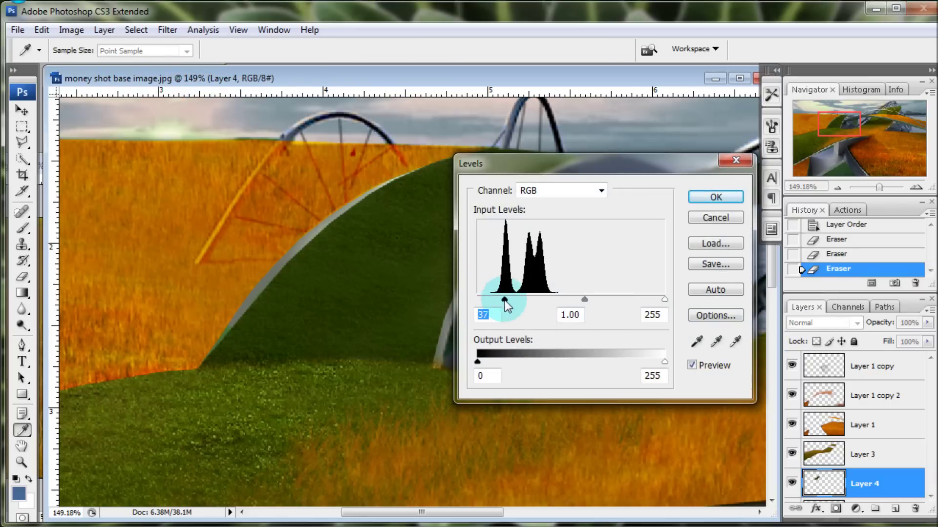
key("Return")
left_click(71, 29)
mouse_move(38, 66)
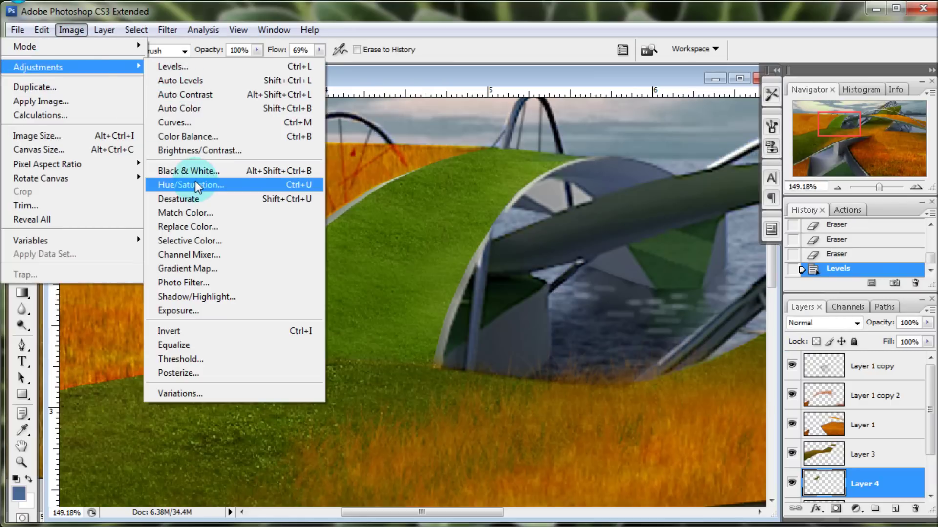
left_click(195, 186)
key("Return")
left_click(72, 29)
left_click(198, 69)
left_click_drag(575, 299, 582, 299)
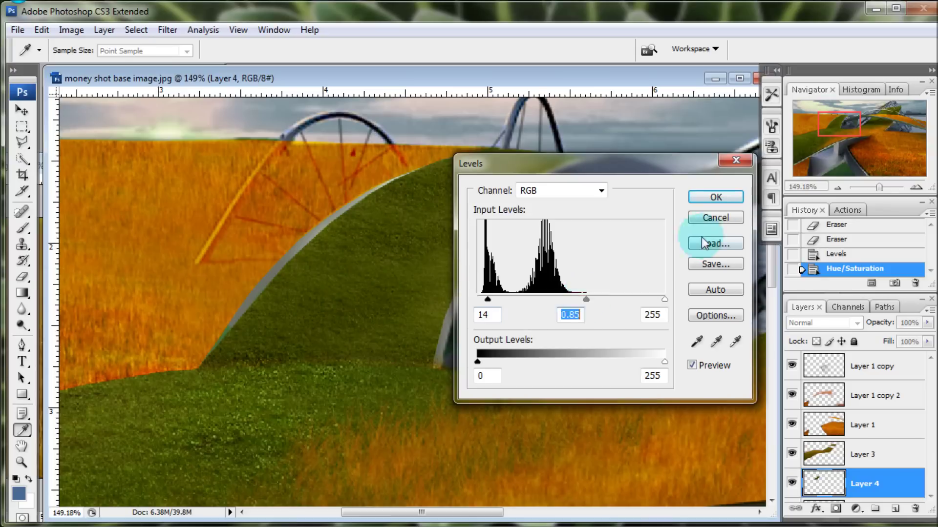
left_click(715, 197)
Clone Stamp grass texture along the arch's green ridge.
key("s")
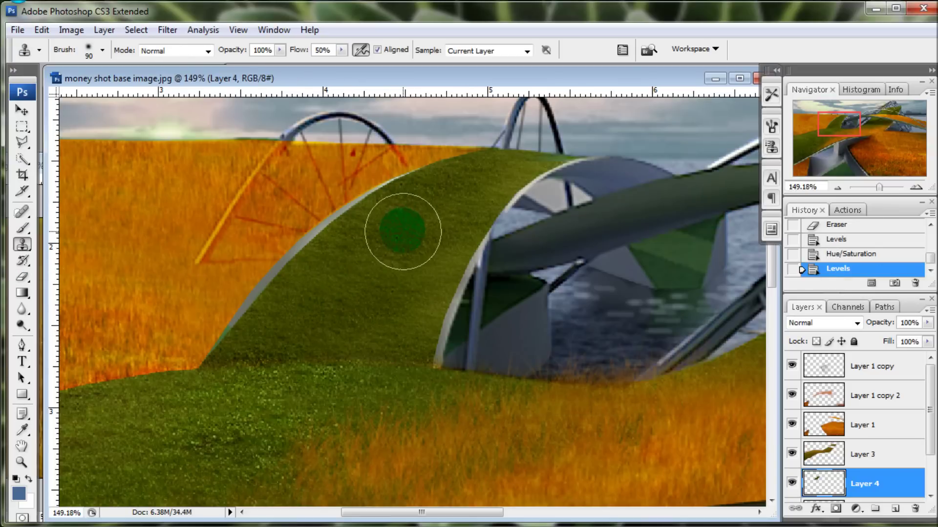
left_click(437, 199)
left_click(459, 186)
left_click(483, 174)
left_click(391, 252)
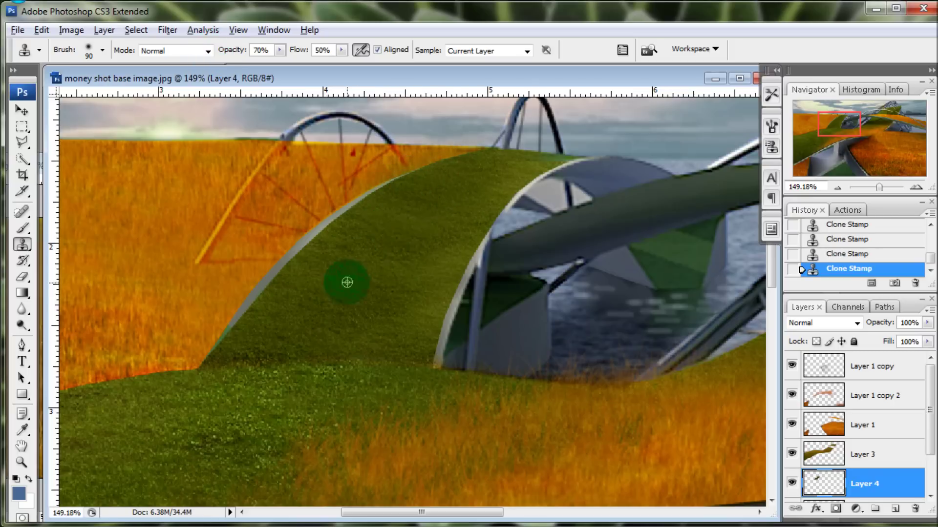
Outline and delete the grass spilling above the arch, then deselect.
left_click(22, 143)
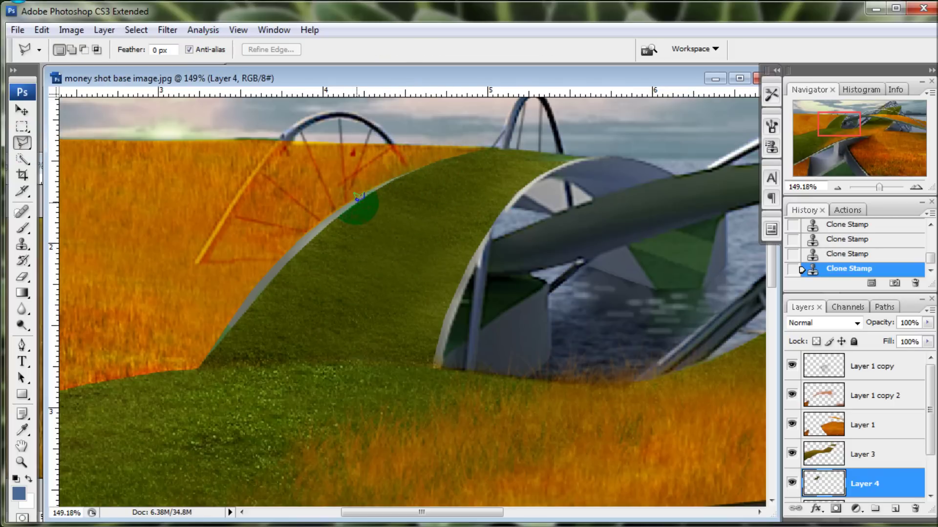
left_click(517, 125)
left_click(210, 129)
left_click(359, 200)
key("Delete")
key("ctrl+d")
Dodge the highlights along the top of the green arch ridge.
left_click(22, 324)
left_click(492, 157)
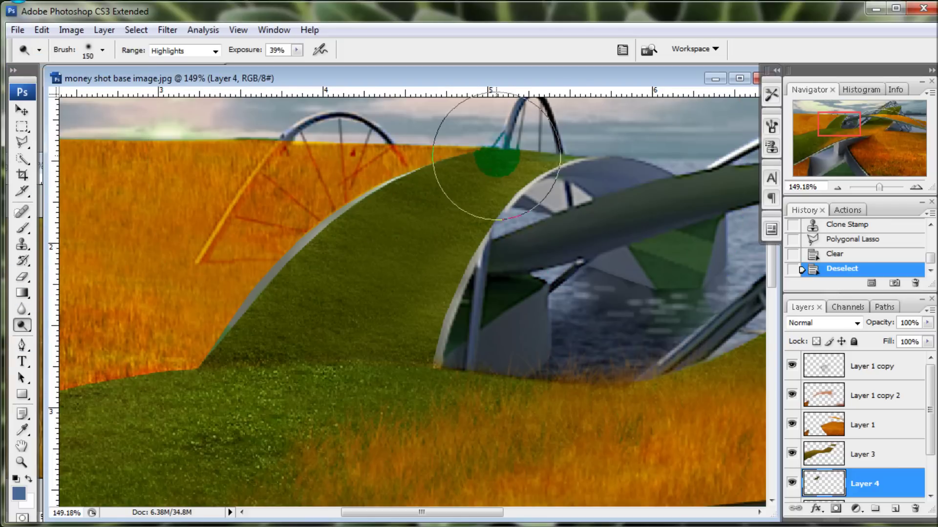
left_click(634, 126)
left_click_drag(634, 126, 418, 157)
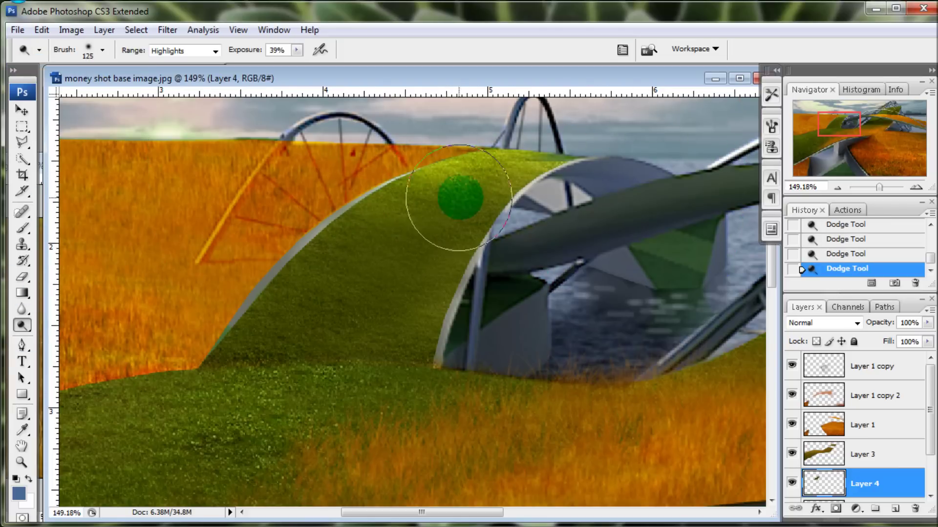
Burn the midtones of the hillside grass to darken it.
key("shift+o")
mouse_move(351, 371)
left_mouse_down()
mouse_move(371, 381)
mouse_move(321, 335)
mouse_move(405, 317)
left_mouse_up()
left_click_drag(879, 188, 873, 188)
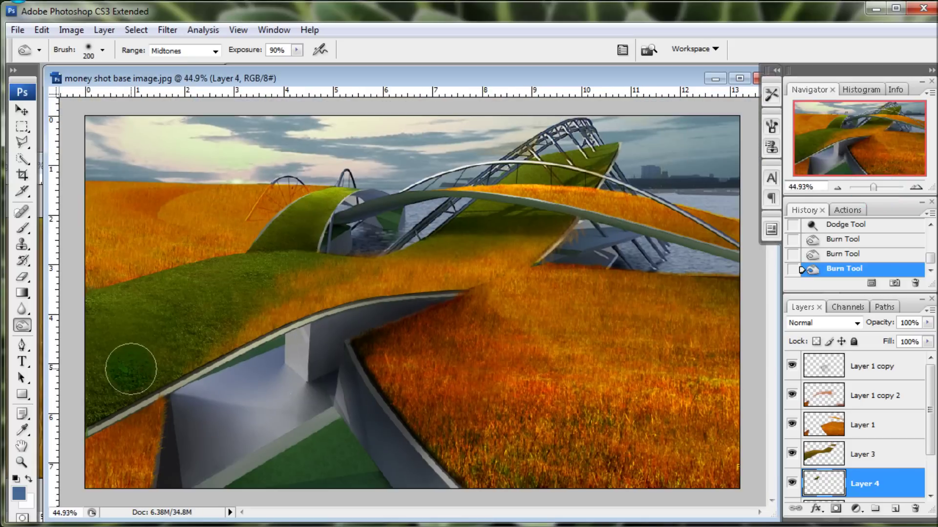
Make Layer 3 active and drag the selected lawn strip into the rendering.
left_click(862, 454)
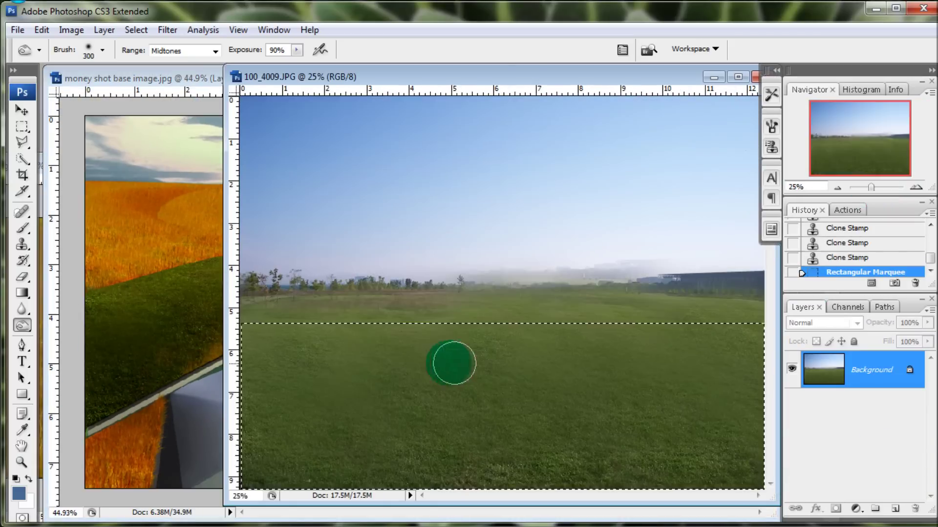
key("v")
left_click_drag(488, 381, 147, 439)
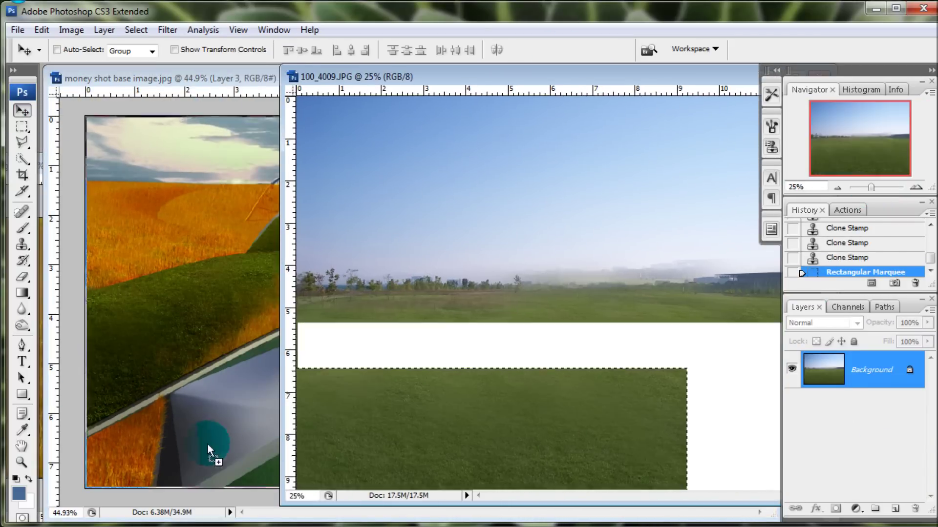
Scale the pasted lawn to about 33.5% and position it over the lower foreground.
key("ctrl+t")
key("ctrl+minus")
left_click_drag(613, 276, 393, 345)
left_click_drag(872, 187, 874, 187)
left_click_drag(360, 471, 360, 416)
double_click(410, 470)
Darken the lawn patch's shadows with Levels.
left_click(72, 29)
left_click(176, 65)
left_click_drag(477, 299, 506, 300)
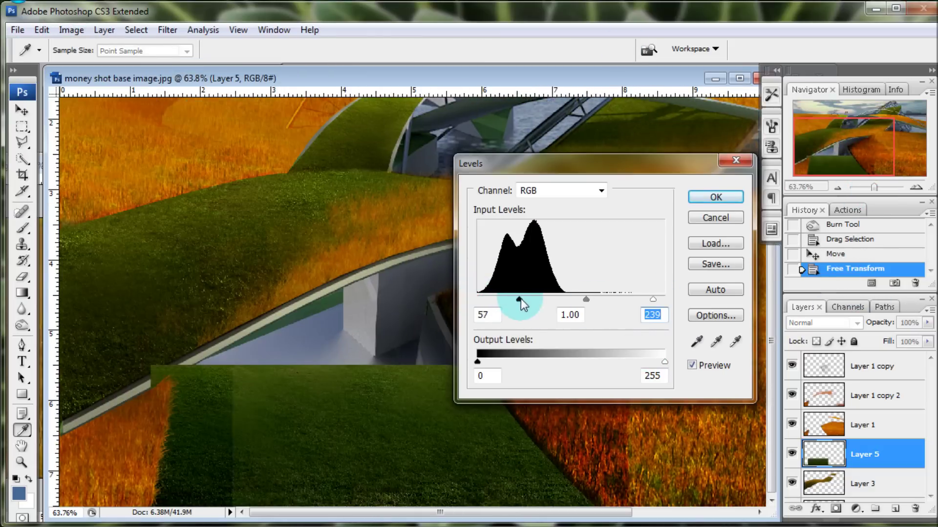
left_click(713, 197)
Trim the lawn to the walkway's edge and restore it to 100% opacity.
left_click_drag(879, 323, 850, 331)
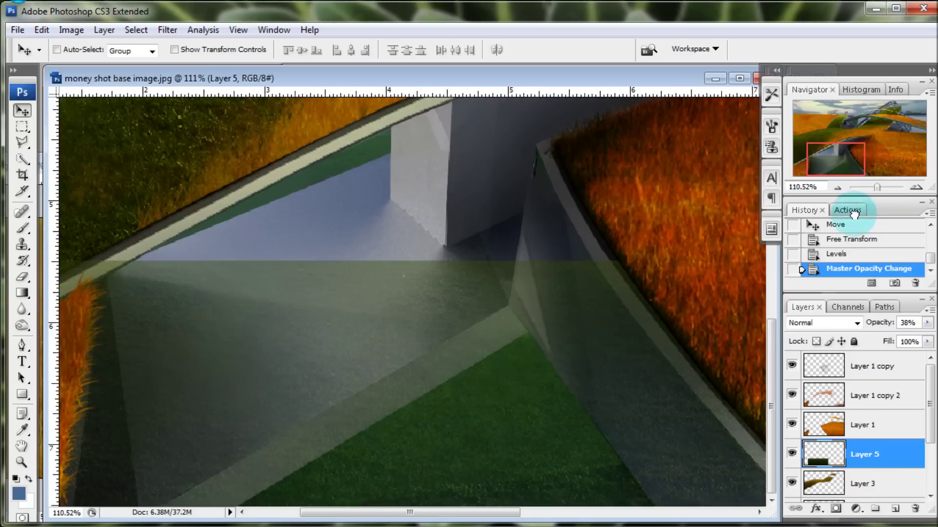
key("l")
left_click(673, 506)
left_click(552, 337)
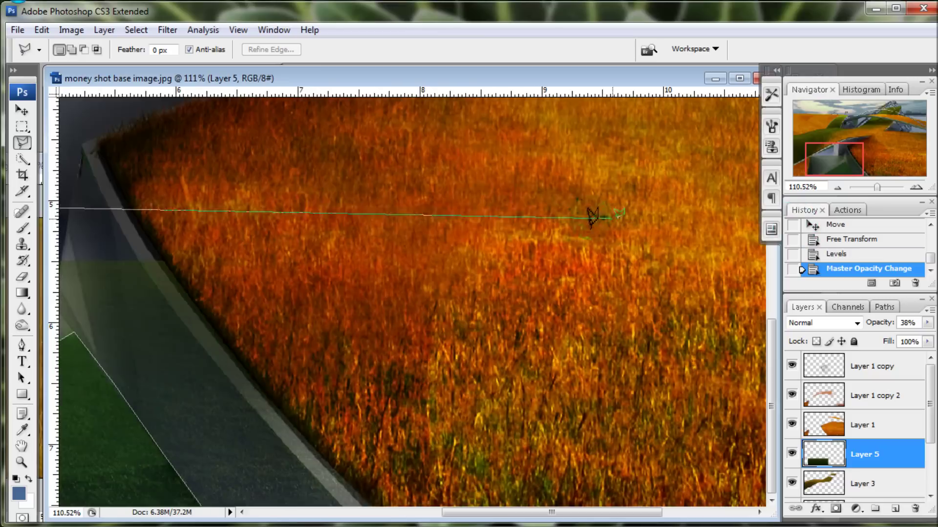
left_click(624, 502)
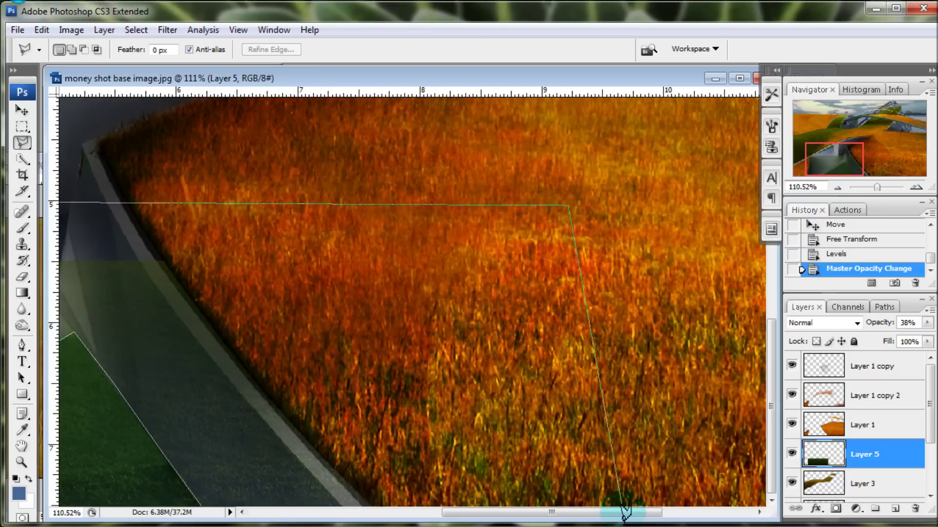
key("Delete")
left_click_drag(552, 513, 411, 513)
key("ctrl+d")
key("0")
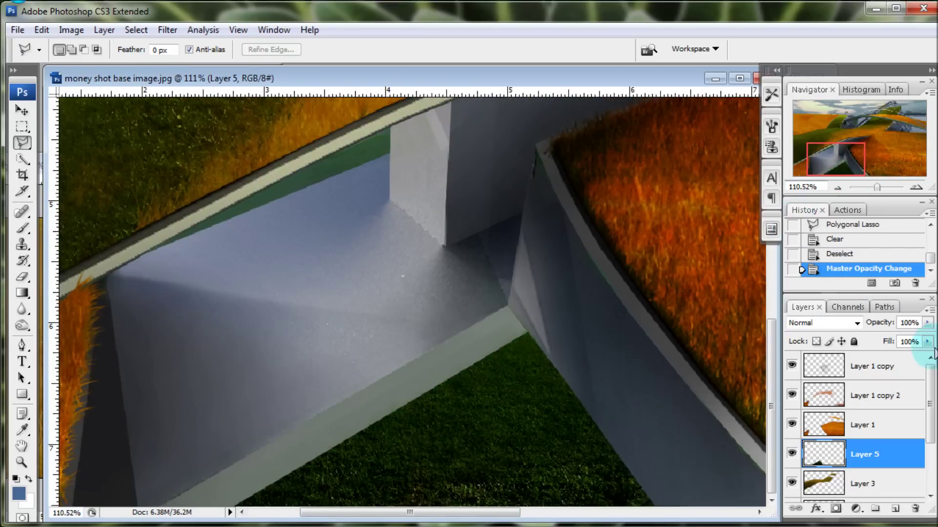
Set up the Clone Stamp with a grass-blade brush at size 125.
key("s")
left_click(102, 49)
left_click_drag(108, 89, 105, 89)
key("Return")
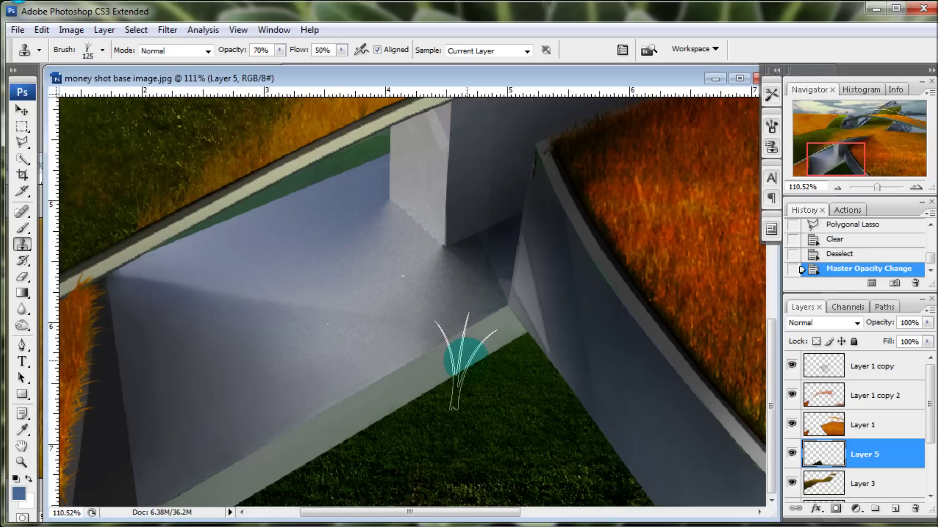
Clone grass blades along Layer 5's walkway edge at 100% opacity and flow.
left_click(445, 386)
left_click_drag(228, 49, 245, 49)
left_click_drag(299, 50, 318, 49)
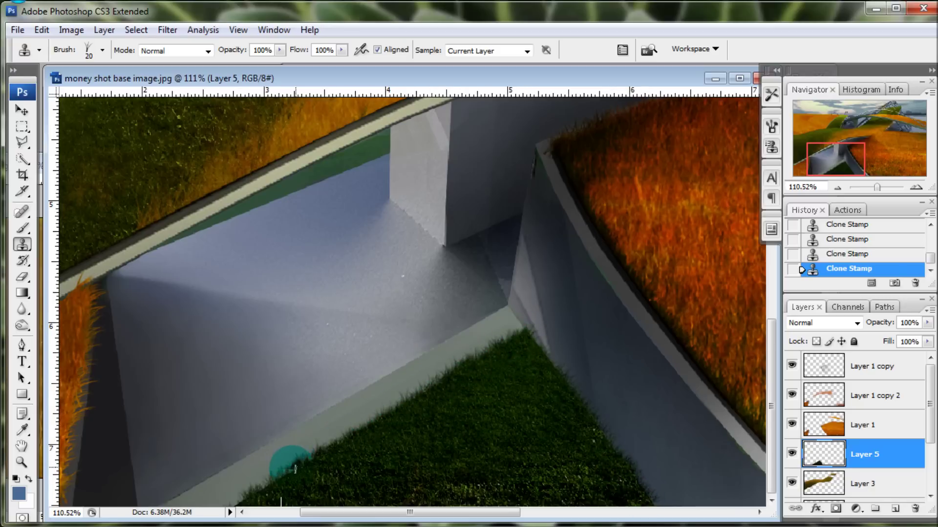
left_click(874, 188)
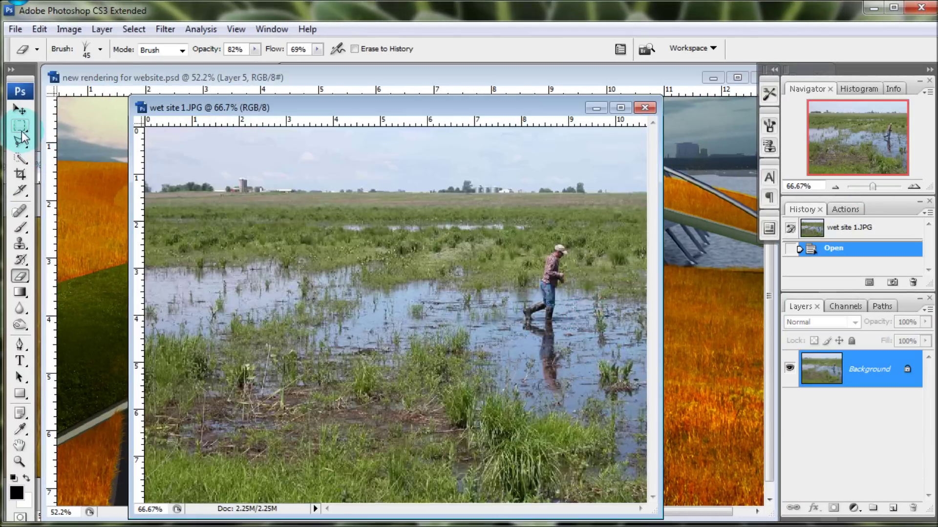
Drag the wetland's water and reeds in as Layer 6, above Layer 1 copy 2.
left_click(22, 130)
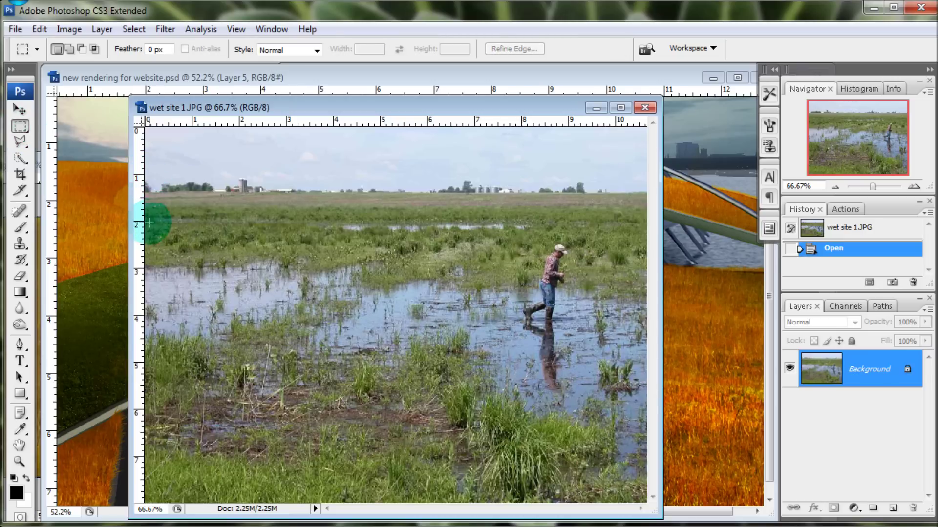
left_click_drag(148, 226, 517, 449)
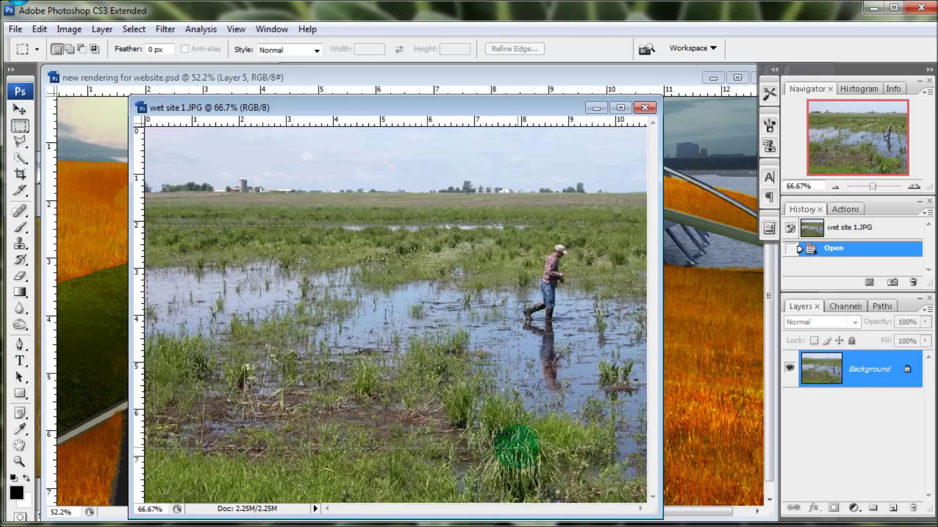
left_click(20, 110)
mouse_move(386, 320)
left_mouse_down()
mouse_move(703, 351)
mouse_move(641, 337)
left_mouse_up()
left_click_drag(873, 461, 875, 380)
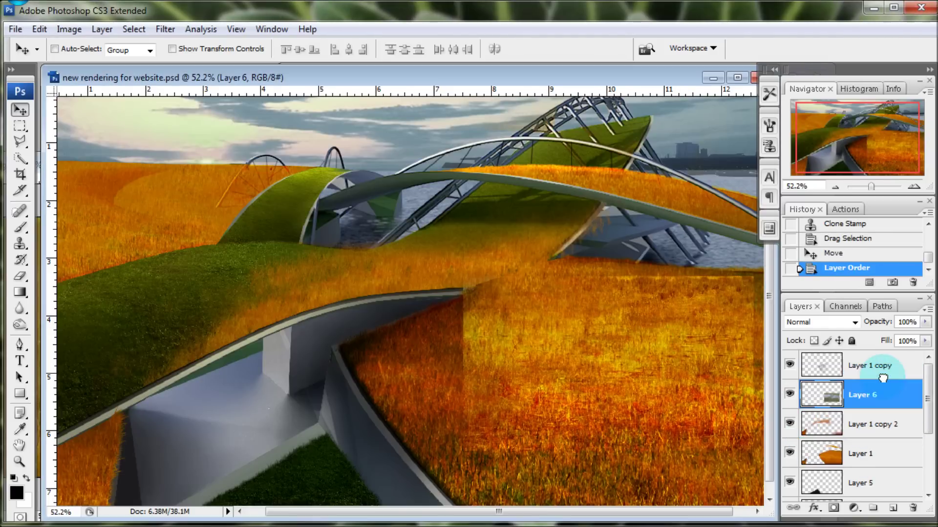
left_click_drag(667, 344, 672, 350)
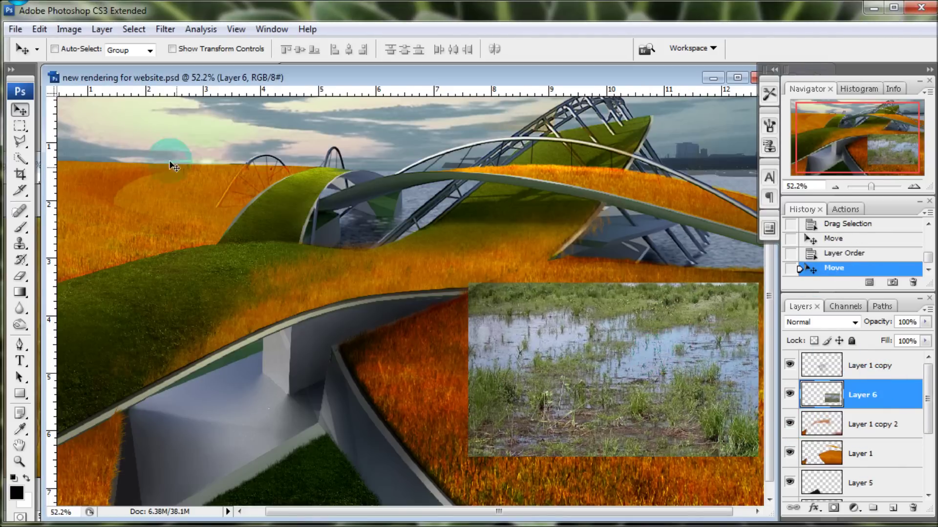
left_click(70, 30)
Apply Levels 46 / 1.00 / 244 to the marsh patch.
left_click(193, 70)
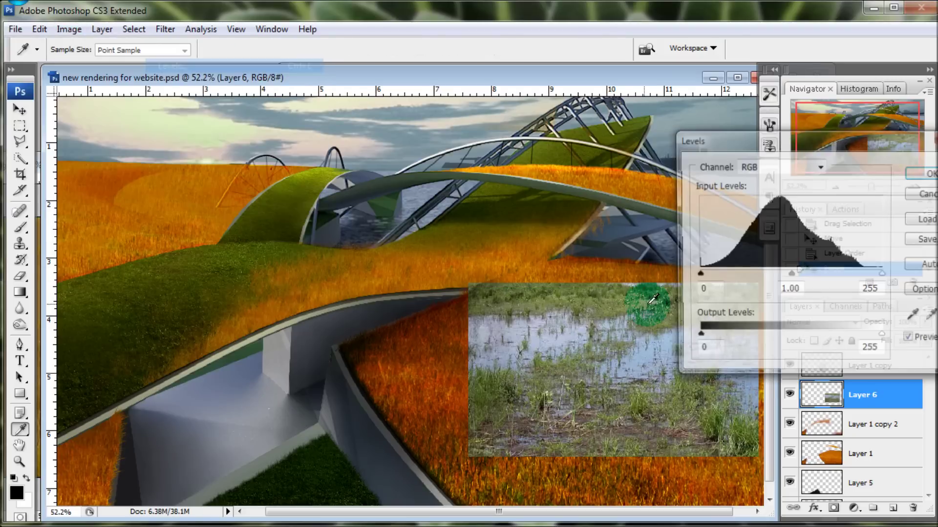
left_click_drag(730, 140, 187, 104)
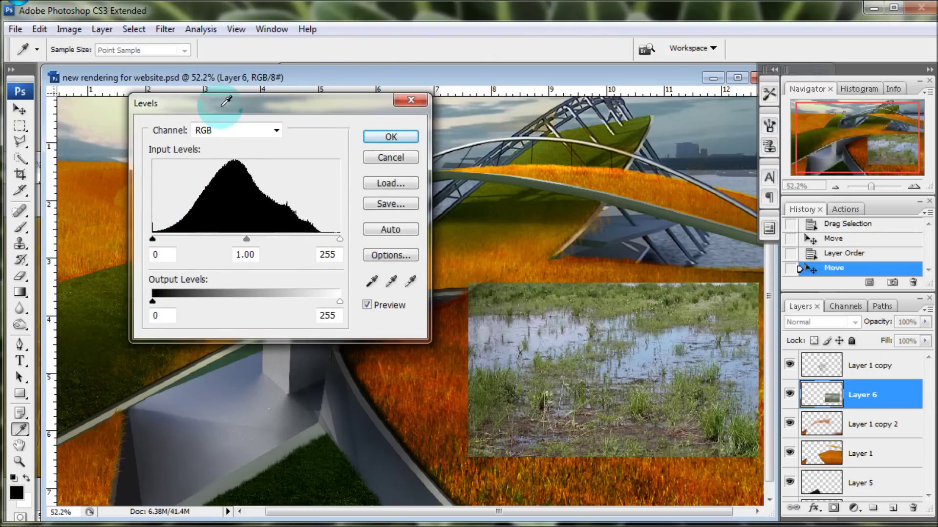
left_click_drag(153, 239, 177, 242)
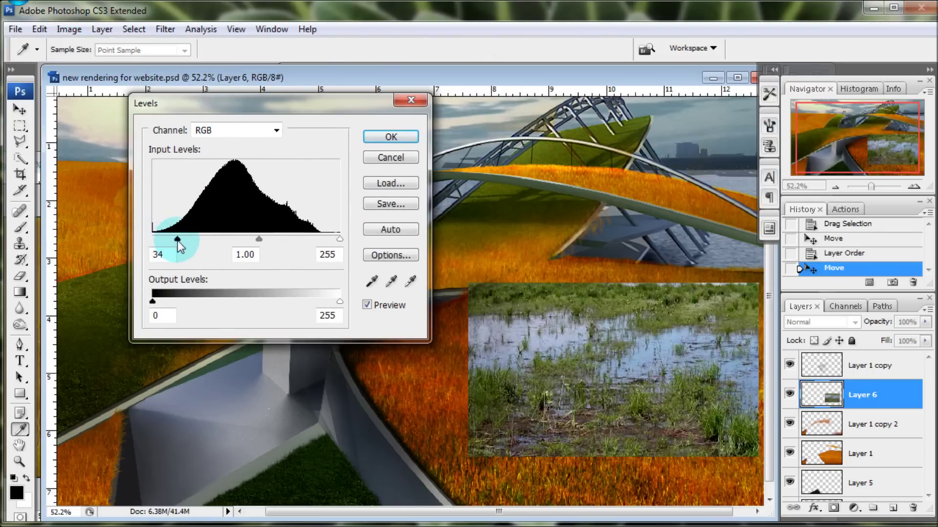
left_click_drag(339, 239, 333, 239)
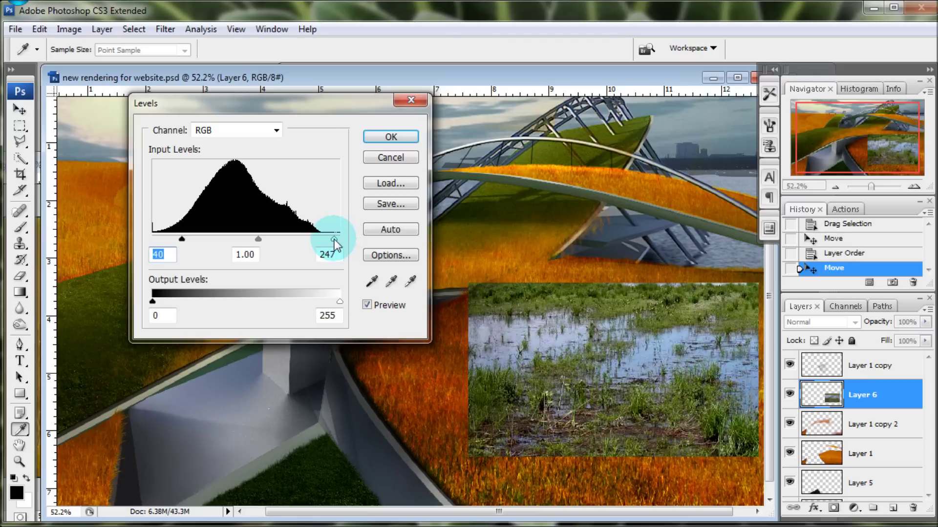
left_click_drag(180, 240, 188, 239)
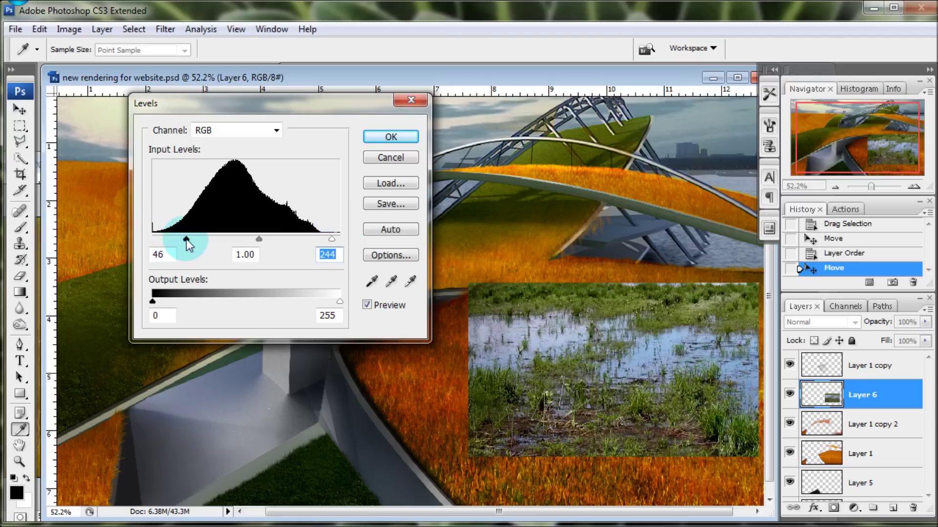
left_click(376, 140)
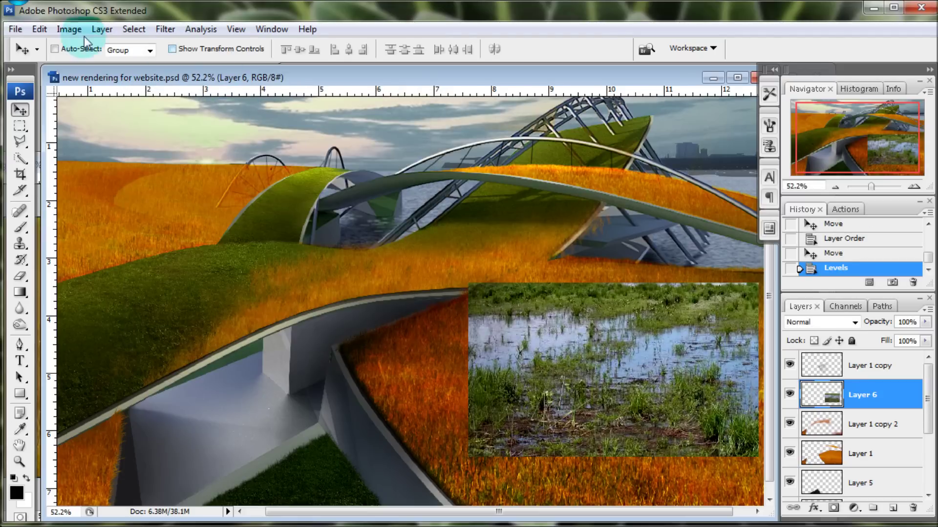
Set the marsh's Hue to -32 and Saturation to +28.
left_click(69, 30)
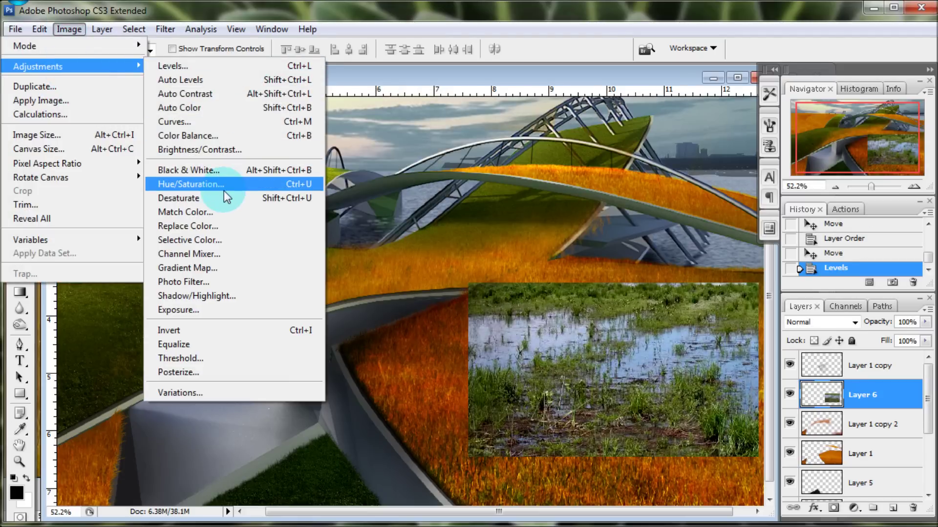
mouse_move(38, 66)
left_click(222, 185)
left_click_drag(713, 84, 205, 82)
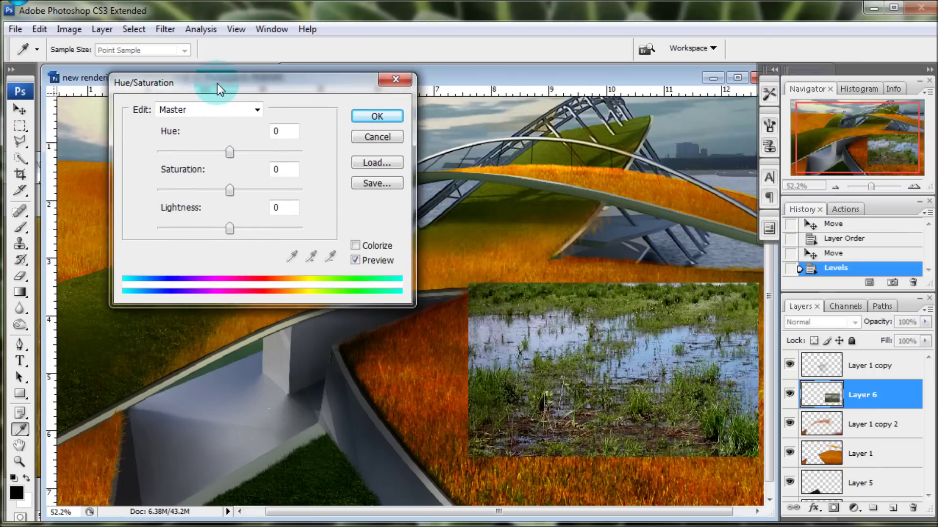
left_click_drag(229, 148, 204, 150)
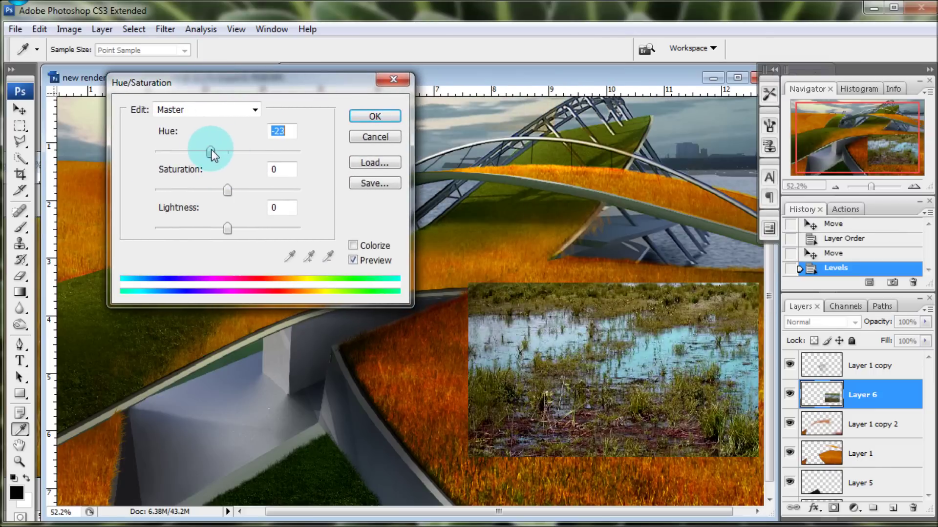
left_click_drag(229, 189, 248, 190)
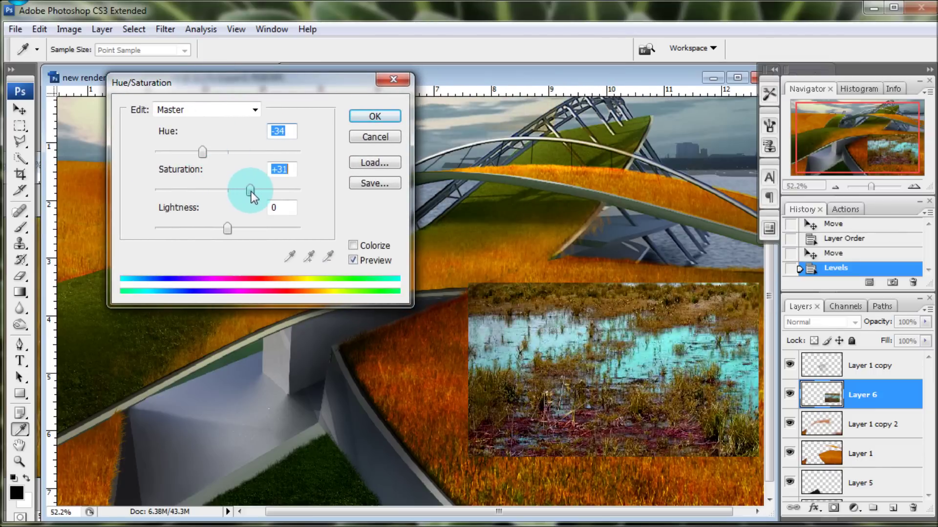
left_click_drag(203, 151, 207, 155)
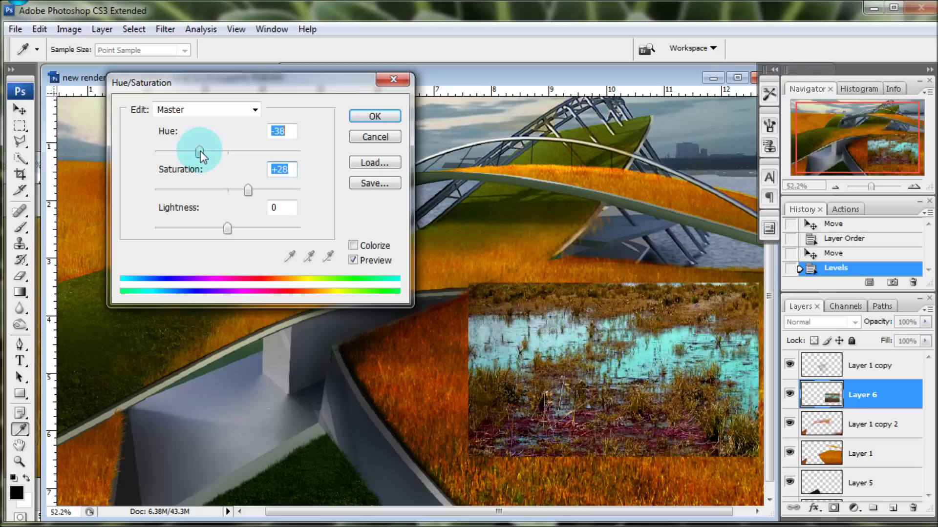
left_click(375, 116)
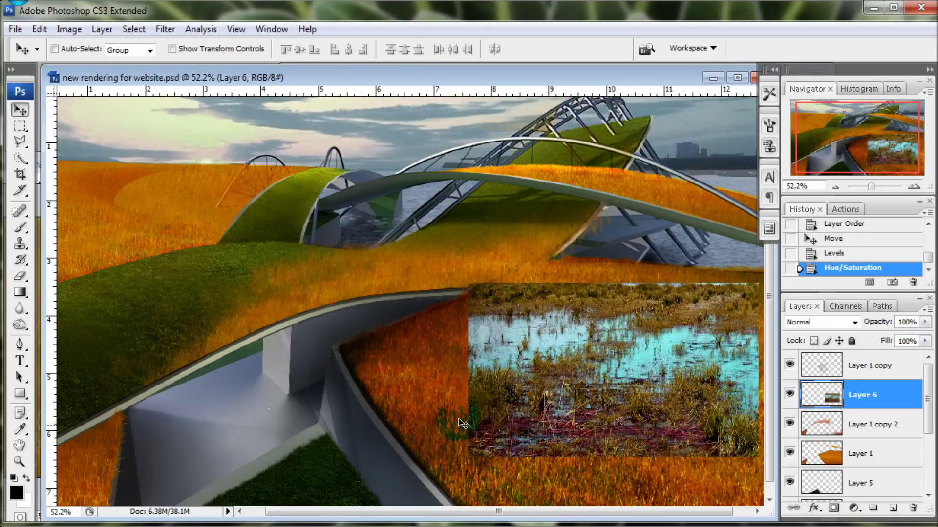
Erase the marsh patch's hard edges with a larger eraser at 83% opacity.
left_click(20, 276)
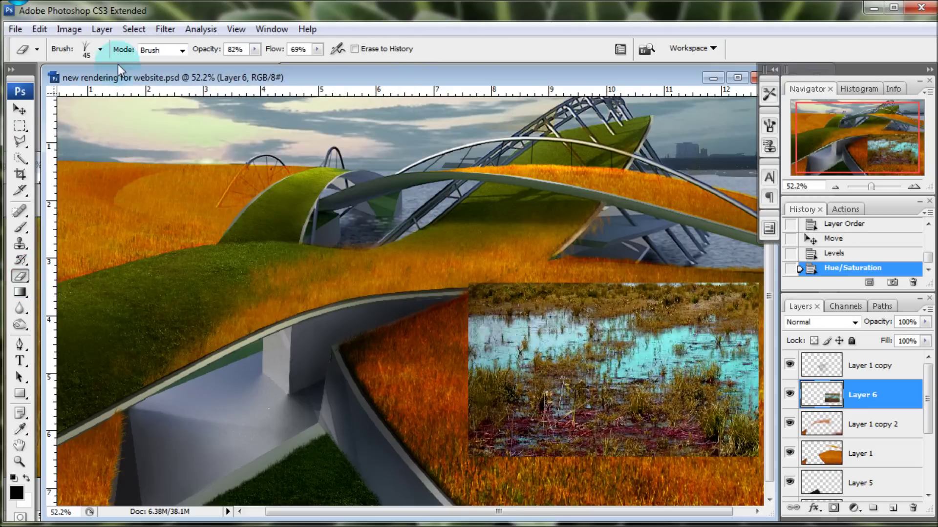
left_click(201, 51)
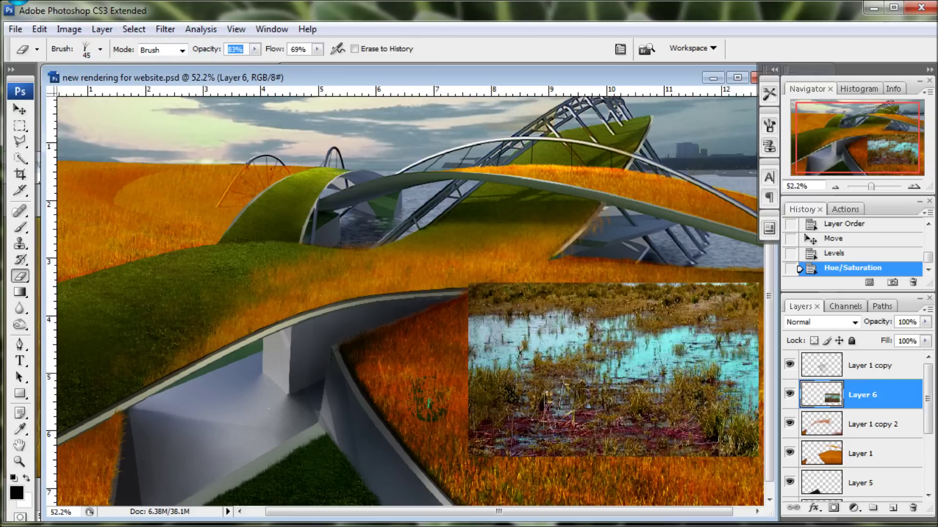
left_click(93, 49)
mouse_move(494, 406)
left_mouse_down()
mouse_move(481, 410)
mouse_move(635, 449)
mouse_move(437, 434)
mouse_move(582, 430)
mouse_move(738, 444)
mouse_move(493, 415)
mouse_move(454, 307)
mouse_move(537, 376)
mouse_move(430, 440)
mouse_move(488, 459)
left_mouse_up()
mouse_move(611, 396)
left_mouse_down()
mouse_move(513, 342)
mouse_move(589, 279)
left_mouse_up()
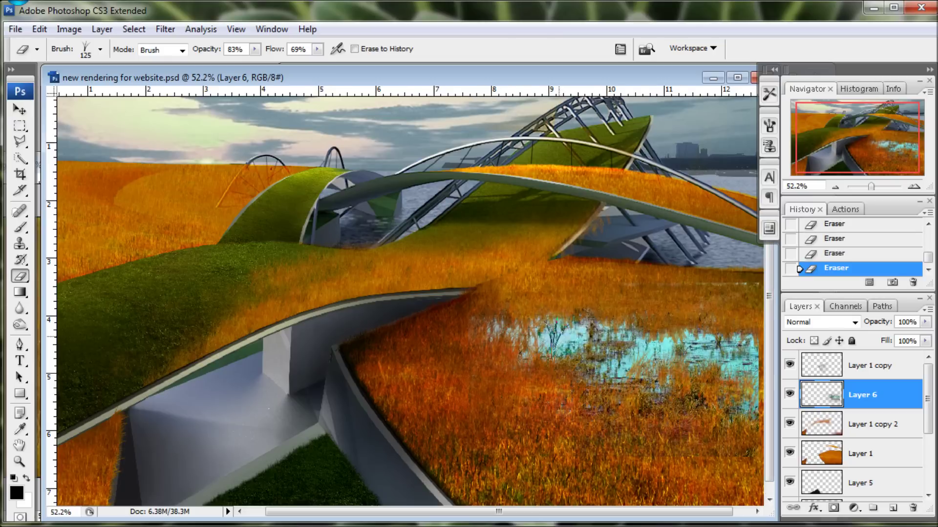
Shift the marsh patch up and right and fade it to 64% opacity.
mouse_move(510, 359)
left_mouse_down()
mouse_move(644, 286)
mouse_move(755, 276)
left_mouse_up()
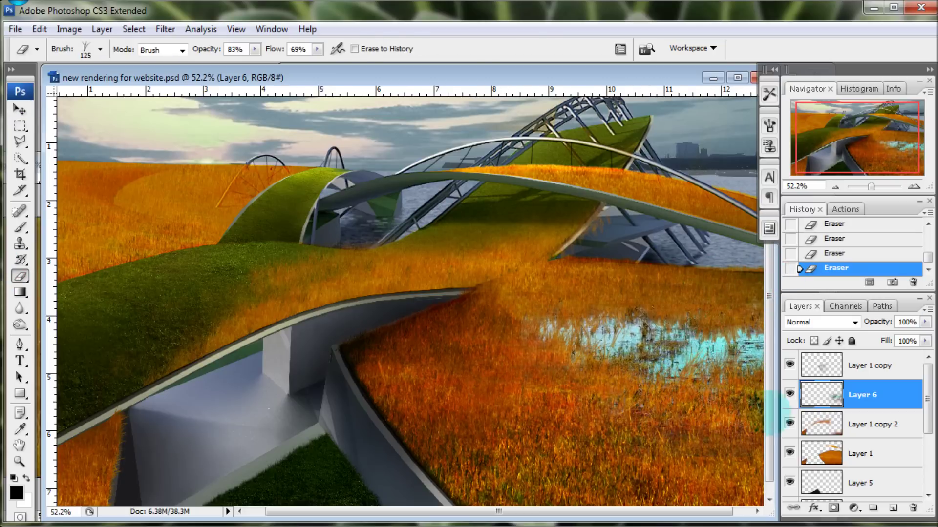
left_click_drag(877, 322, 853, 326)
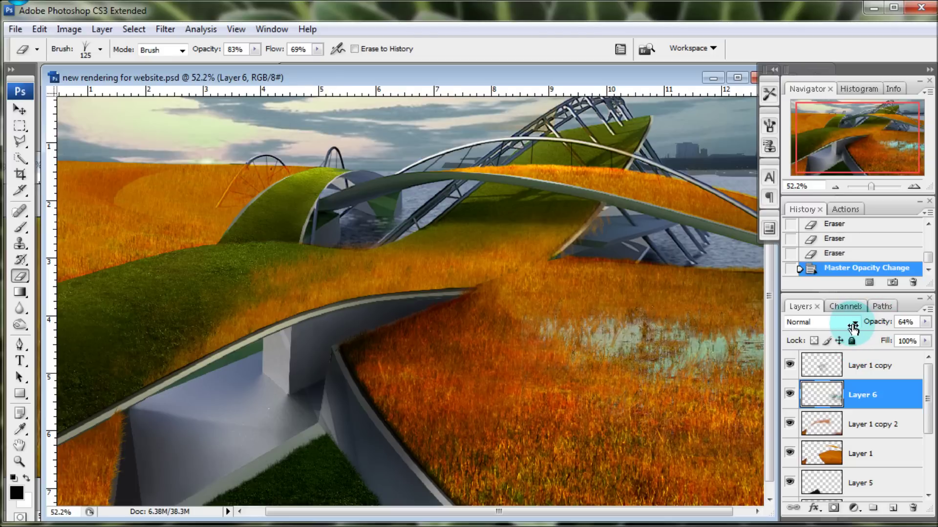
left_click(20, 110)
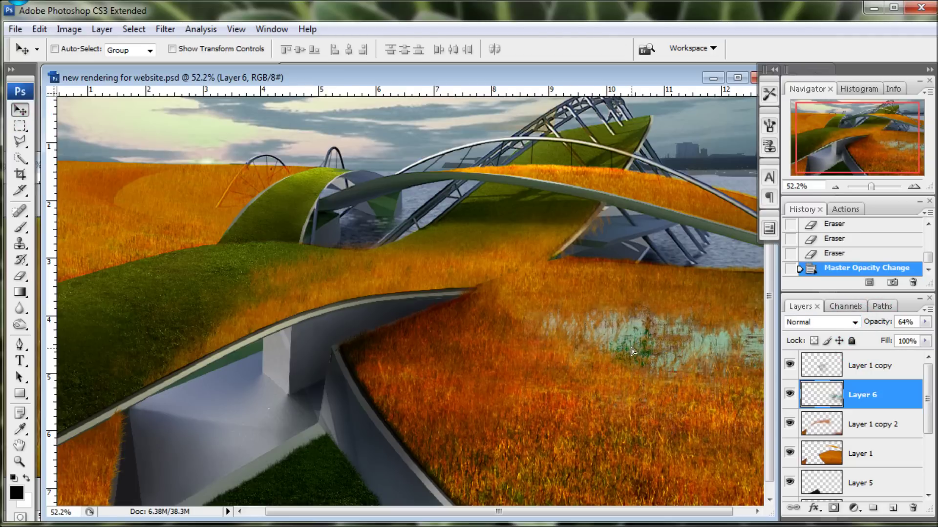
Duplicate the marsh layer and move Layer 6 copy onto the far left field.
left_click_drag(631, 350, 632, 352)
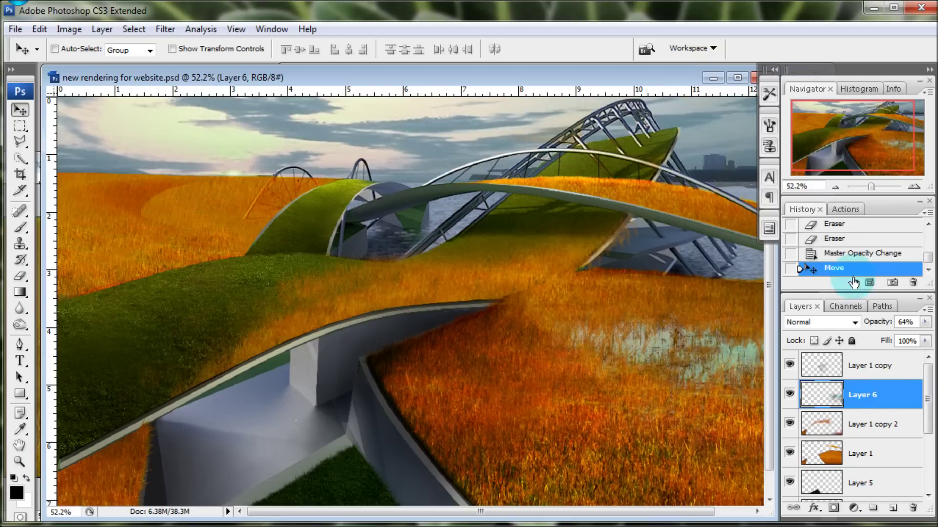
right_click(864, 395)
left_click(879, 98)
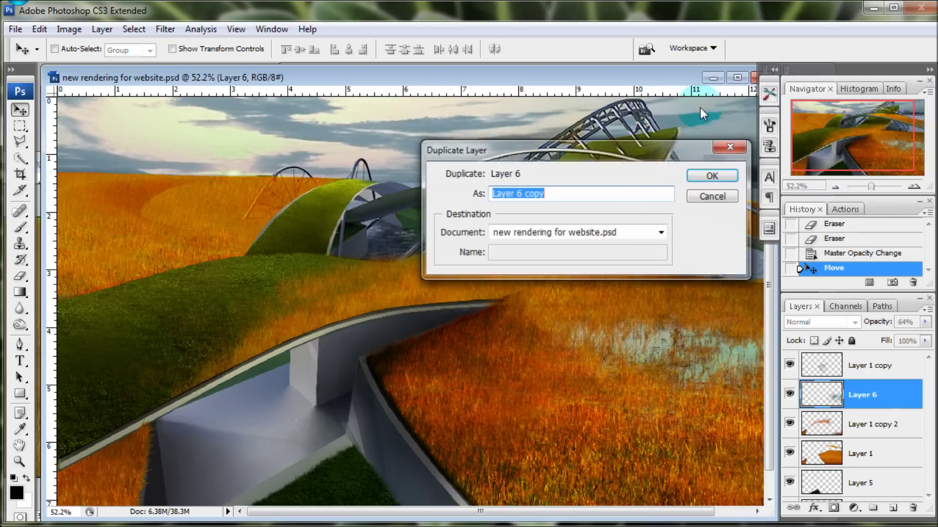
key("Return")
left_click_drag(611, 318, 221, 210)
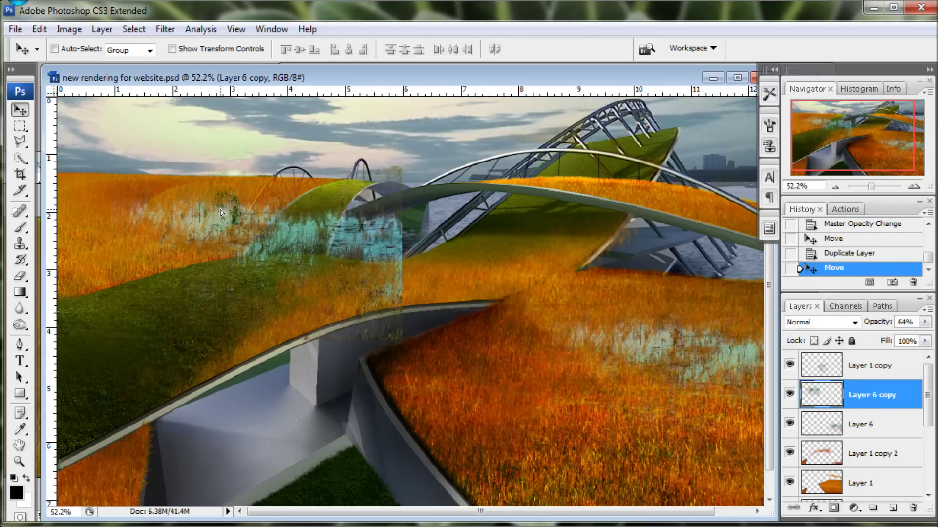
Scale the copied patch down to about 40% and place it in the left field.
key("ctrl+t")
left_click_drag(401, 334, 224, 231, "shift")
left_click_drag(189, 197, 212, 219)
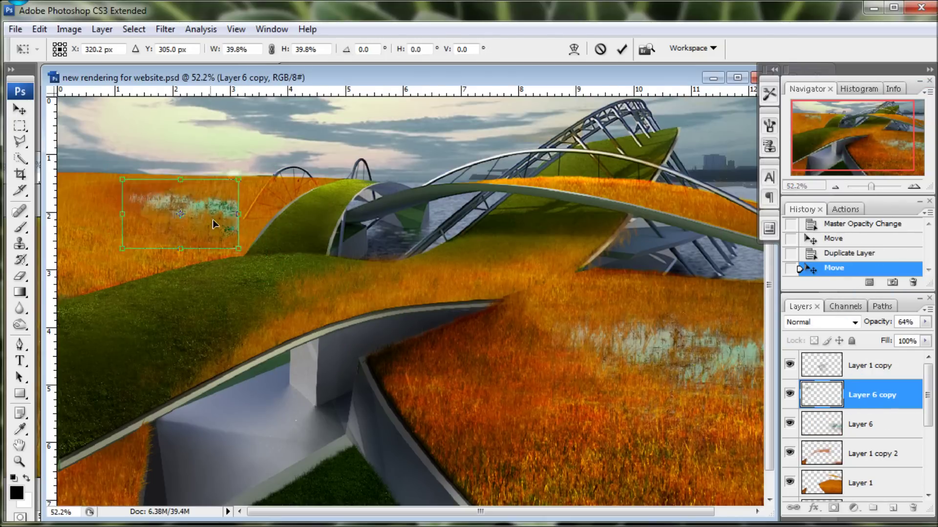
left_click(621, 49)
Clone water texture across the left patch and lower its opacity to 57%.
key("s")
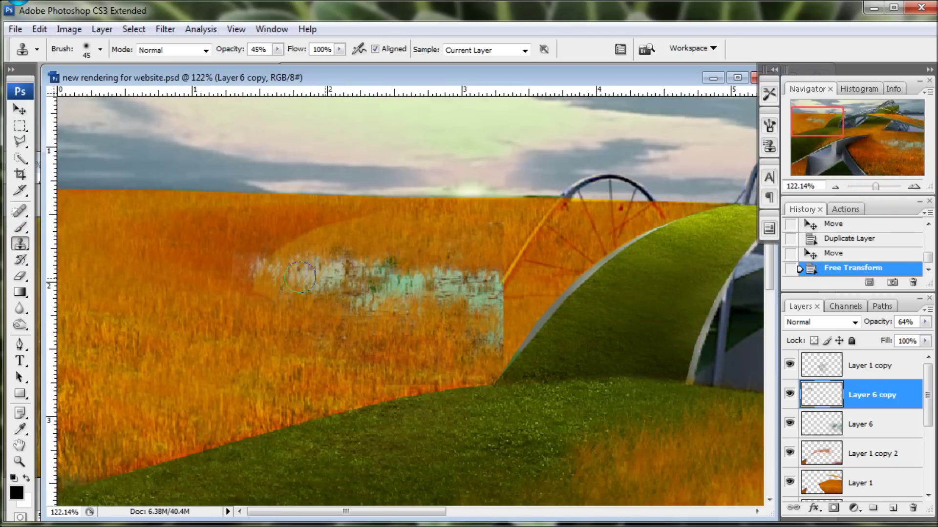
left_click_drag(396, 285, 430, 289)
left_click_drag(454, 286, 552, 286)
left_click_drag(440, 288, 419, 294)
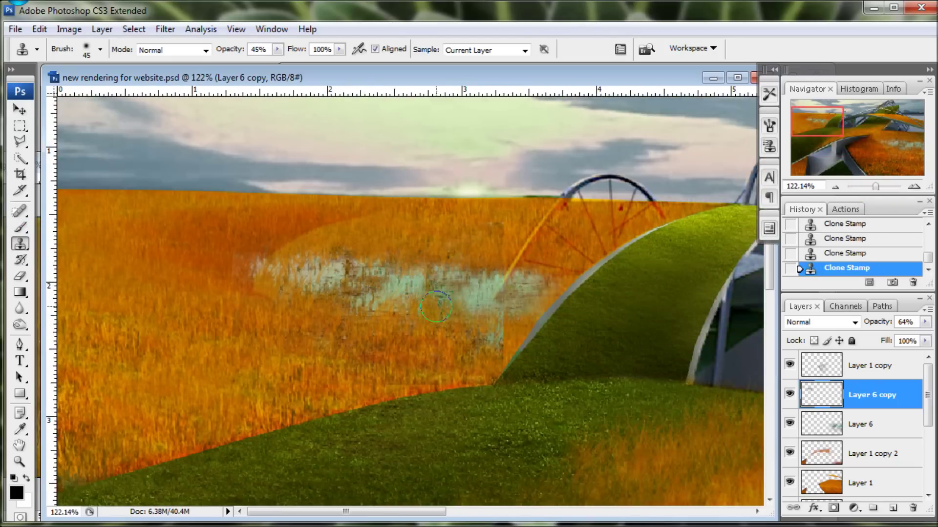
left_click_drag(878, 322, 871, 322)
Duplicate the left patch, move it alongside, and stretch it across the field.
right_click(872, 395)
left_click(879, 100)
key("Return")
key("v")
left_click_drag(401, 286, 440, 257)
key("ctrl+t")
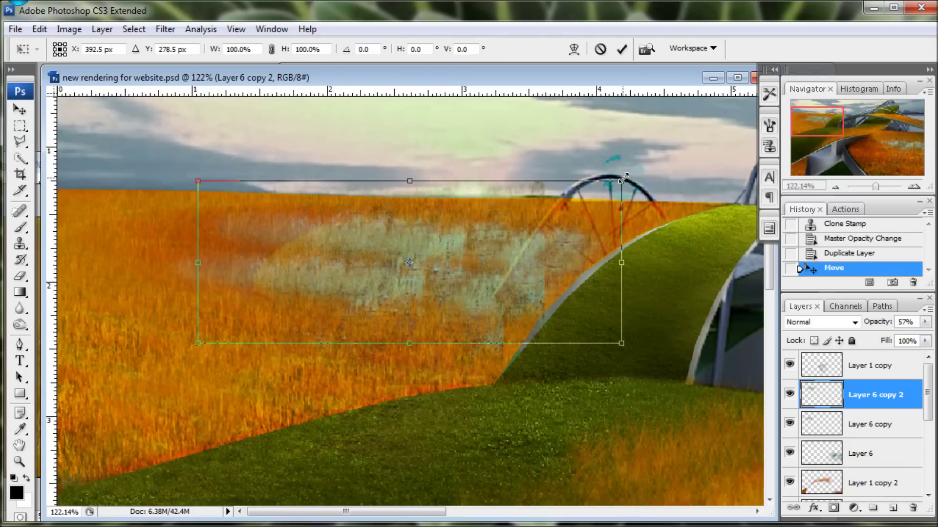
mouse_move(198, 182)
left_mouse_down()
mouse_move(286, 197)
mouse_move(271, 293)
left_mouse_up()
key("Return")
Soften the duplicate's left edge and merge it down into Layer 6 copy.
key("e")
left_click_drag(266, 215, 268, 296)
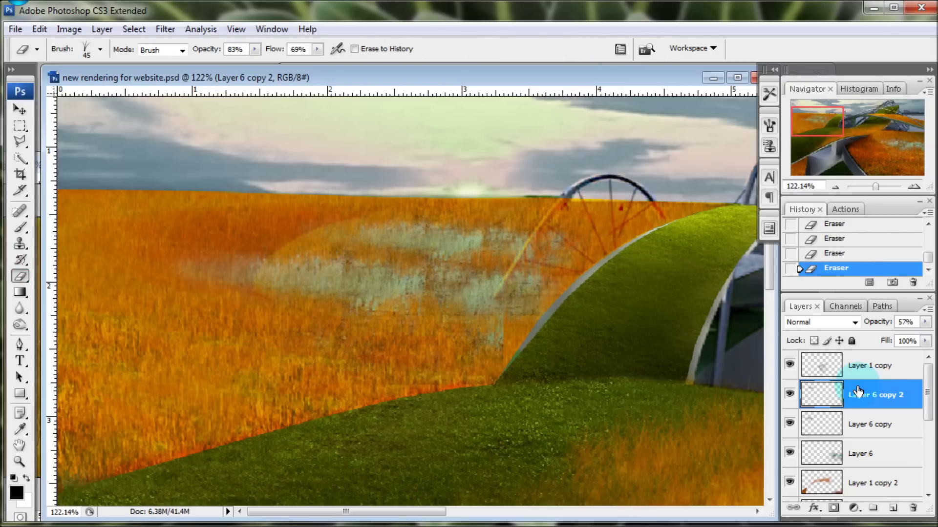
key("ctrl+e")
Duplicate the Layer 6 copy 2 patch and shift the new copy right and down.
left_click(566, 288)
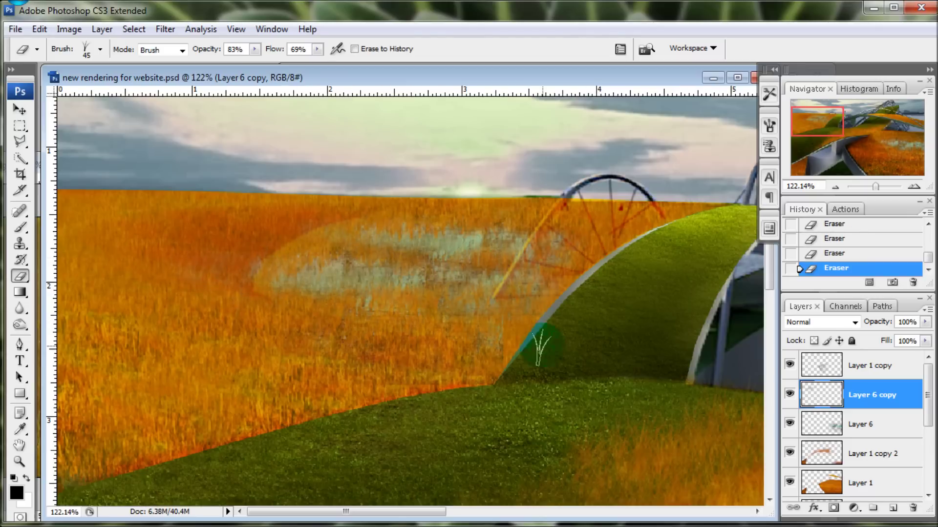
scroll(389, 270, "down", 2)
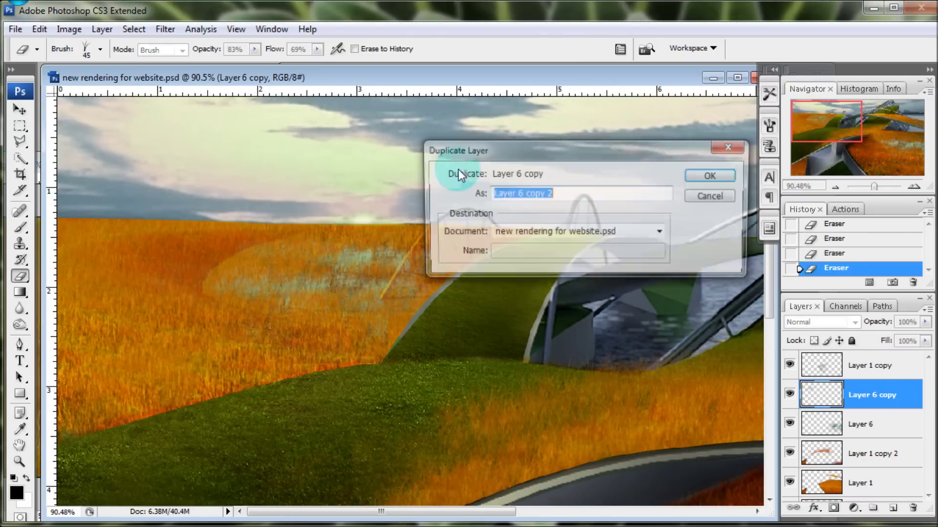
left_click_drag(874, 393, 488, 205)
left_click(20, 113)
mouse_move(332, 293)
left_mouse_down()
mouse_move(381, 353)
mouse_move(445, 357)
mouse_move(471, 324)
mouse_move(387, 387)
left_mouse_up()
Set the eraser to a soft 100 px brush.
left_click(20, 276)
left_click(100, 49)
left_click(126, 184)
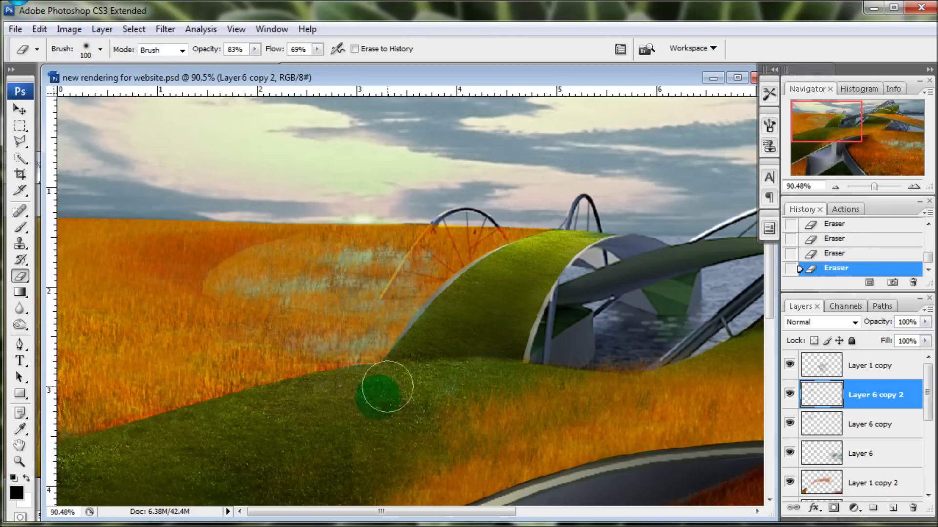
Squash the Layer 6 copy patch to about 66.2% height.
left_click(872, 424)
key("ctrl+t")
left_click_drag(295, 344, 306, 317)
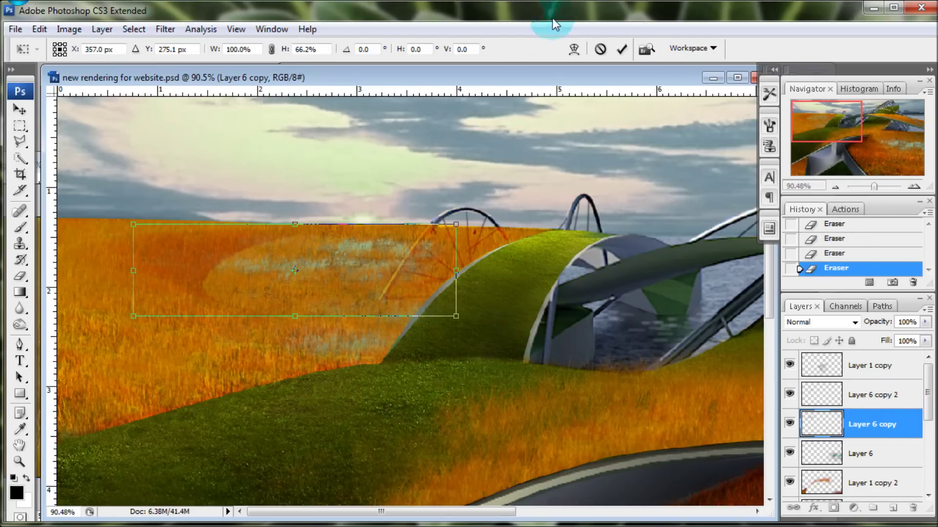
left_click(622, 49)
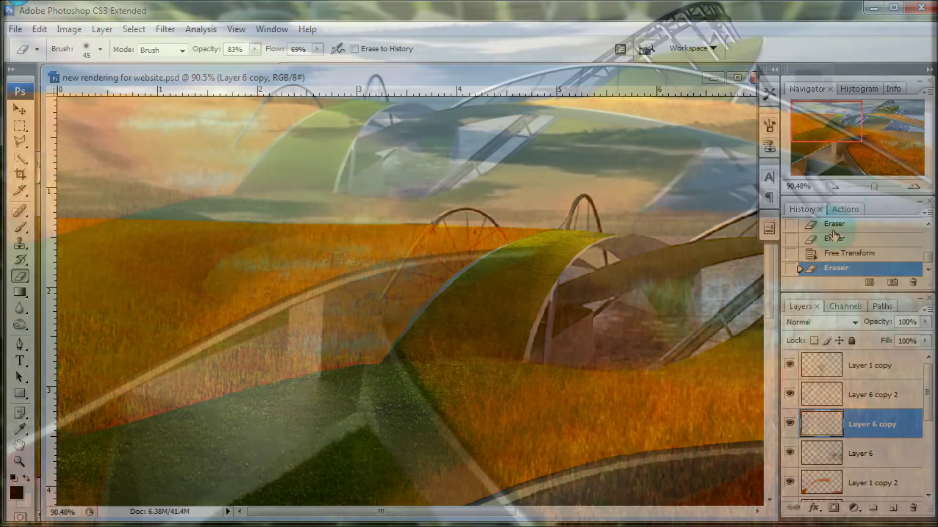